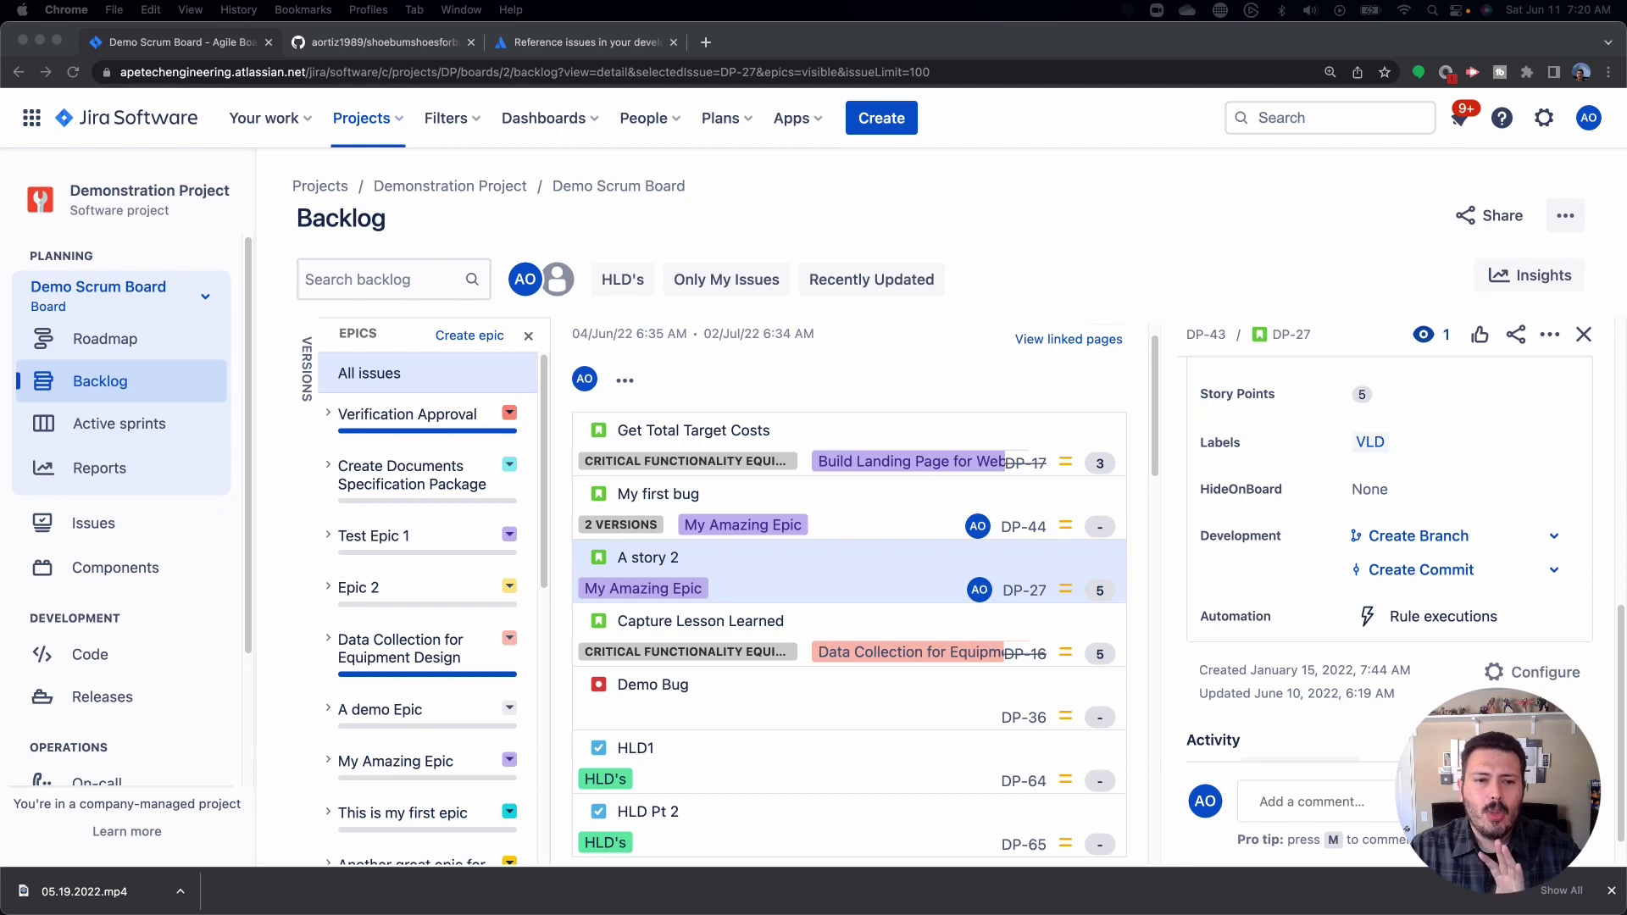
# Step: Close the Epics panel and select the 'A story 2' issue (DP-27) to view its details
pyautogui.click(527, 335)
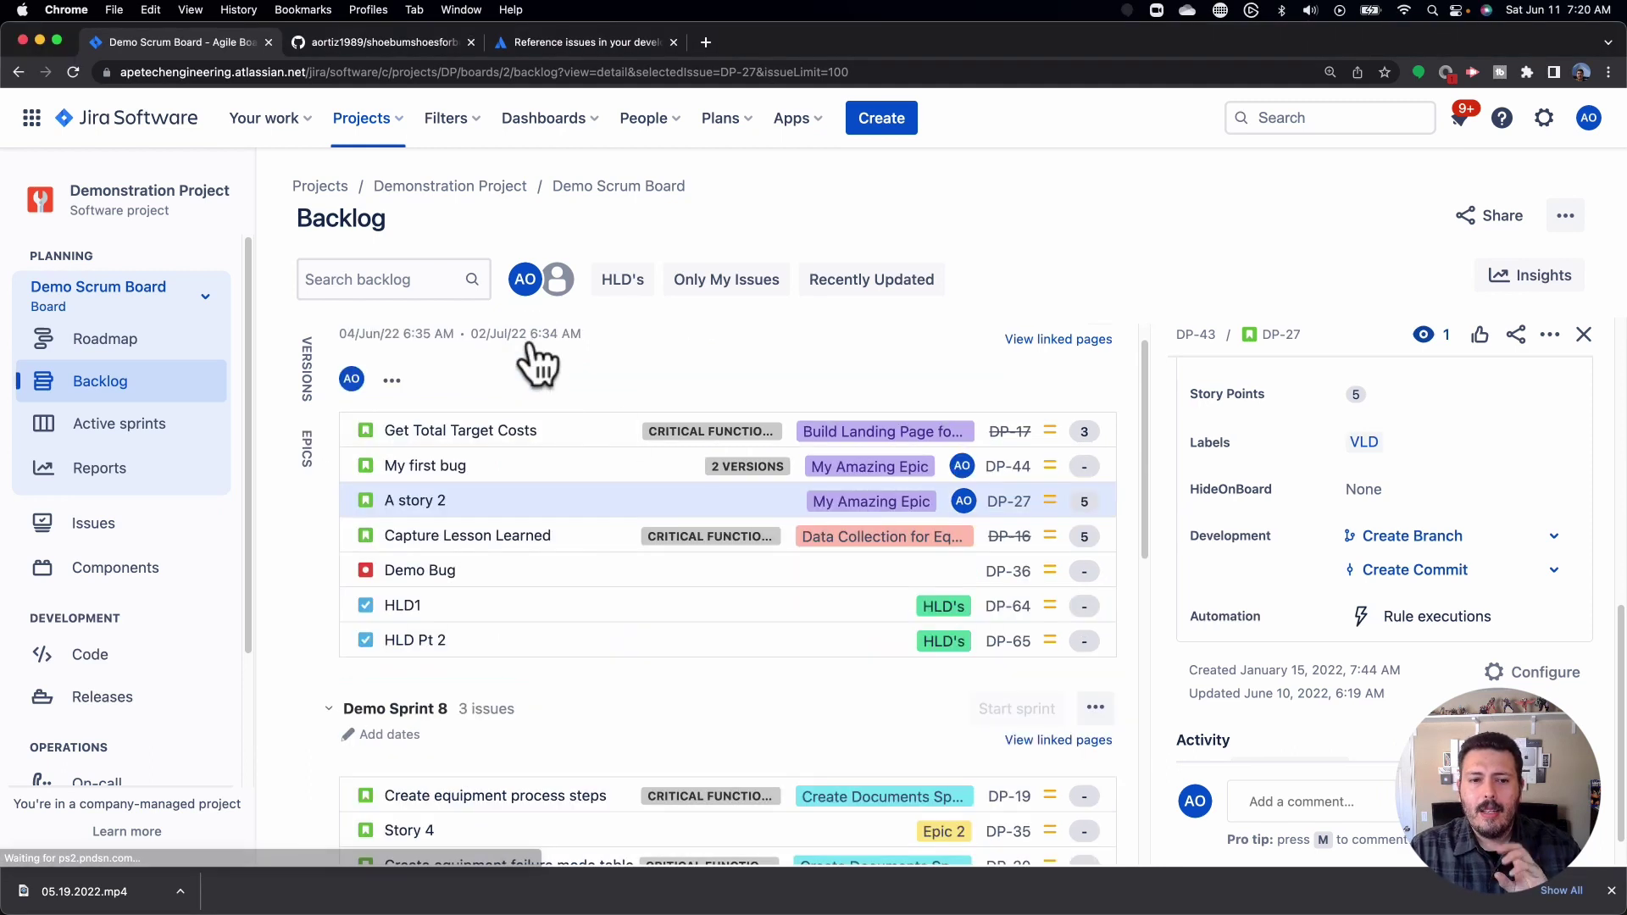
pyautogui.click(792, 488)
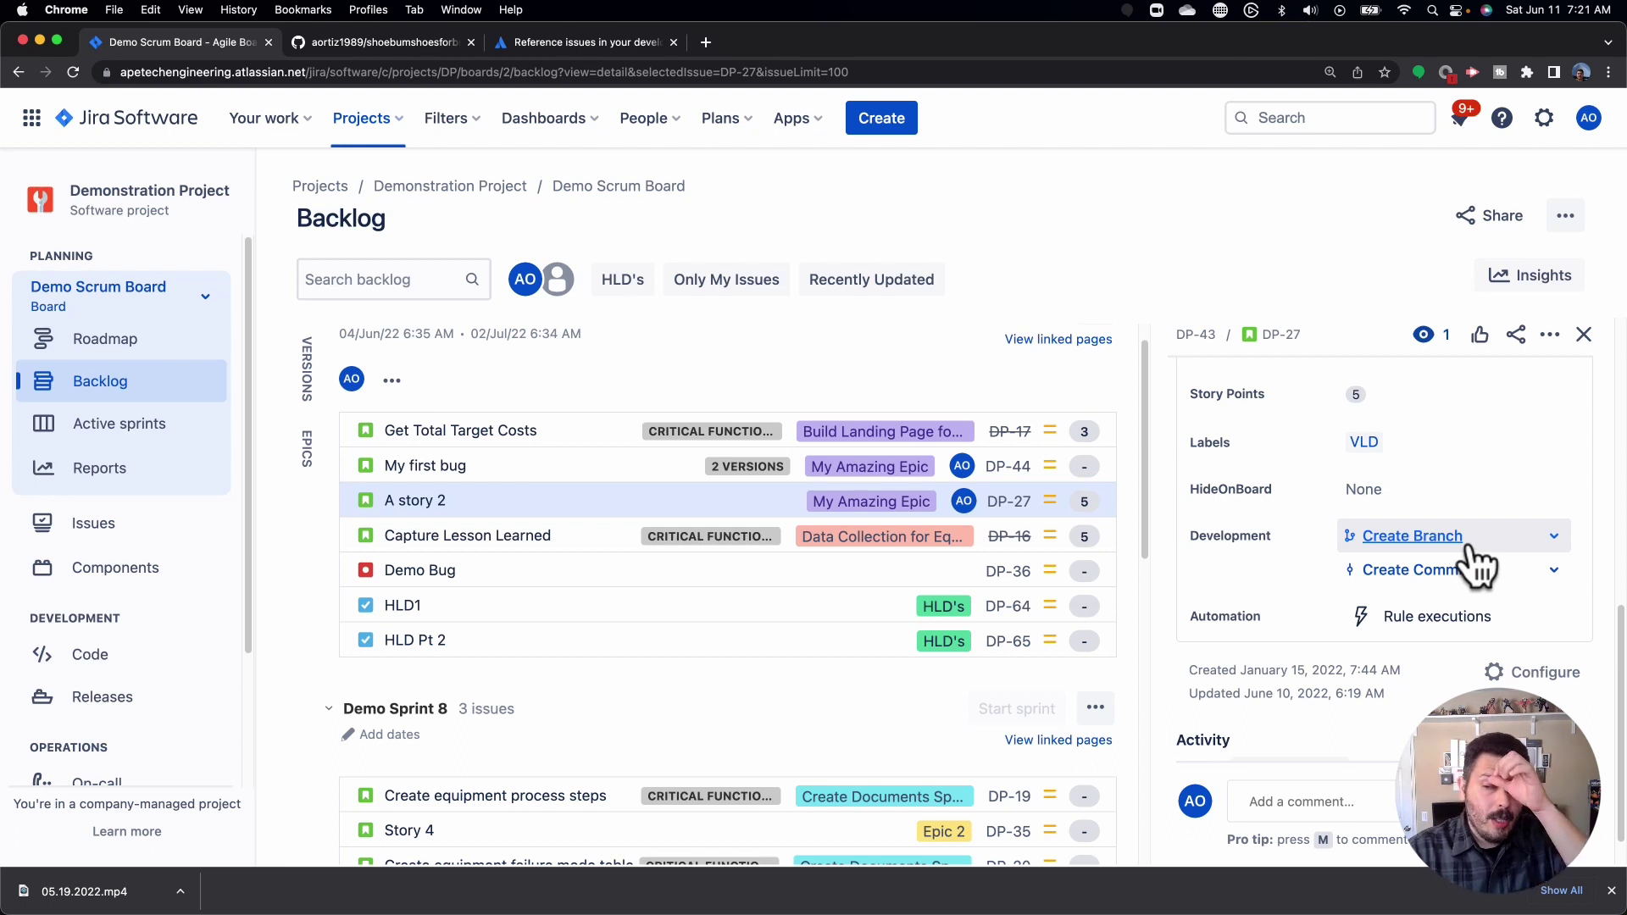
# Step: Copy the 'git checkout -b DP-27-a-s…' branch command from DP-27's Create Branch option
pyautogui.click(1409, 546)
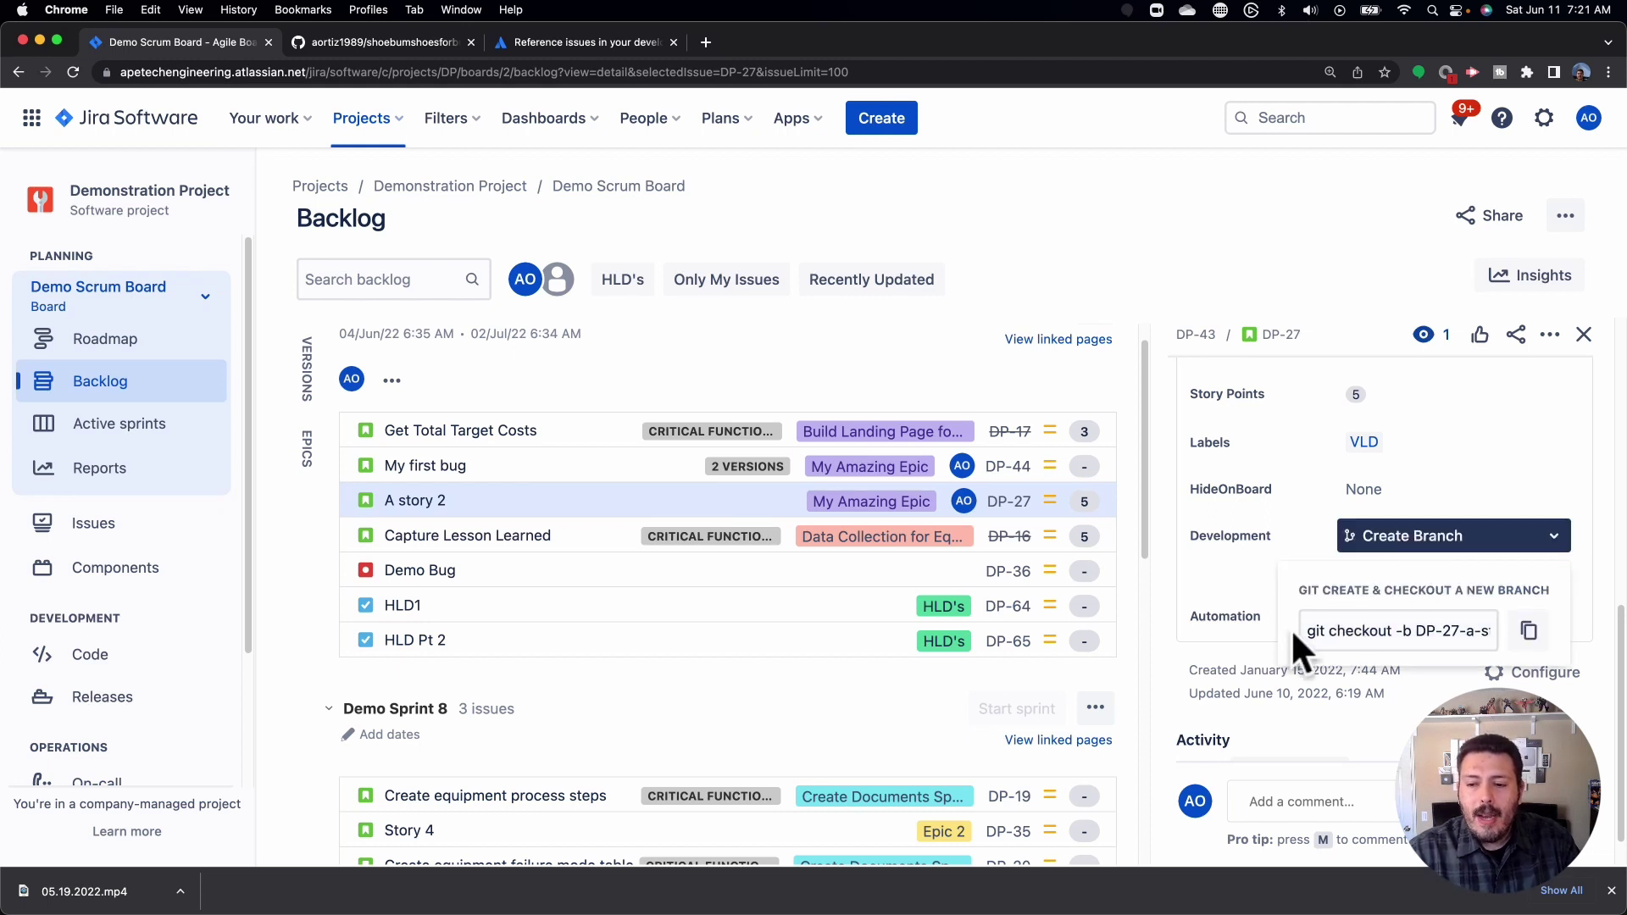
pyautogui.click(1361, 631)
pyautogui.moveTo(1361, 631); pyautogui.dragTo(1438, 610)
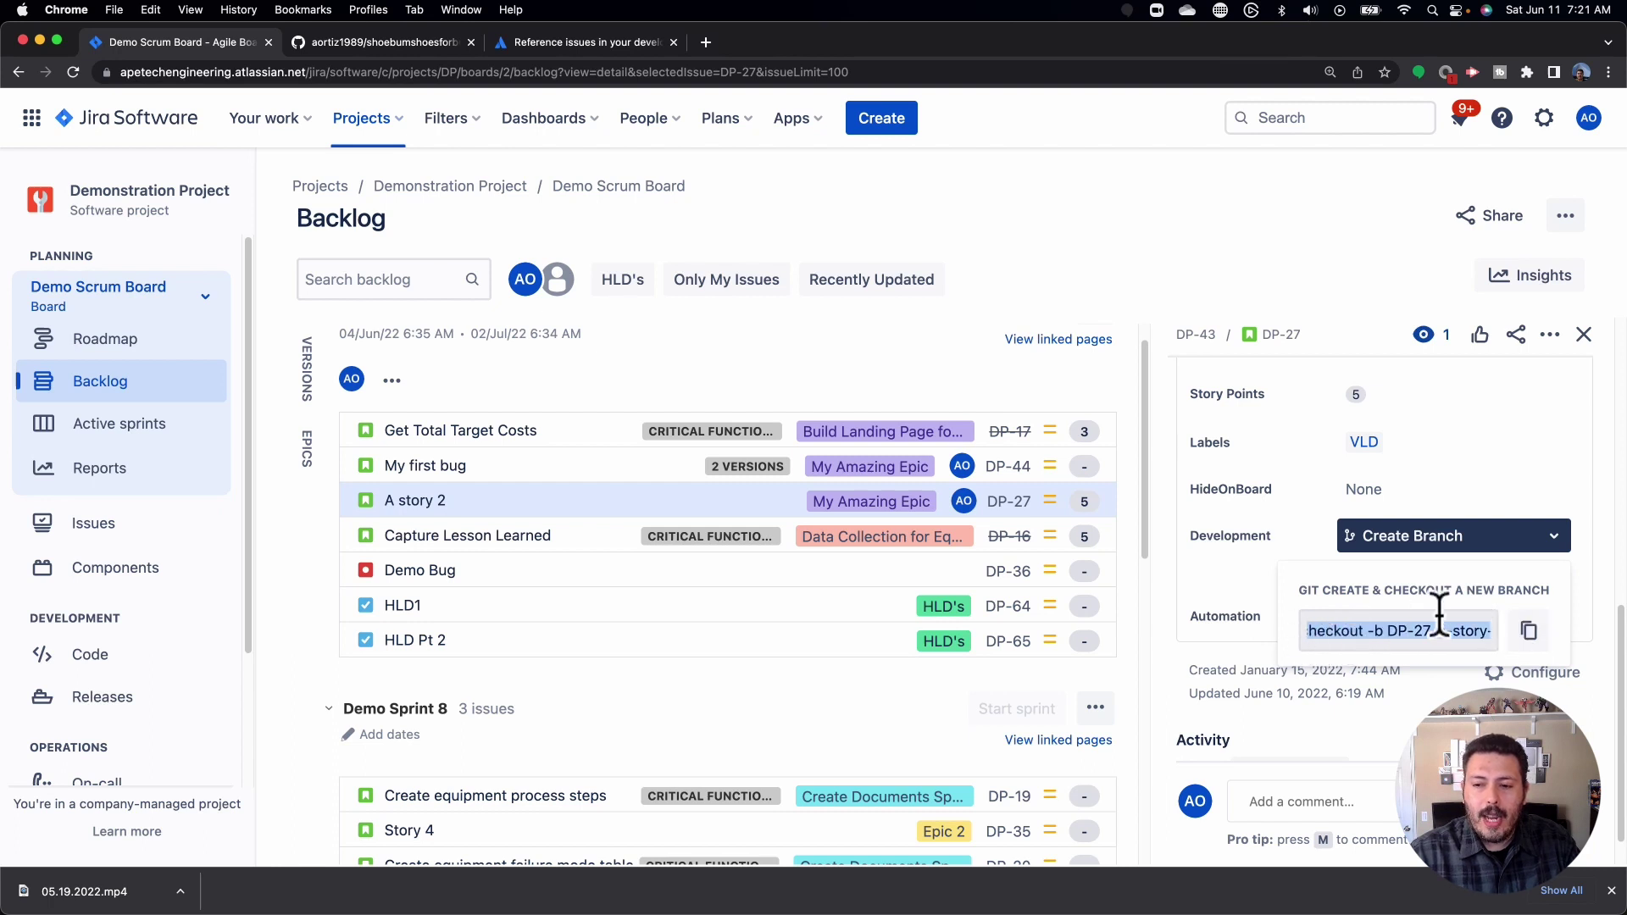
pyautogui.click(1527, 640)
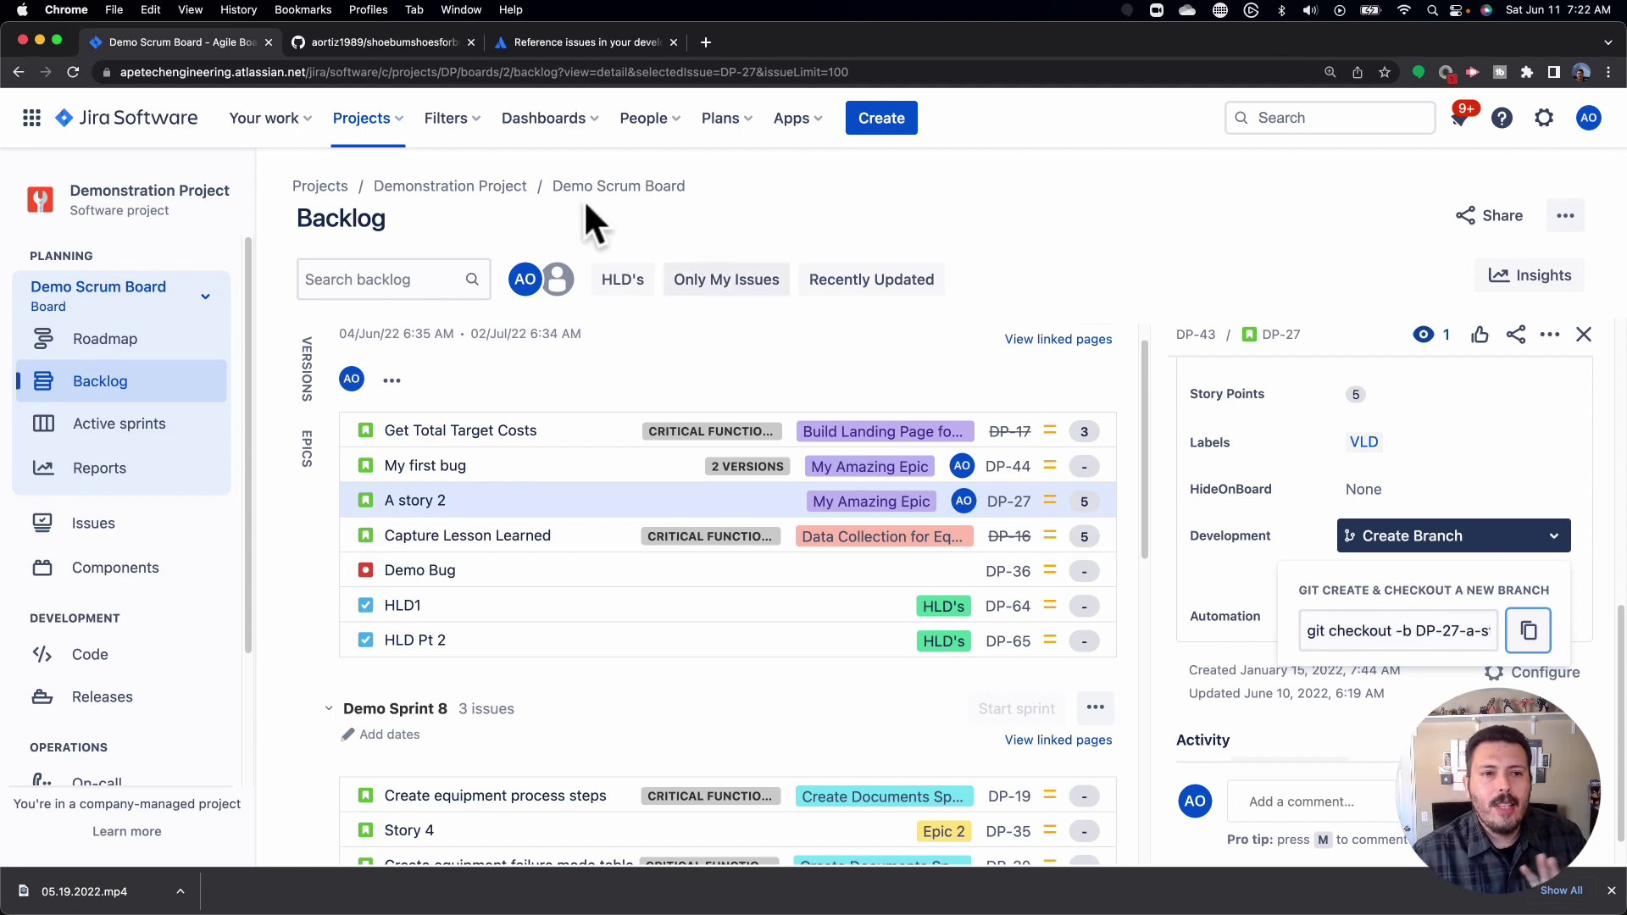
# Step: In GitHub, paste the command as the name and create branch git-checkout--b-DP-27-a-story-2
pyautogui.click(378, 42)
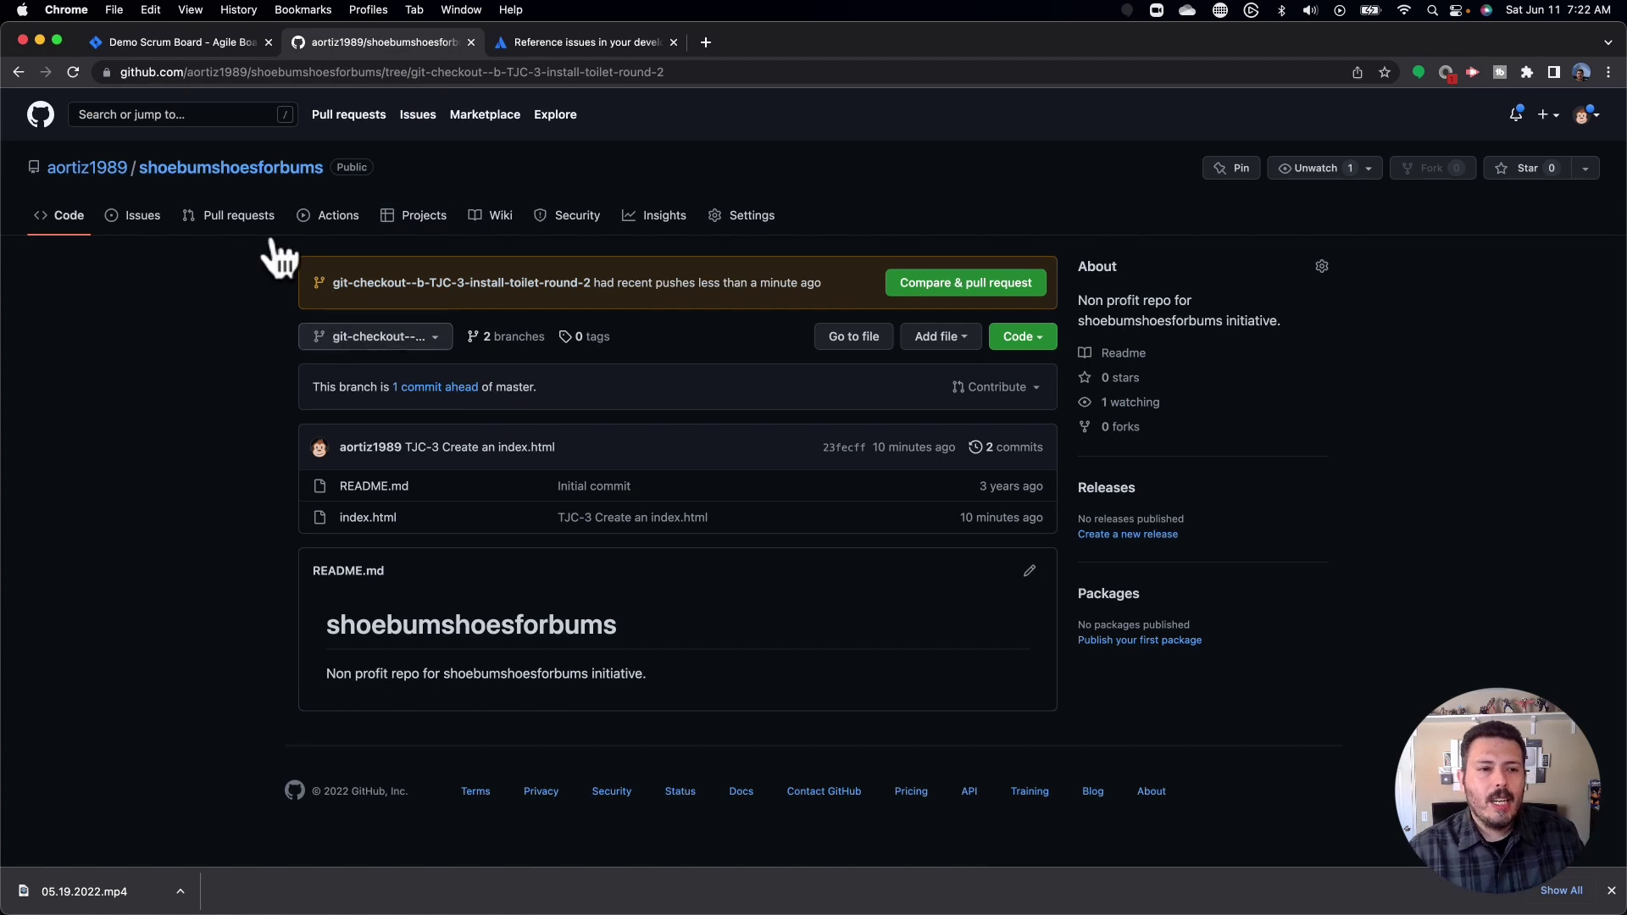
pyautogui.click(400, 335)
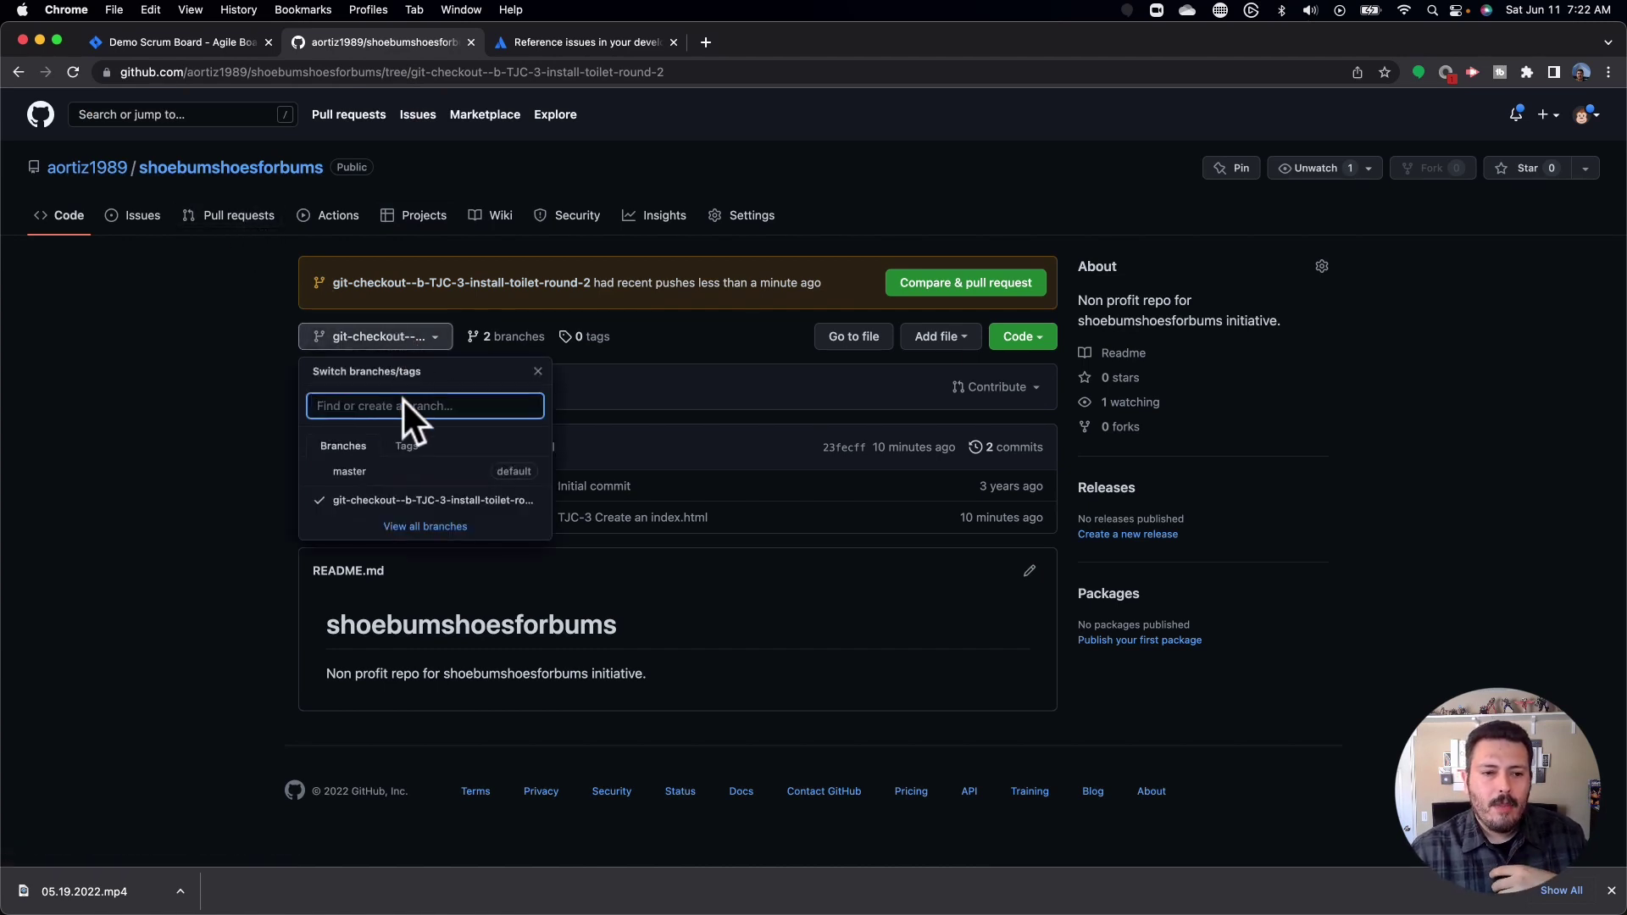
pyautogui.click(403, 403)
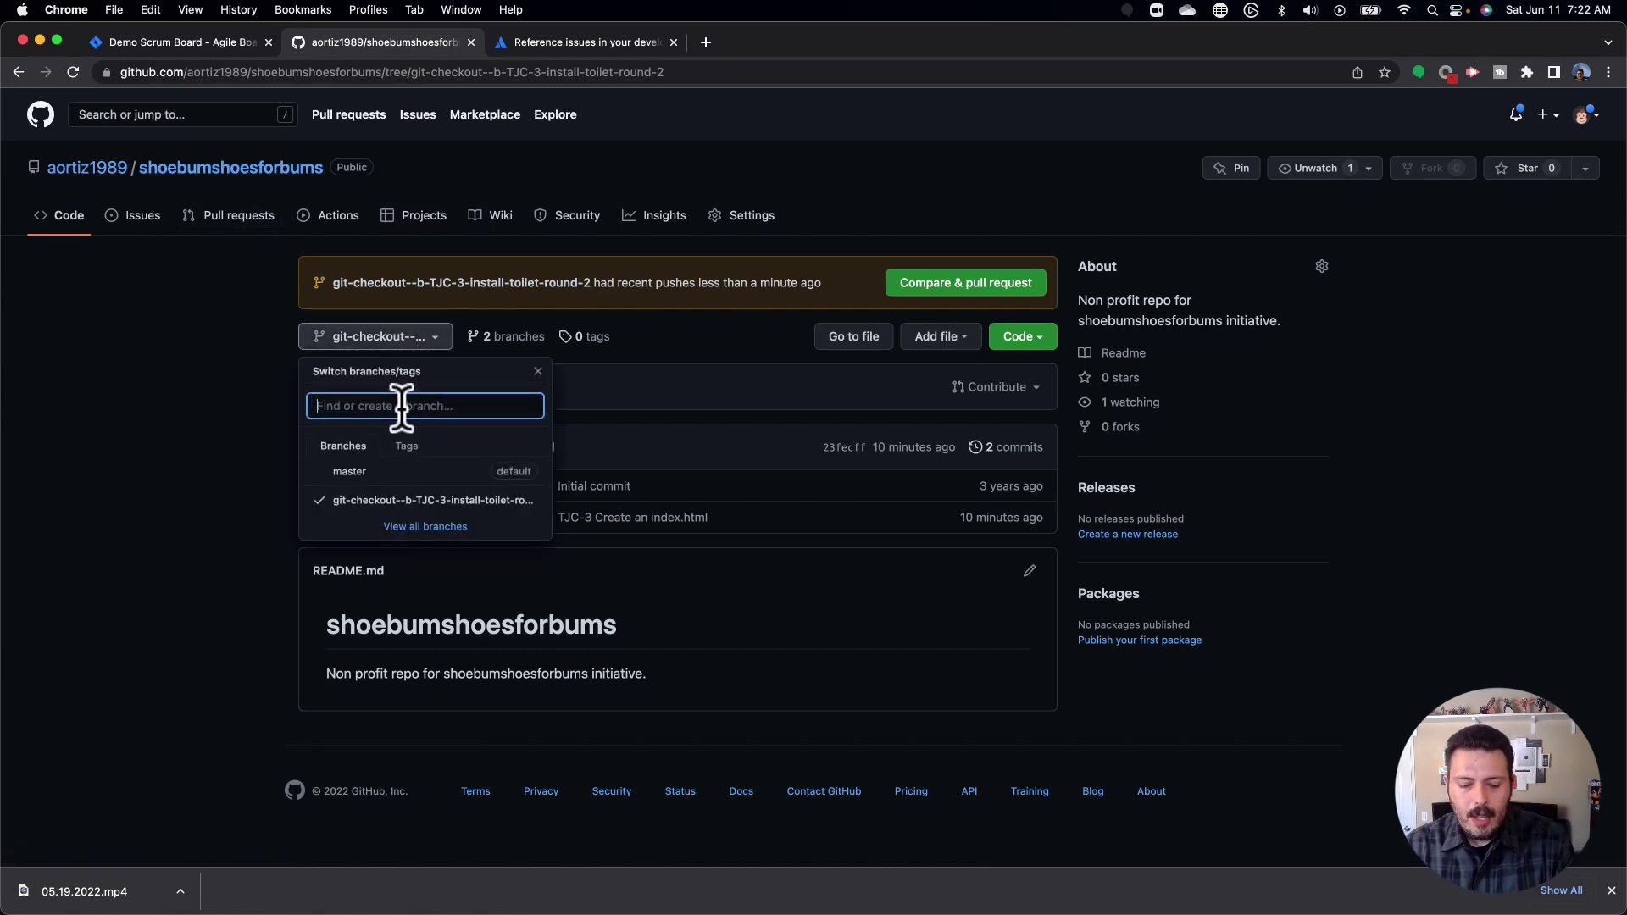
pyautogui.press('super+v')
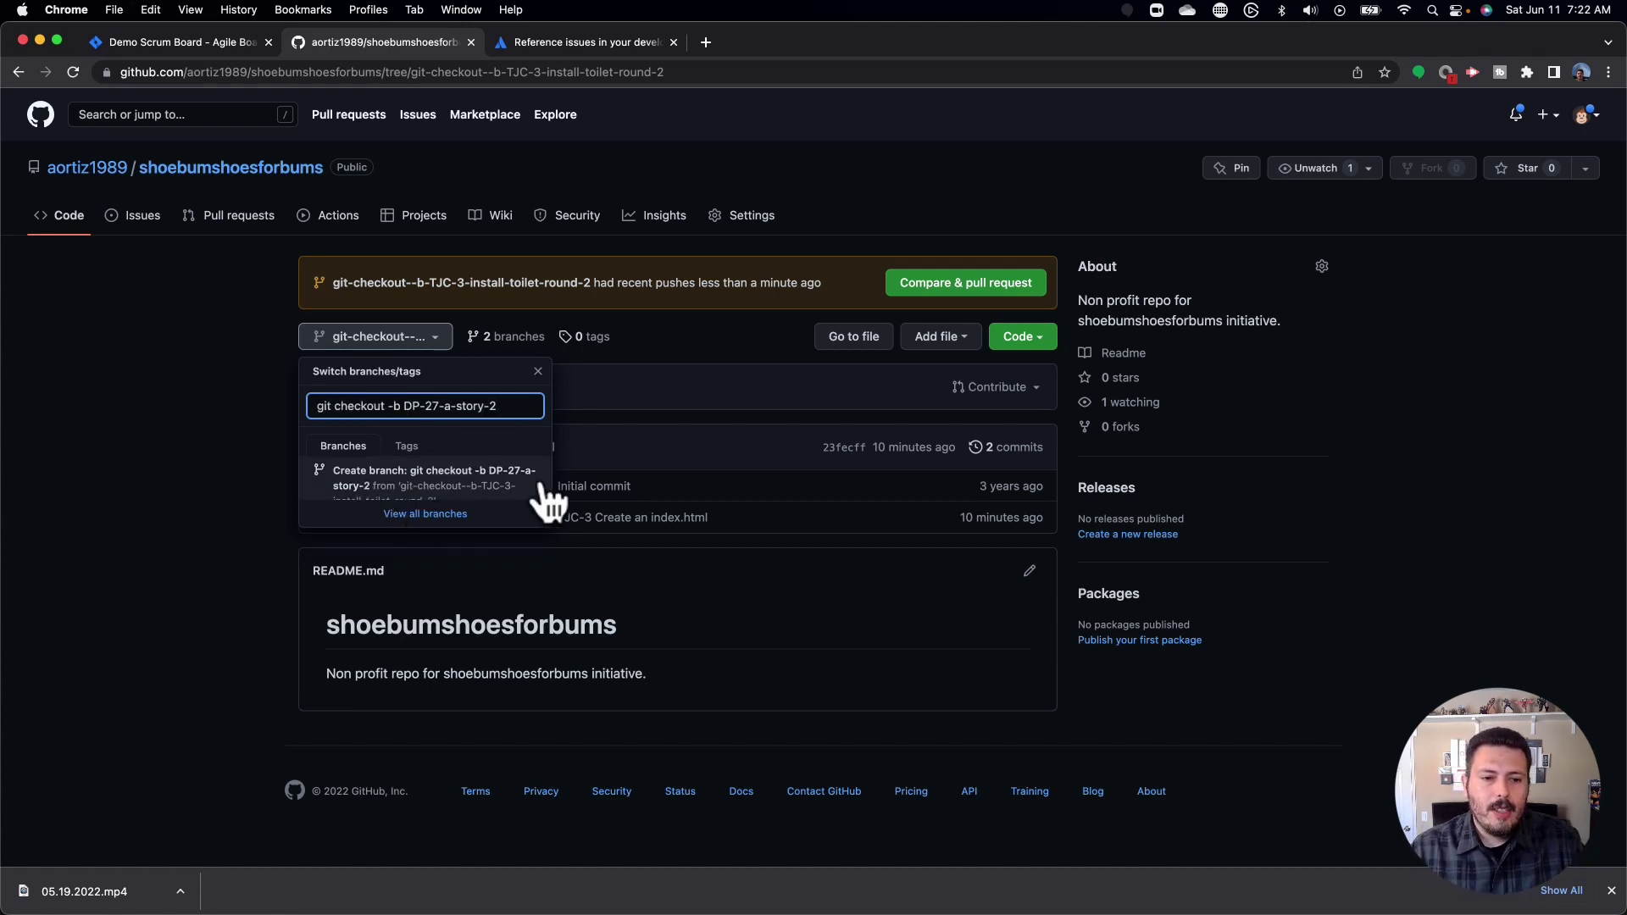
pyautogui.click(438, 492)
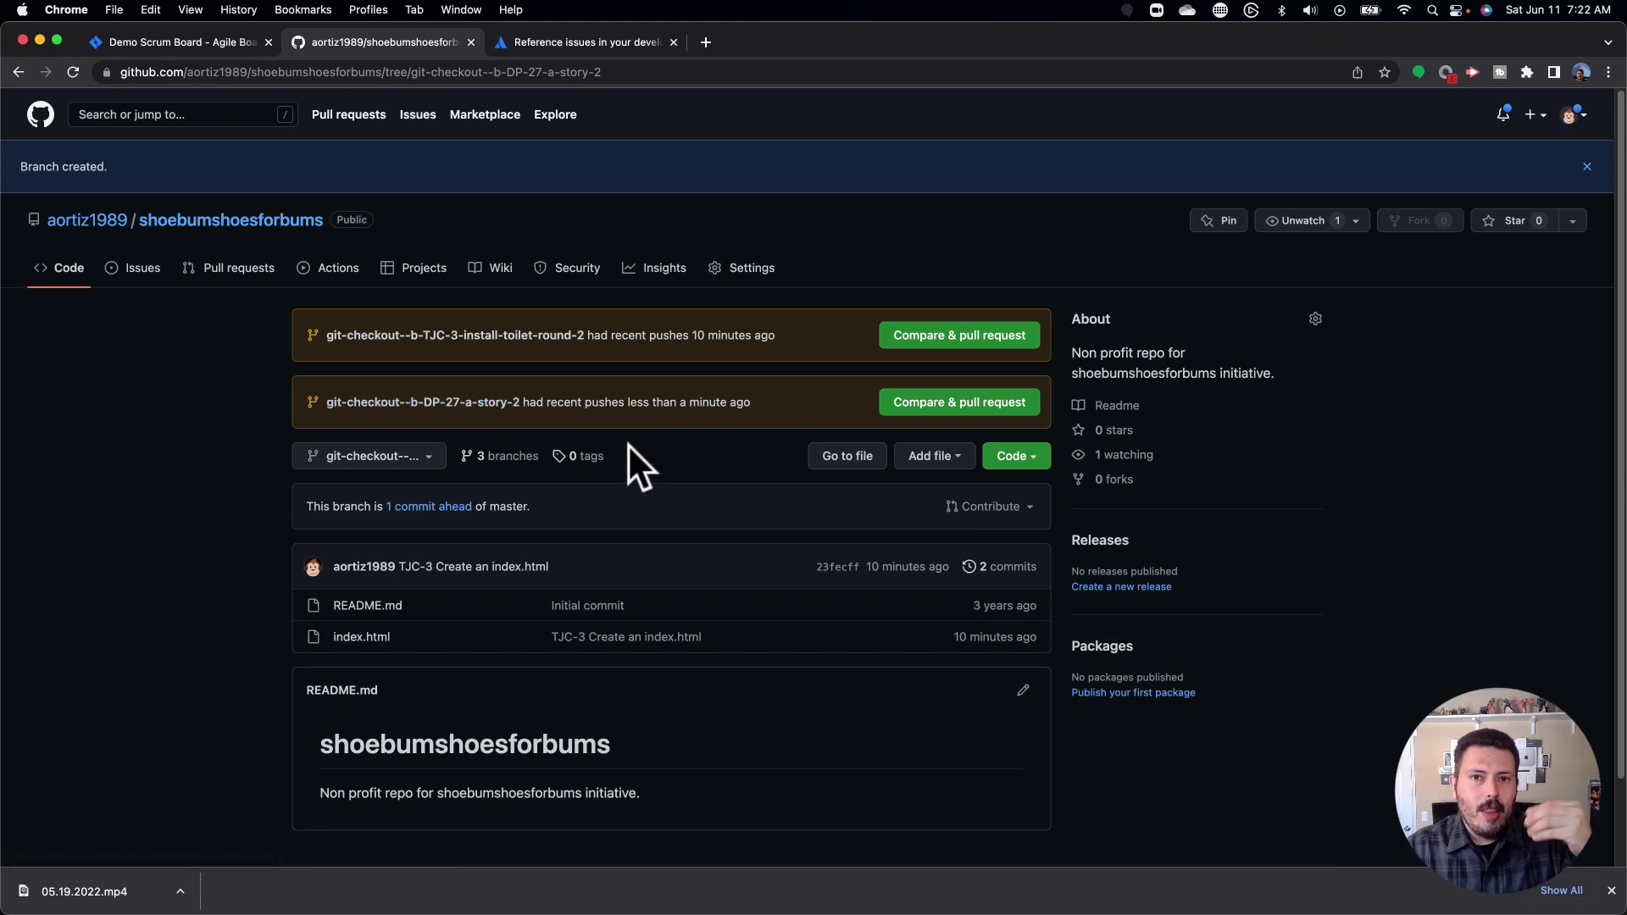
# Step: Back in Jira, dismiss the branch popup, reload, and scroll to DP-27's Development field showing 1 branch
pyautogui.click(156, 38)
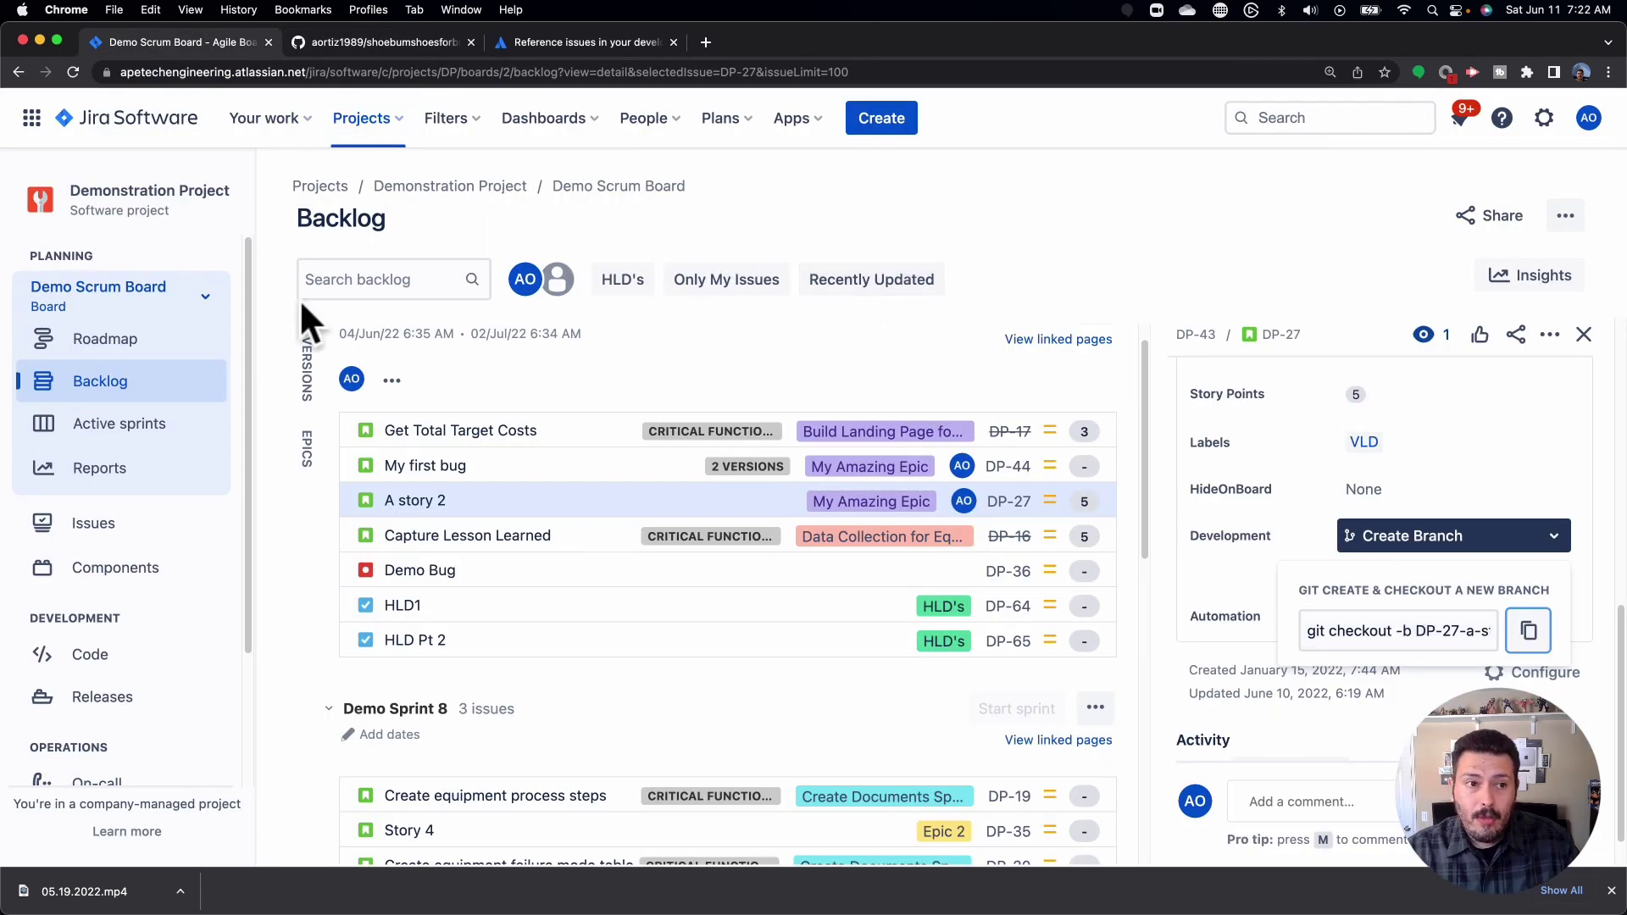
pyautogui.click(1372, 537)
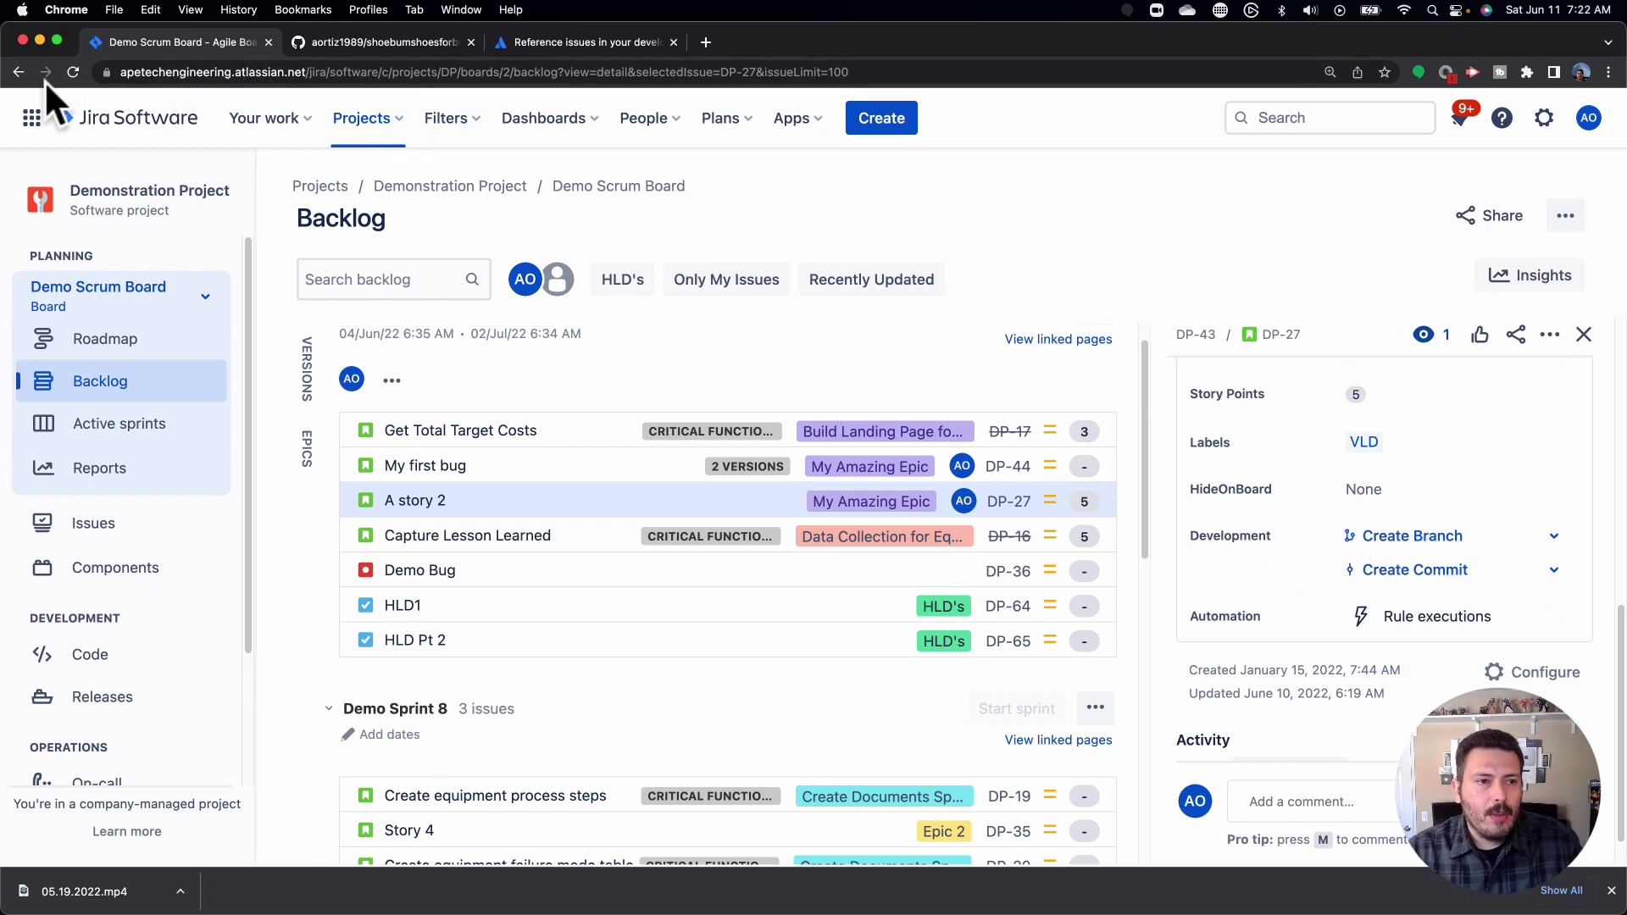
pyautogui.click(73, 72)
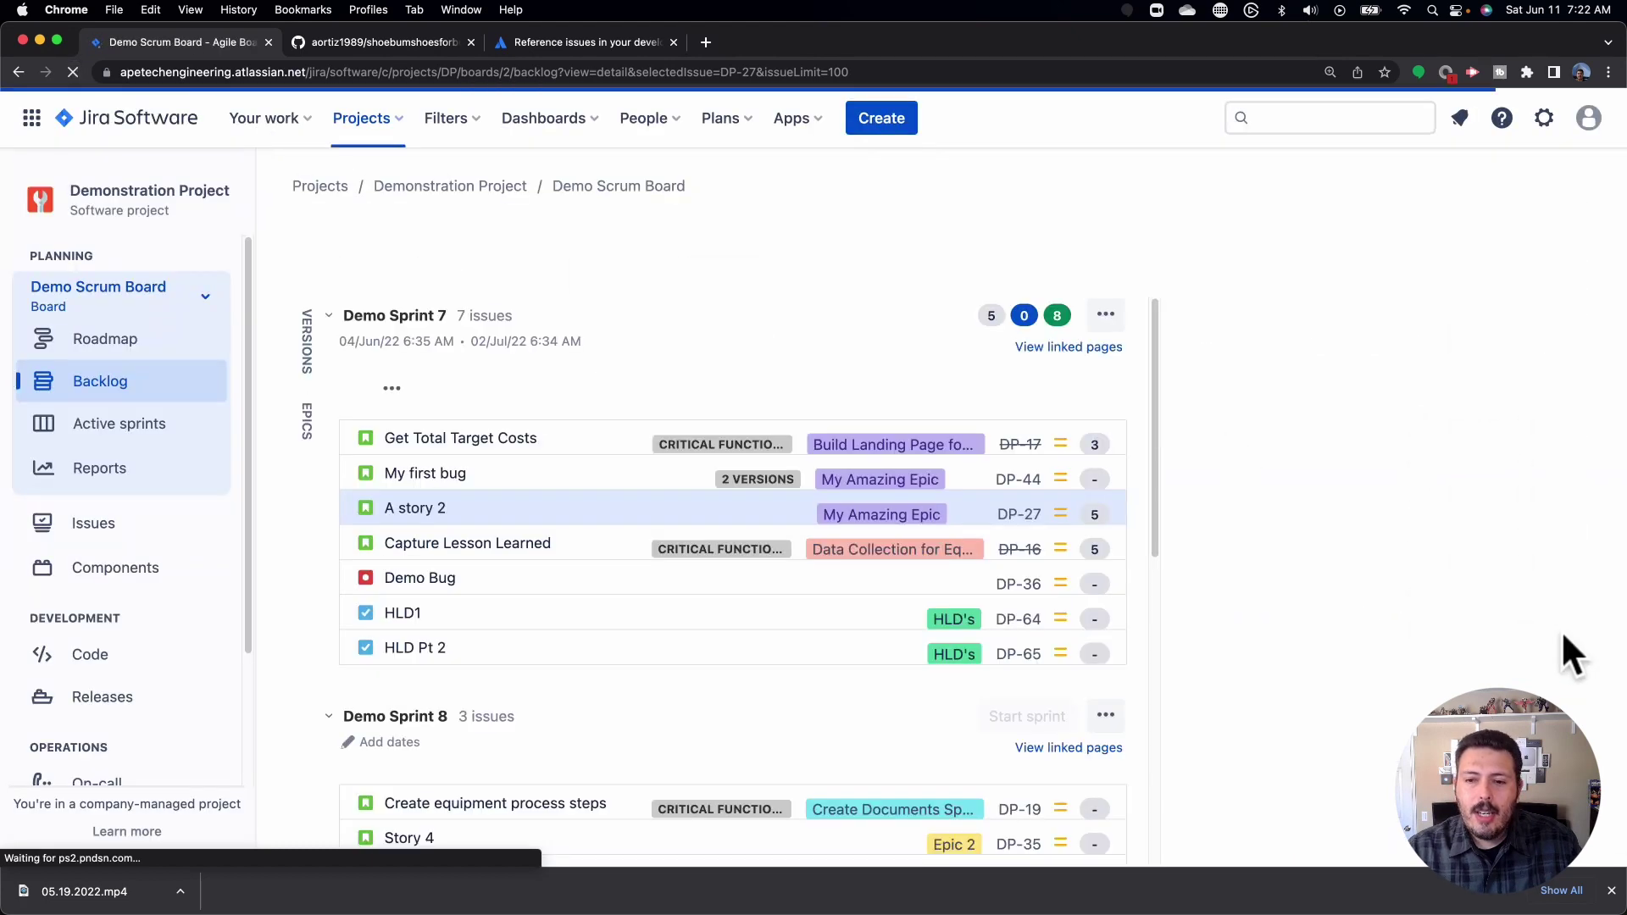
pyautogui.scroll(-3, 1484, 571)
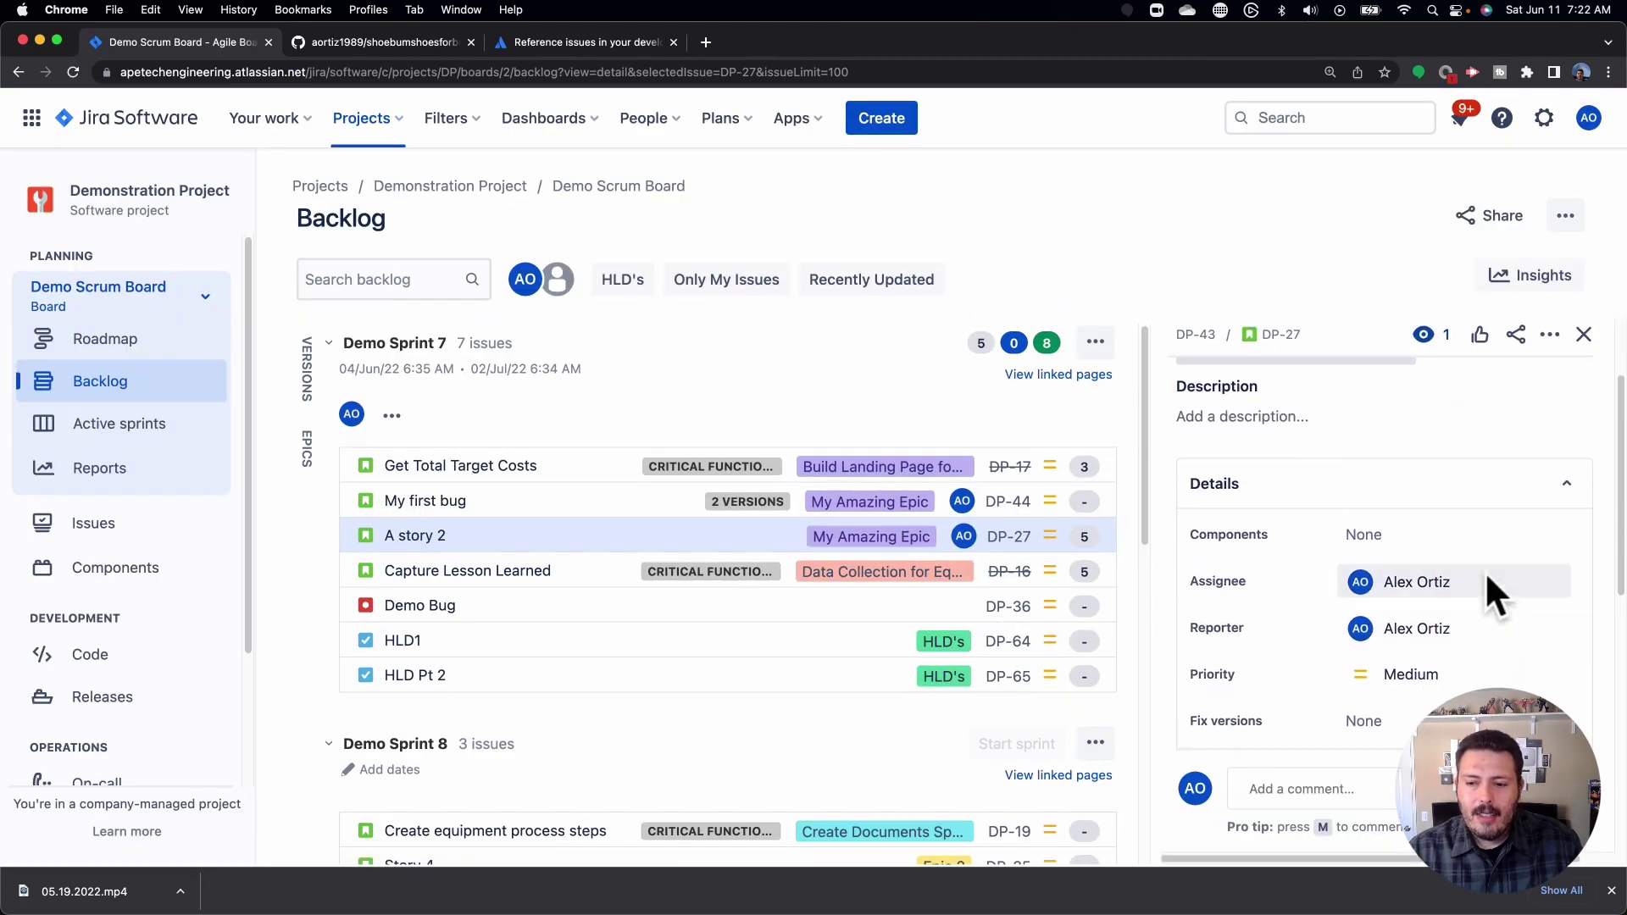
pyautogui.scroll(-4, 1484, 571)
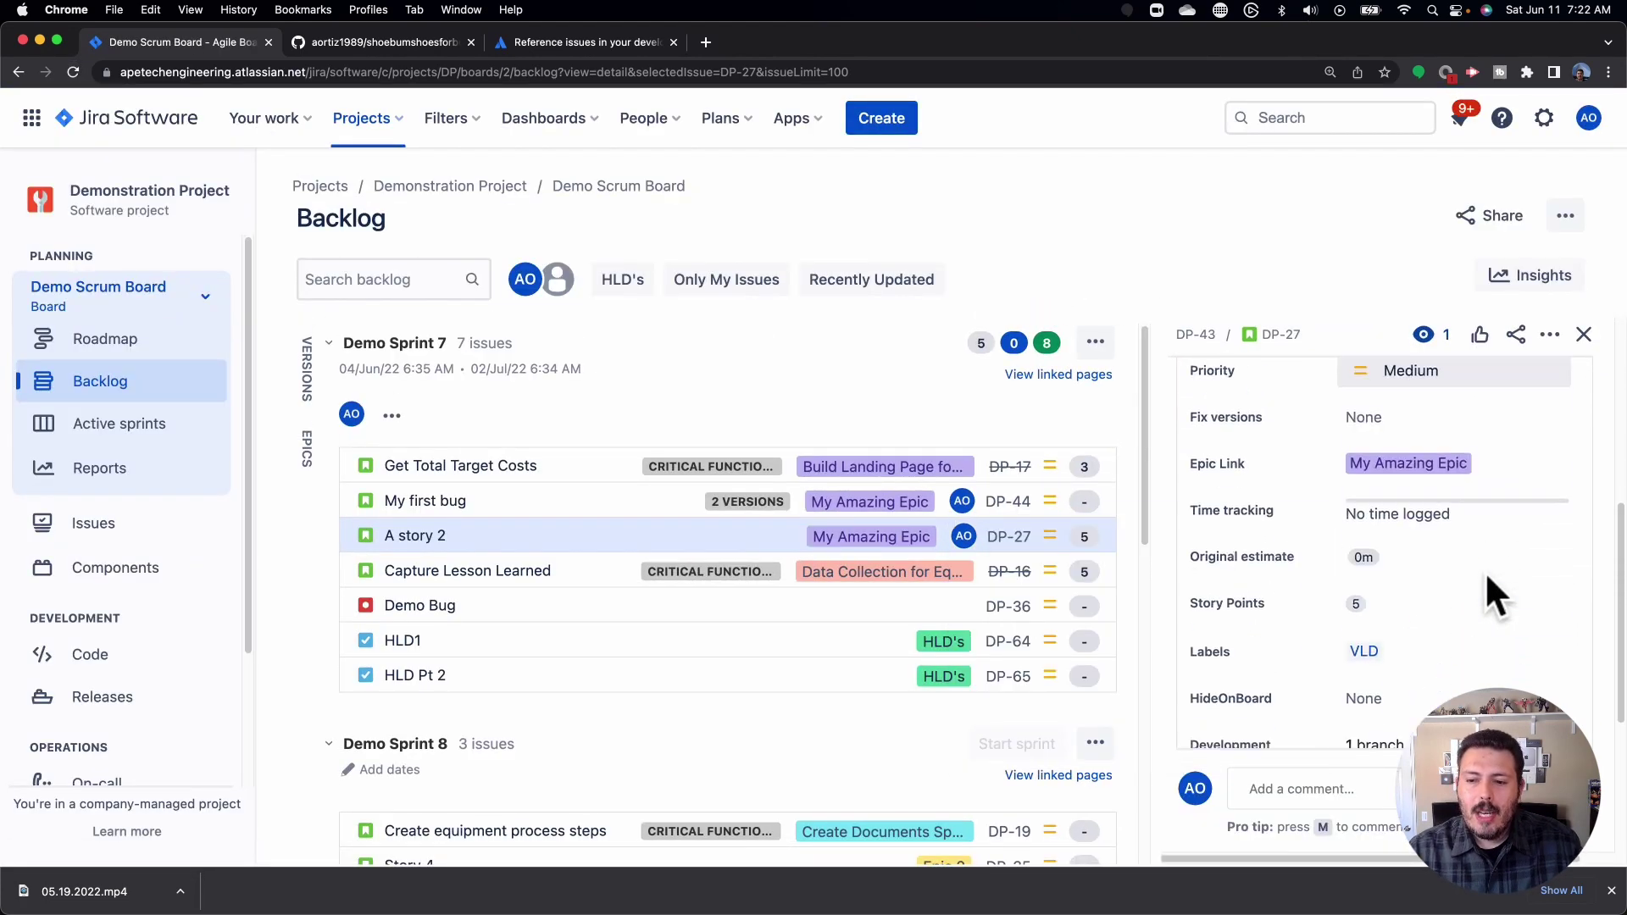
pyautogui.scroll(-2, 1484, 571)
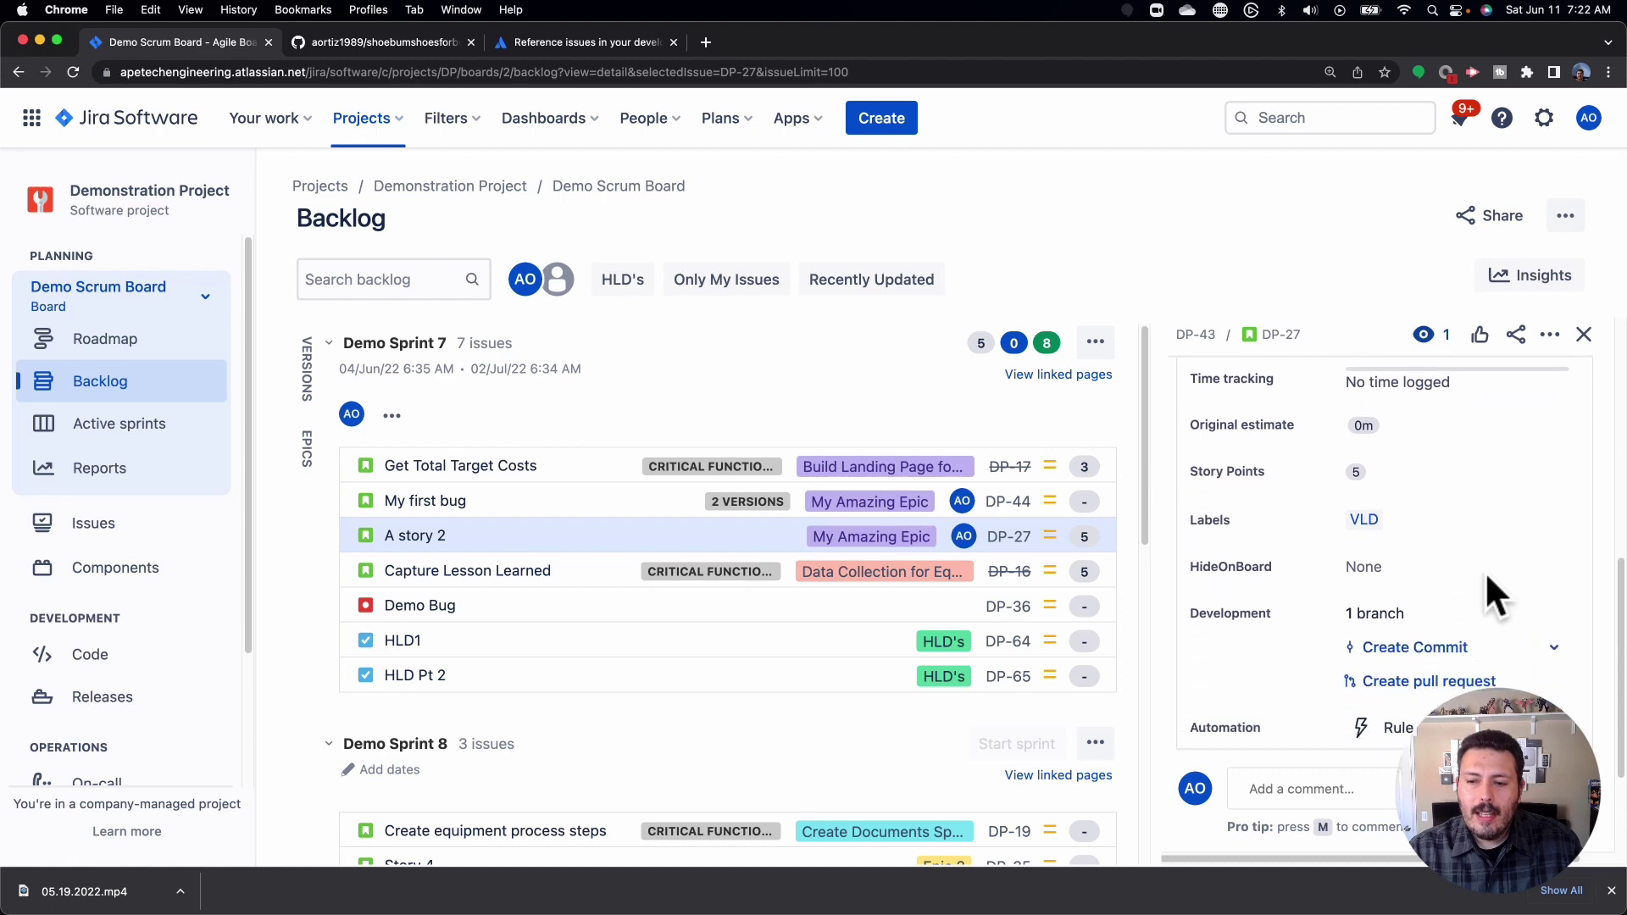
pyautogui.click(1376, 599)
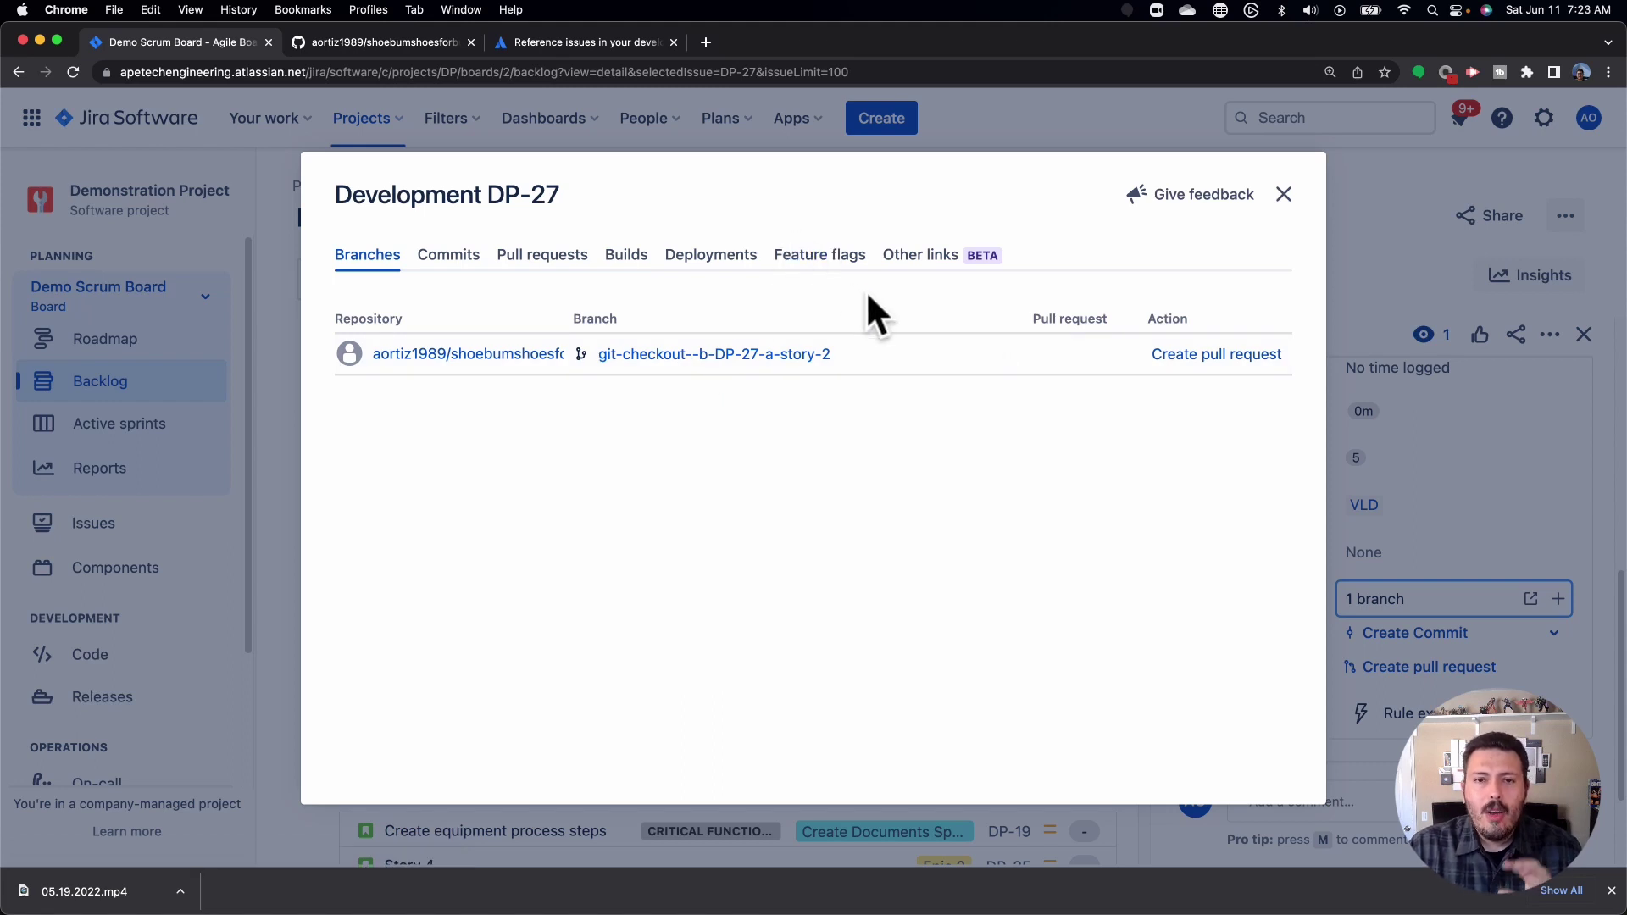
pyautogui.moveTo(915, 352)
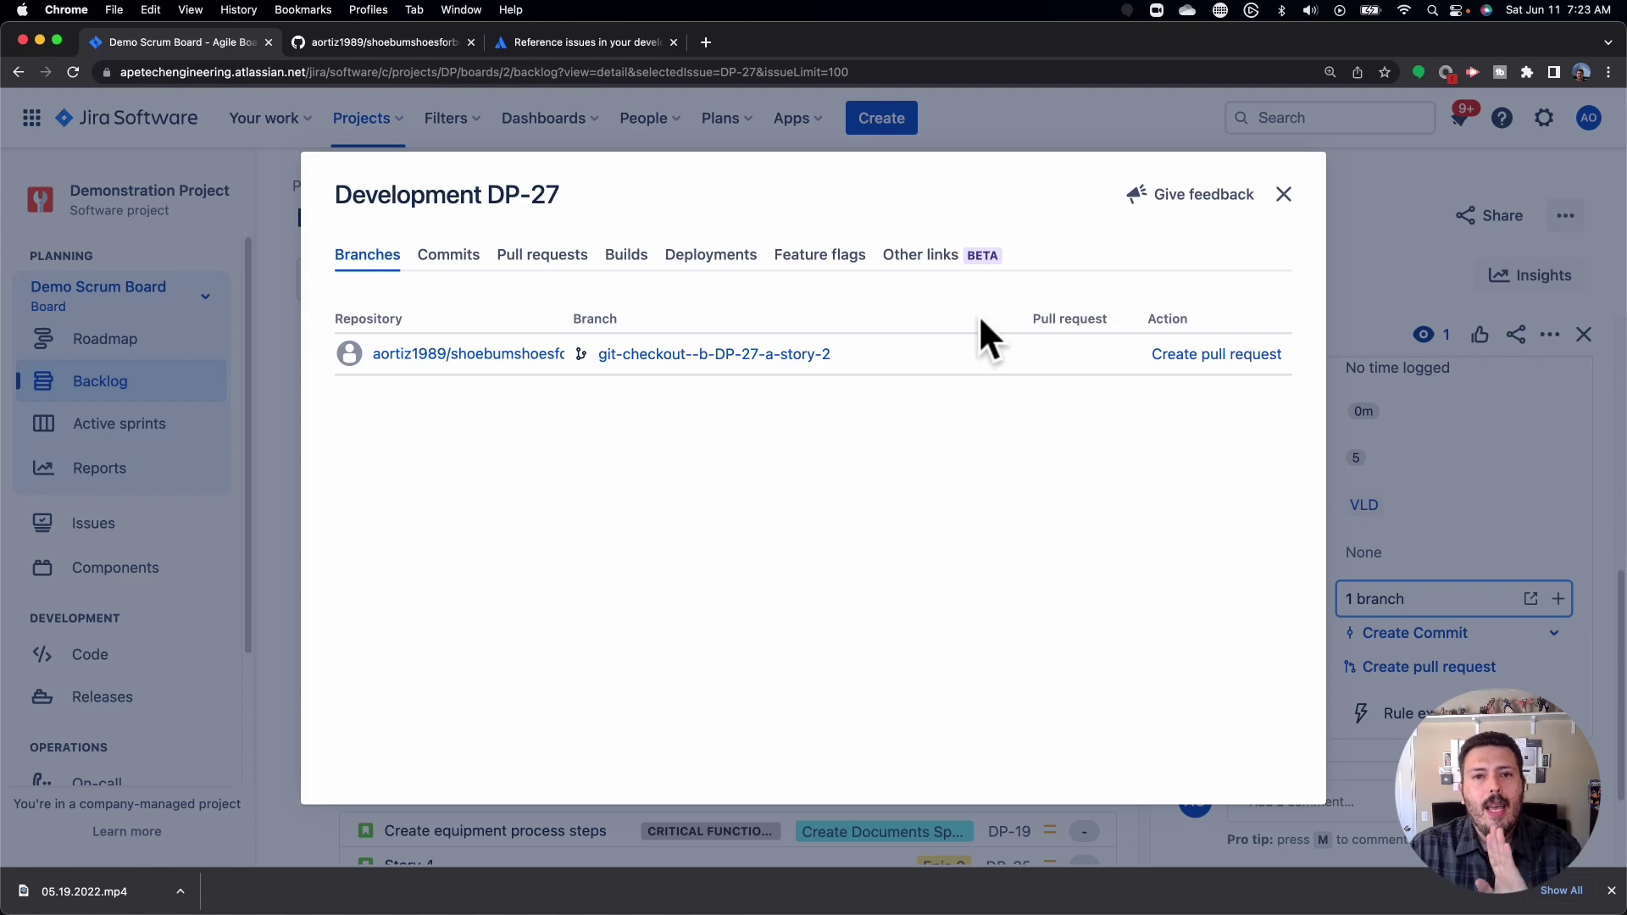
pyautogui.click(1281, 196)
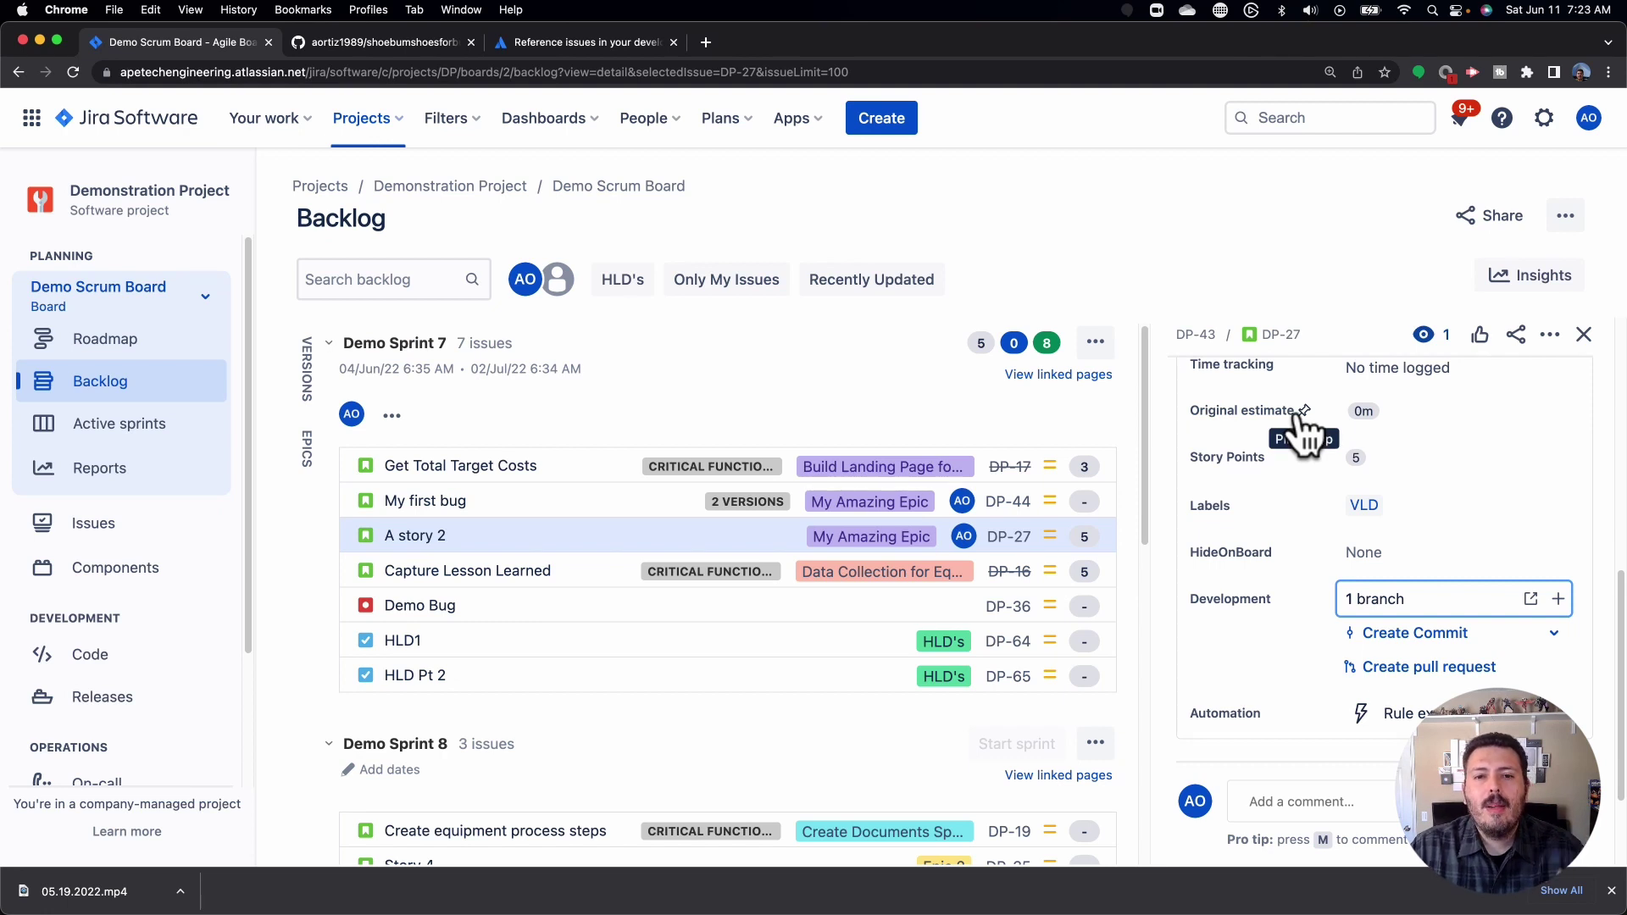
# Step: From DP-27's Create Commit options, copy the sample git commit command and the issue key DP-27
pyautogui.scroll(-2, 1303, 417)
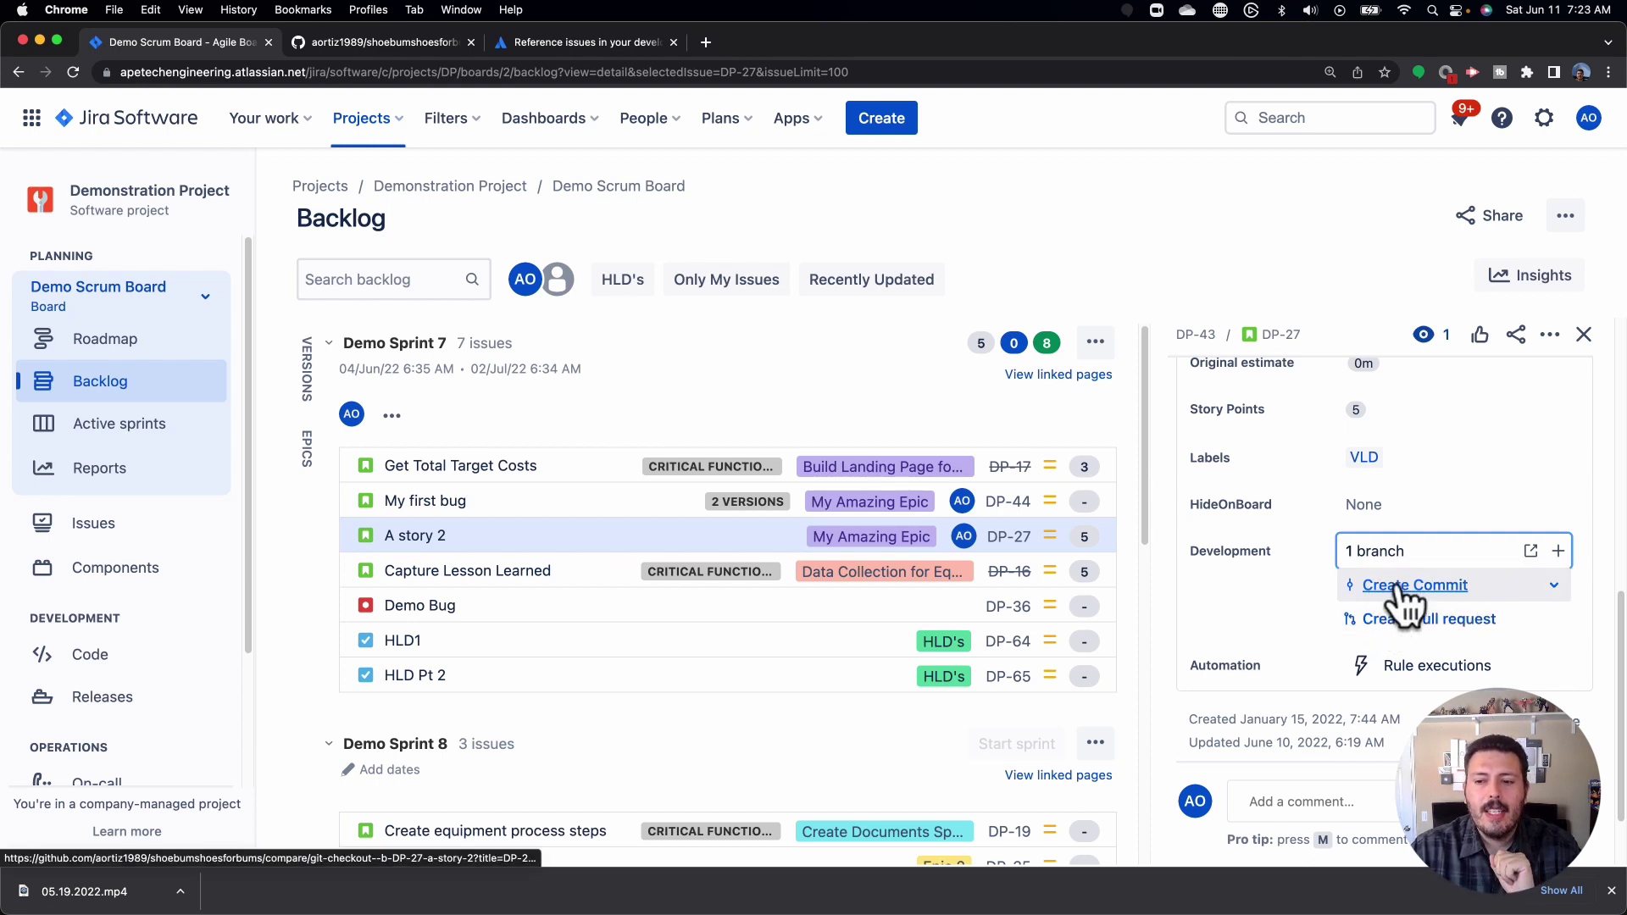
pyautogui.click(1398, 587)
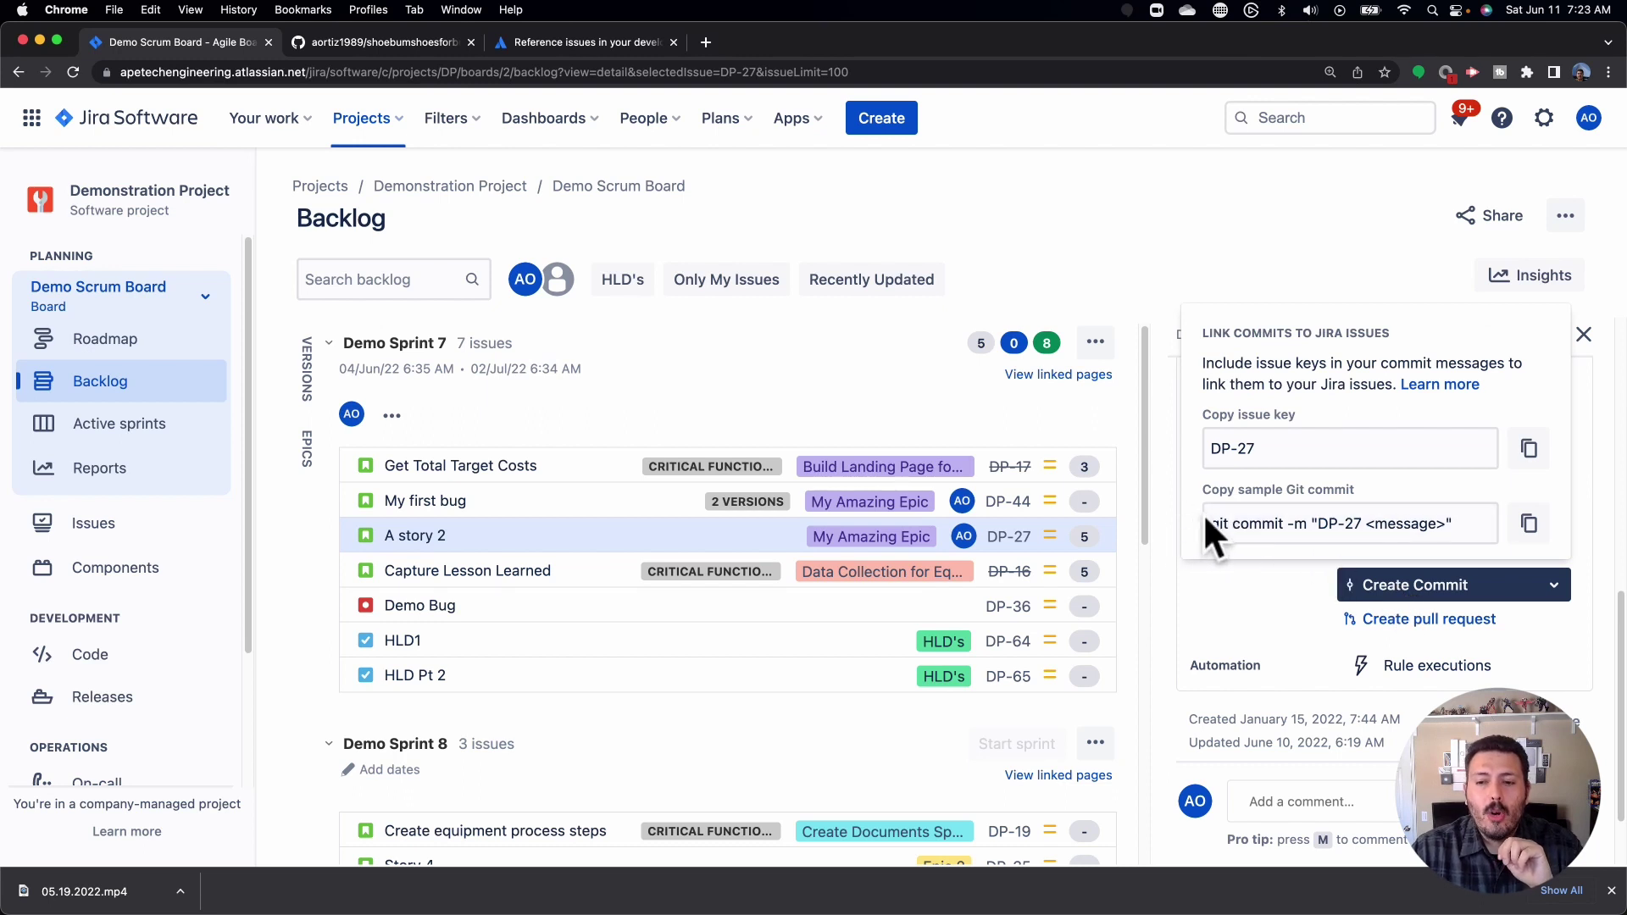
pyautogui.moveTo(1211, 523); pyautogui.dragTo(1467, 536)
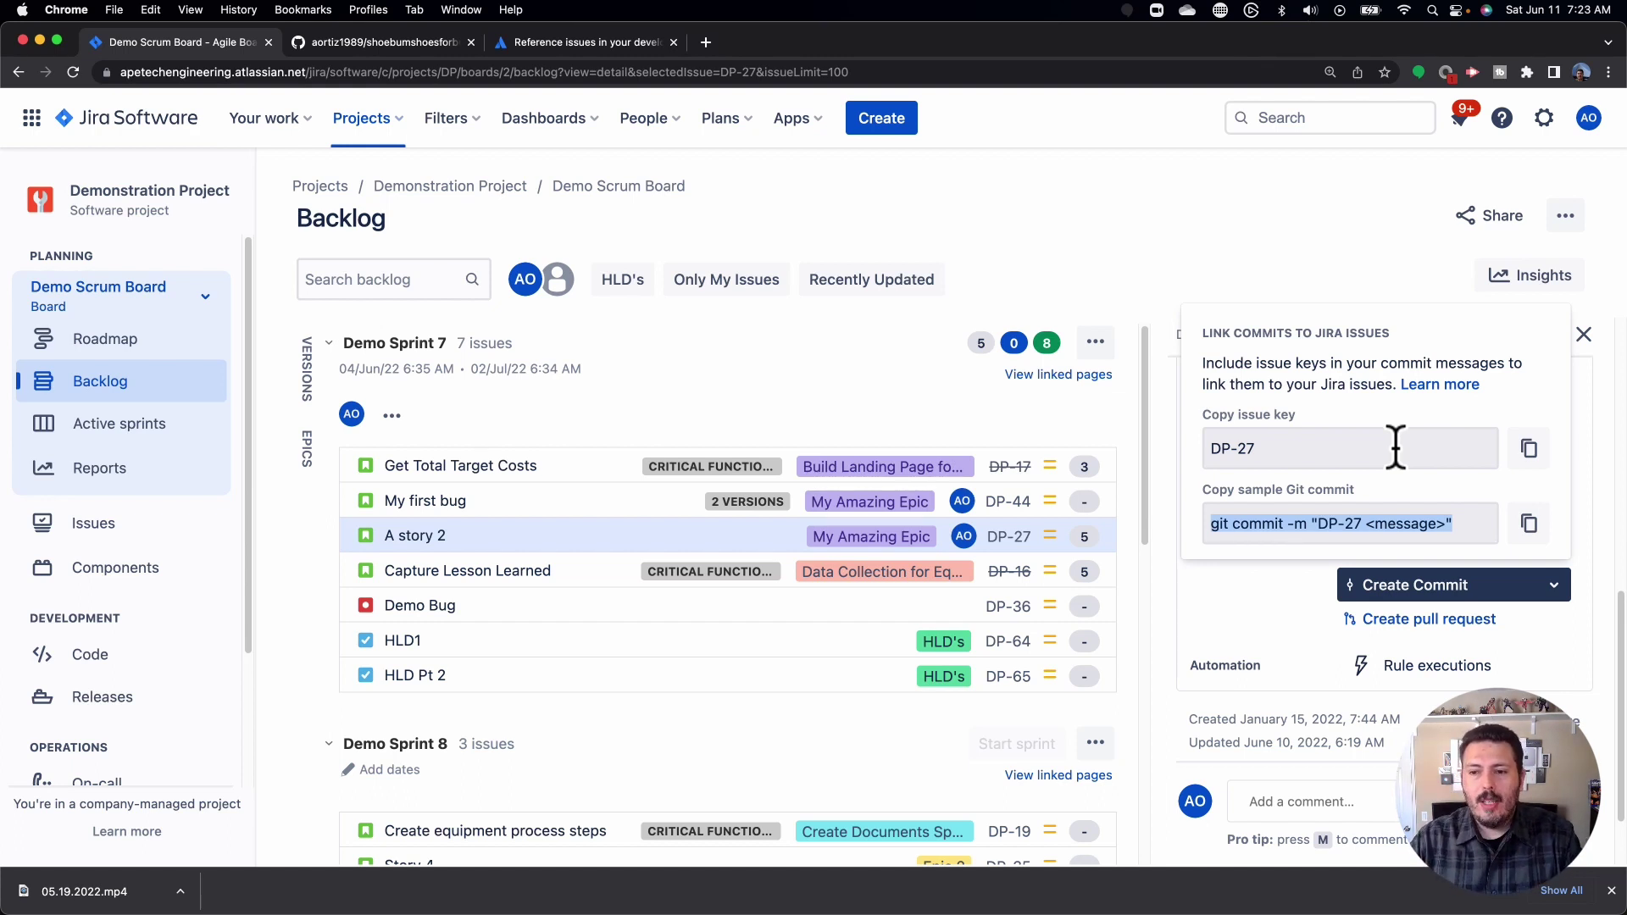
pyautogui.click(1529, 522)
pyautogui.click(1529, 451)
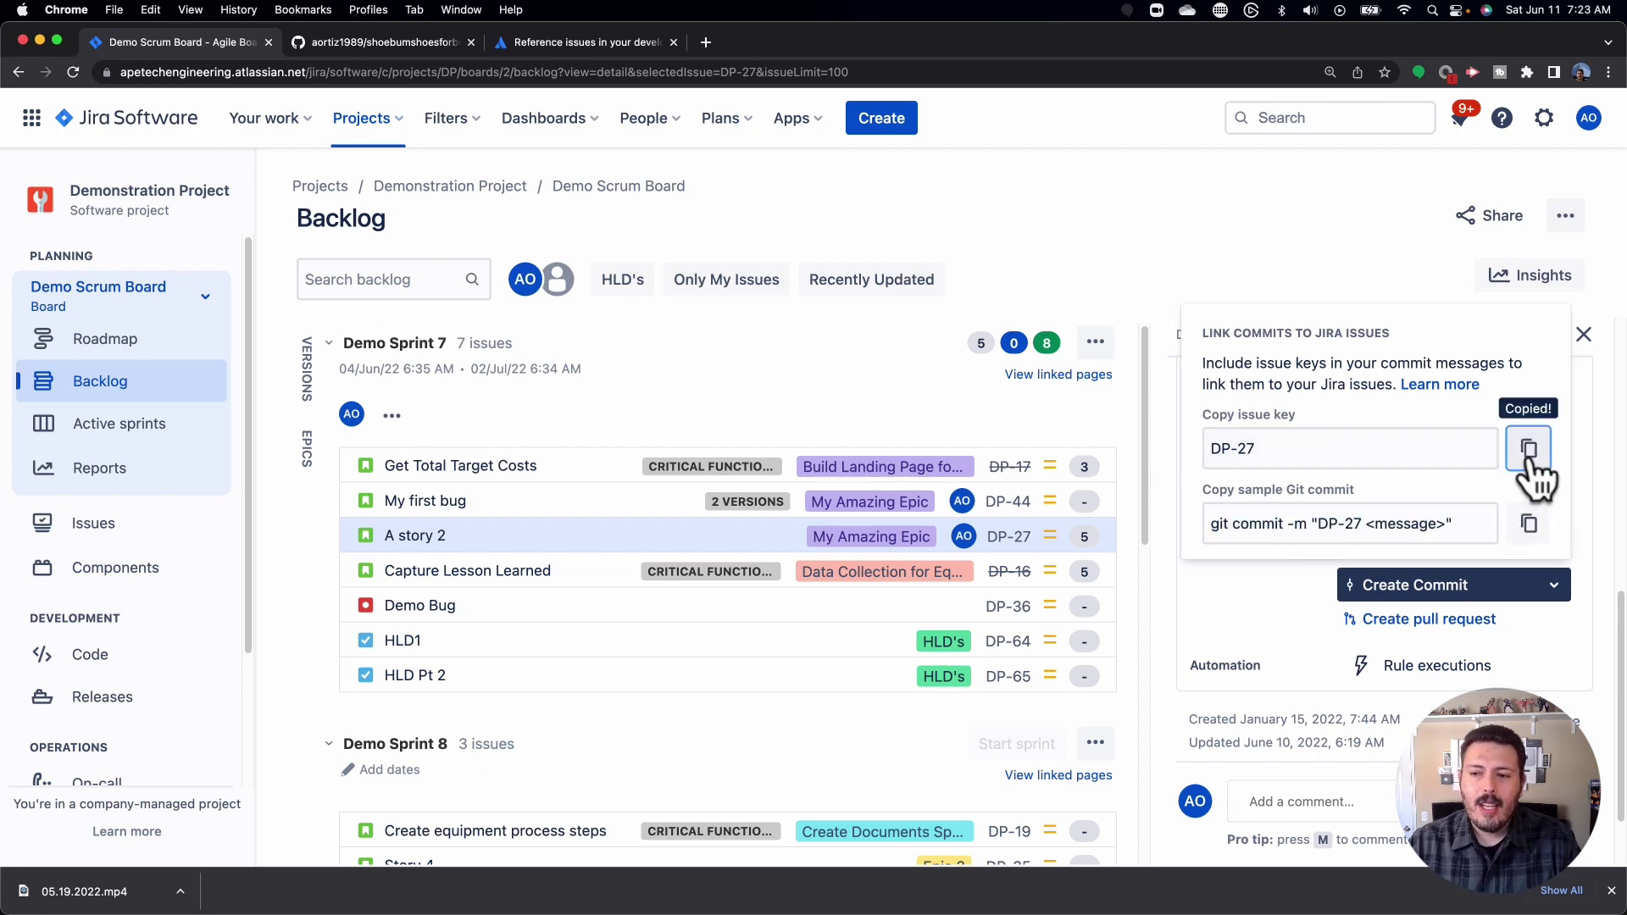
# Step: Open index.html on the DP-27 branch in GitHub's editor
pyautogui.click(373, 42)
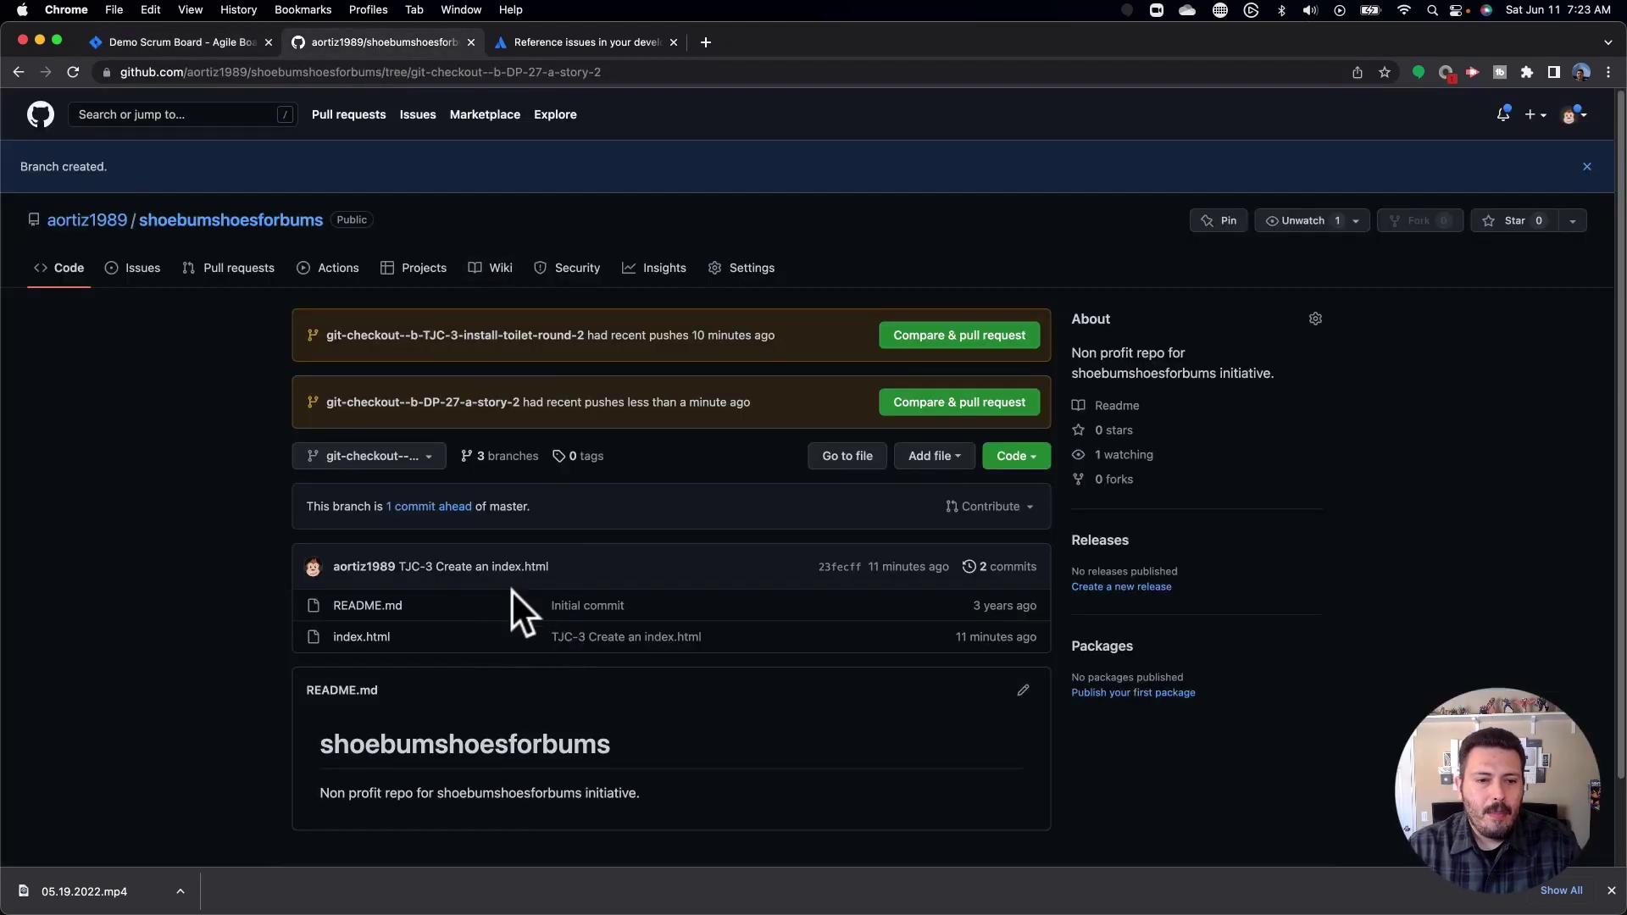
pyautogui.click(363, 636)
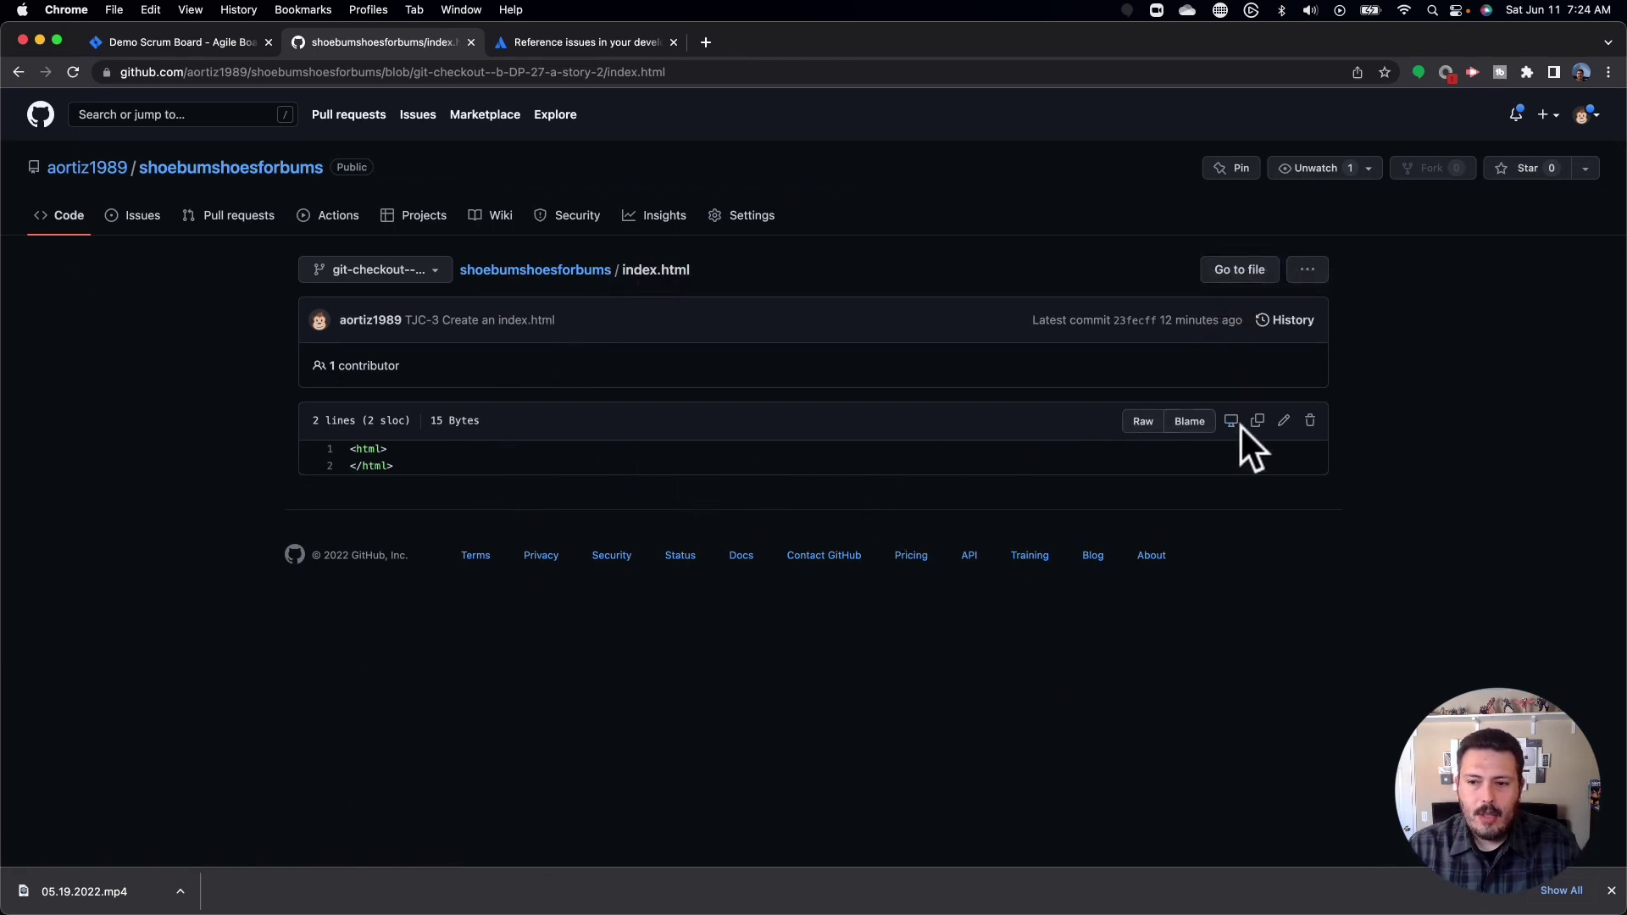
pyautogui.click(1286, 421)
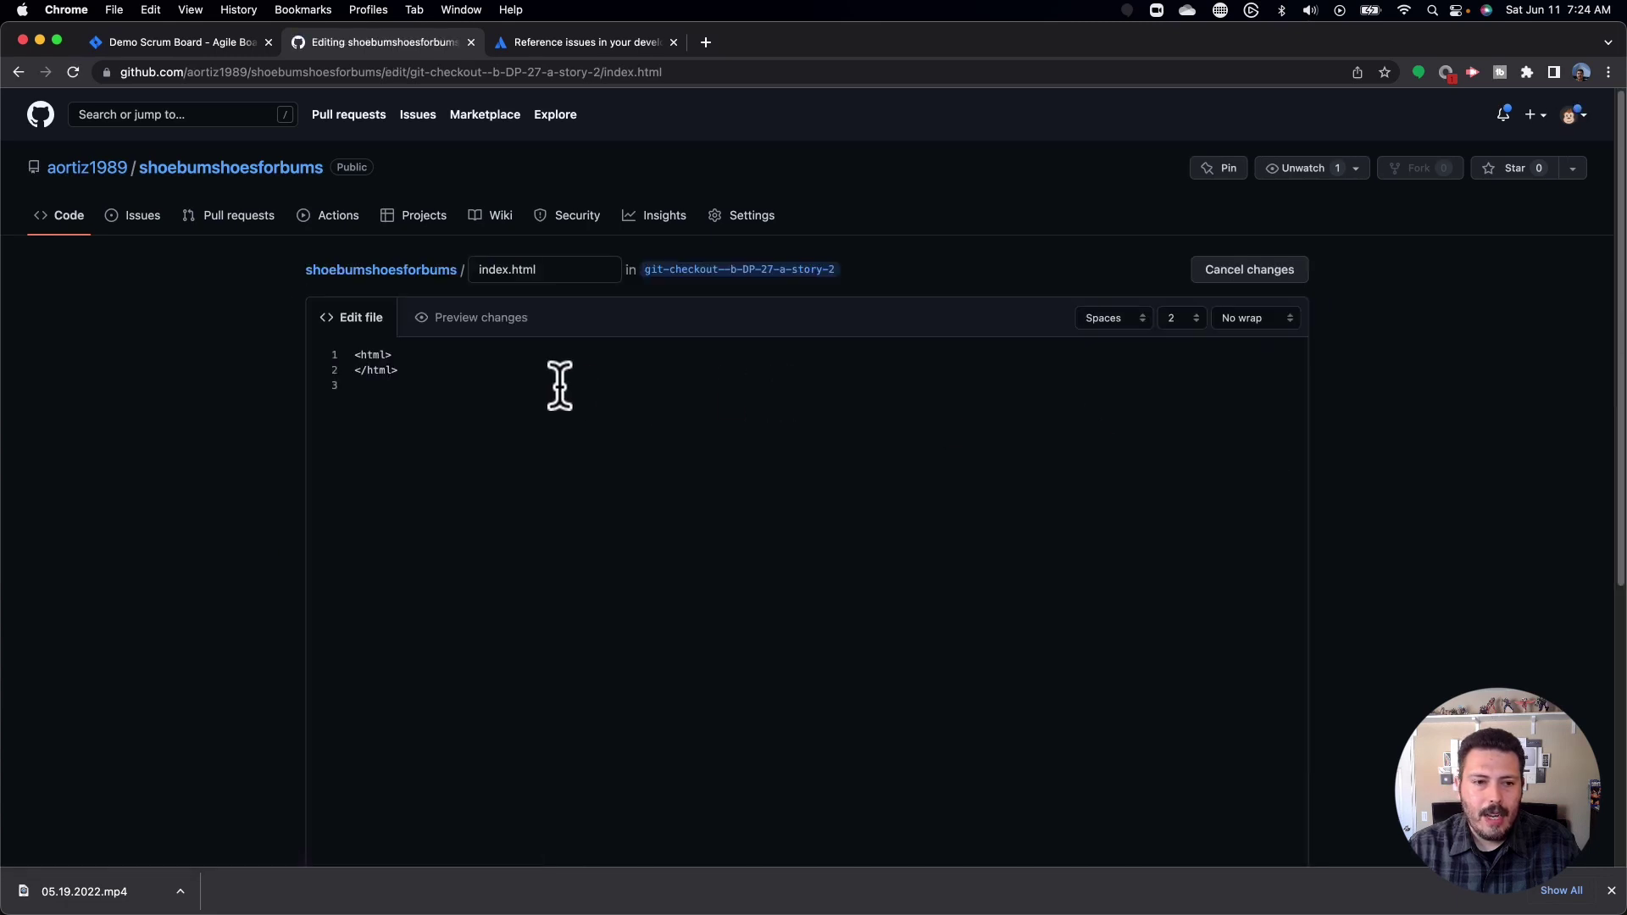
# Step: Add <body> and </body> lines under the opening <html> tag
pyautogui.click(485, 352)
pyautogui.press('Return')
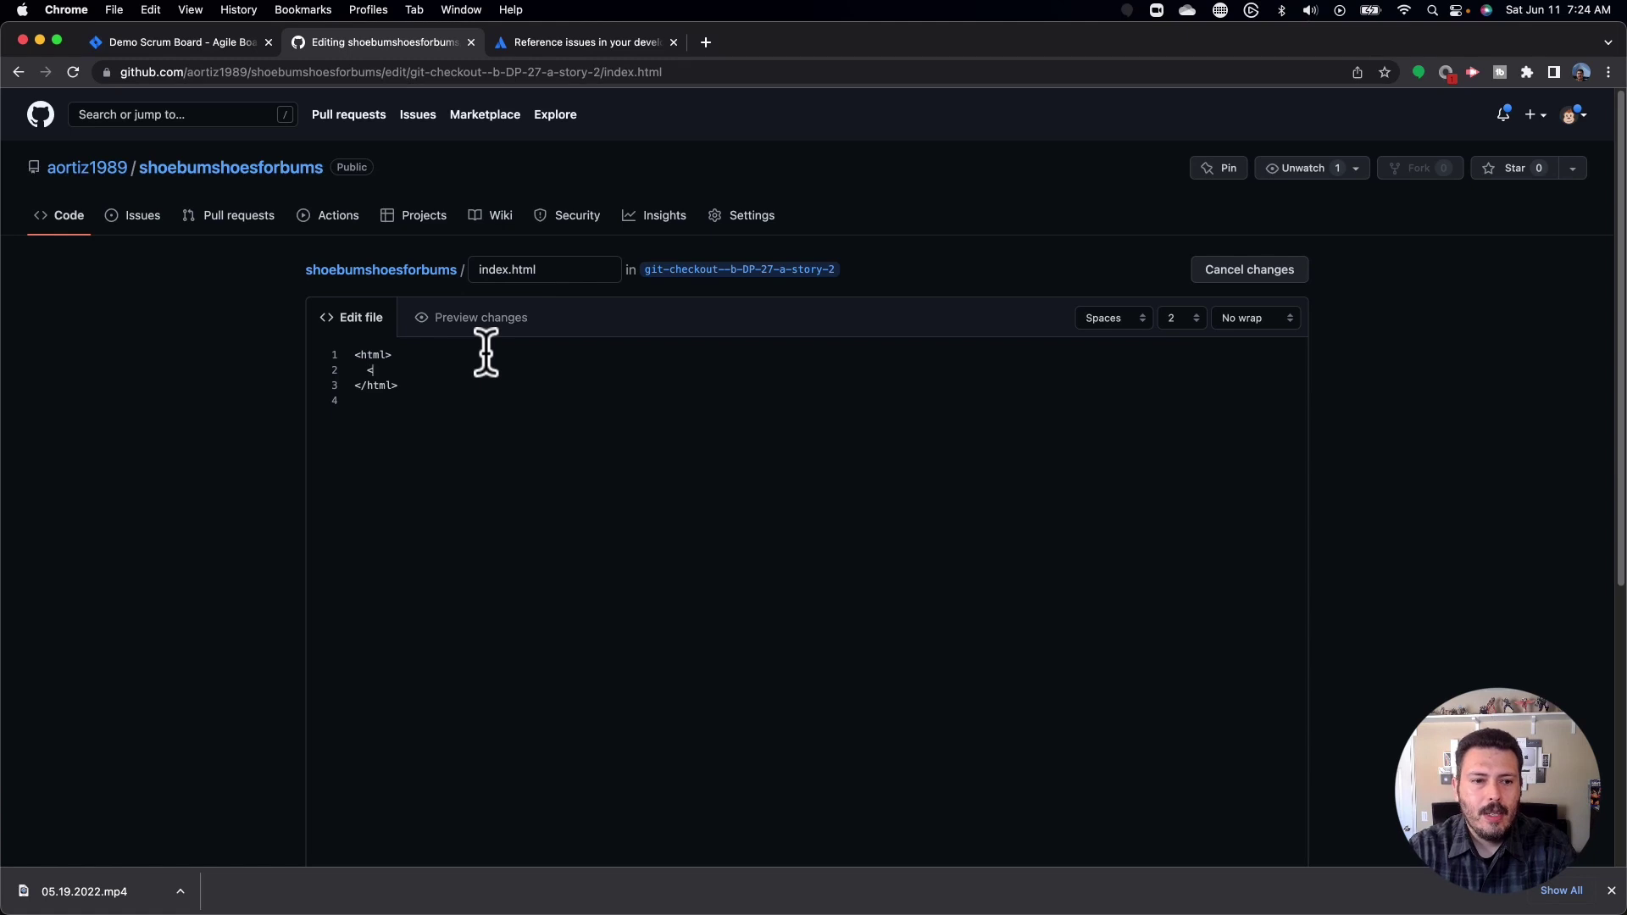
pyautogui.write('<body>')
pyautogui.press('Return')
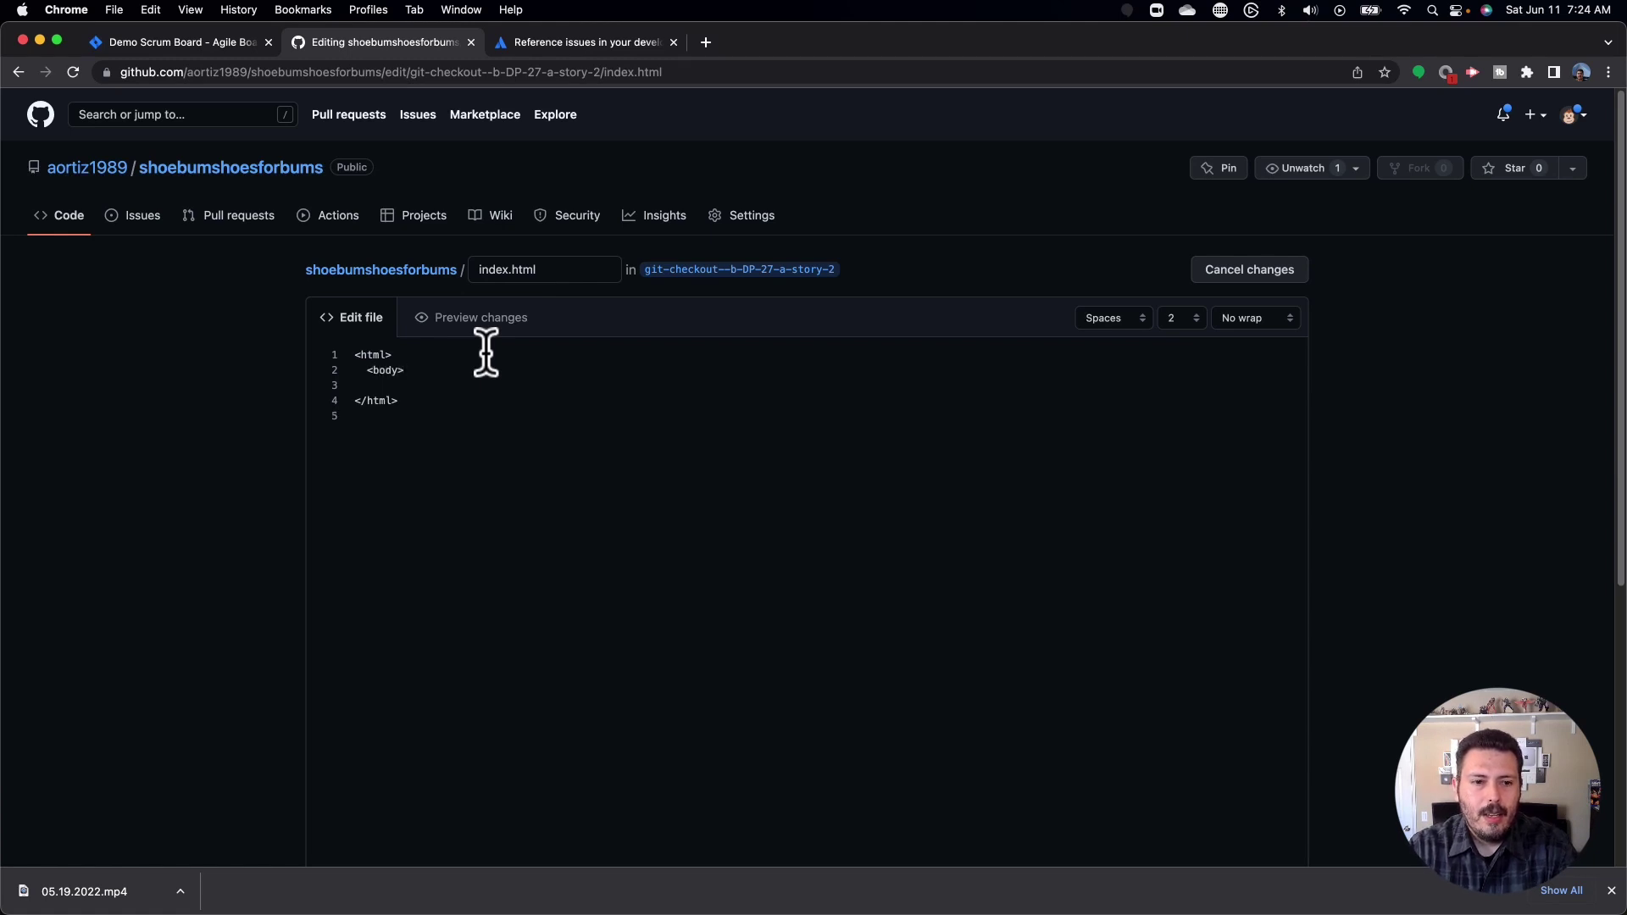
pyautogui.write('</body>')
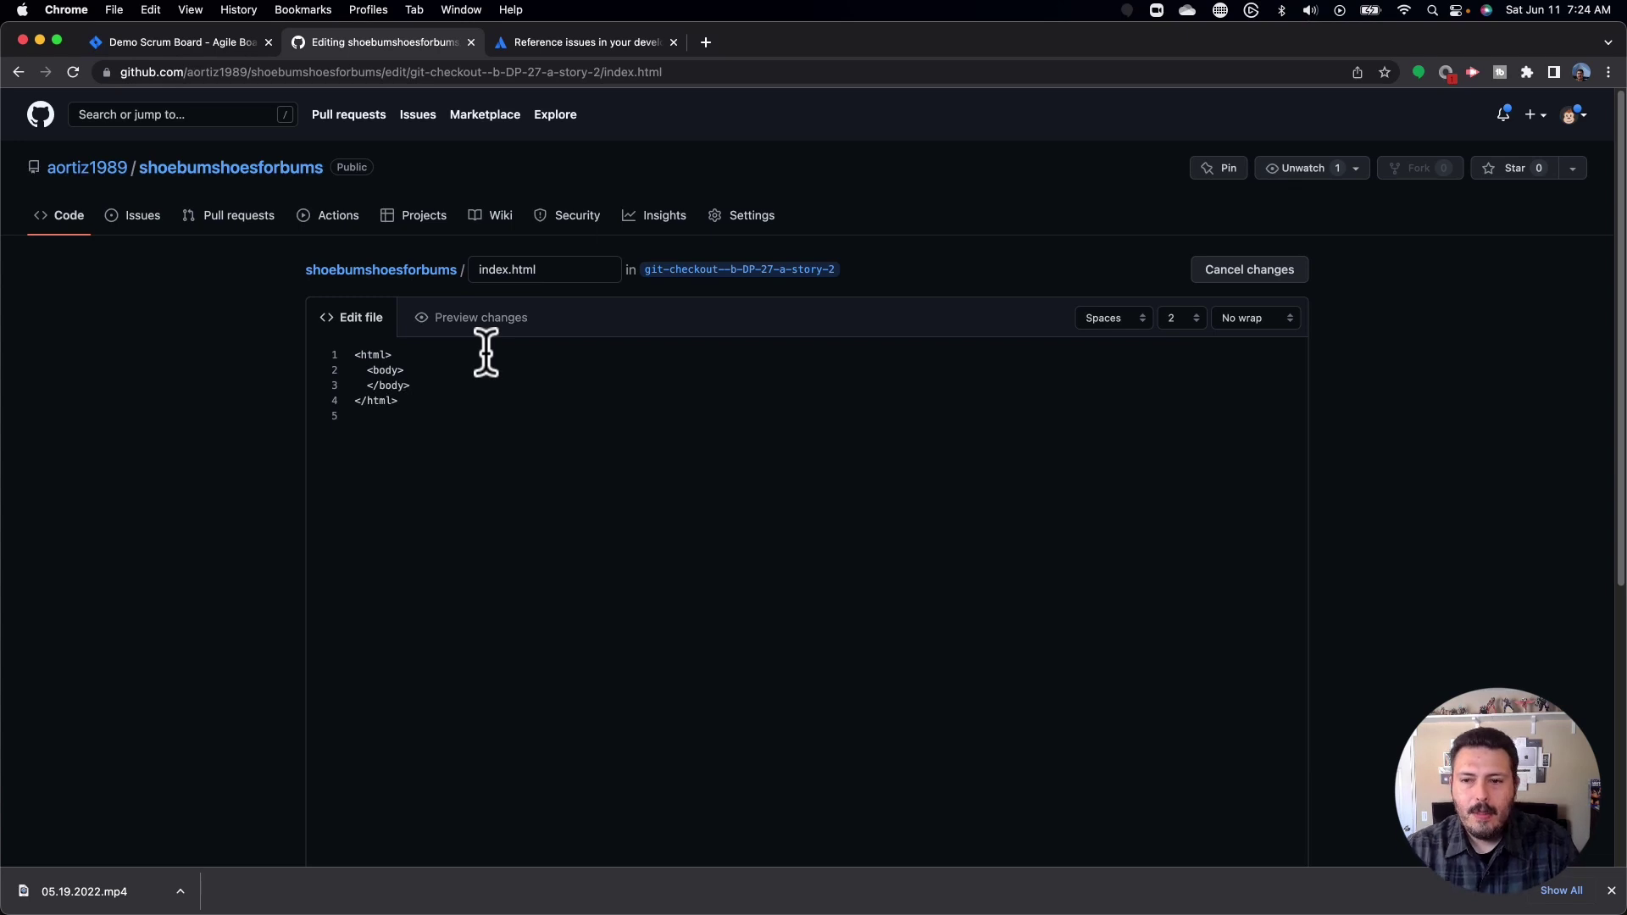
# Step: Enter the commit summary 'DP-27 Added code for future body' for the index.html change
pyautogui.scroll(-5, 848, 403)
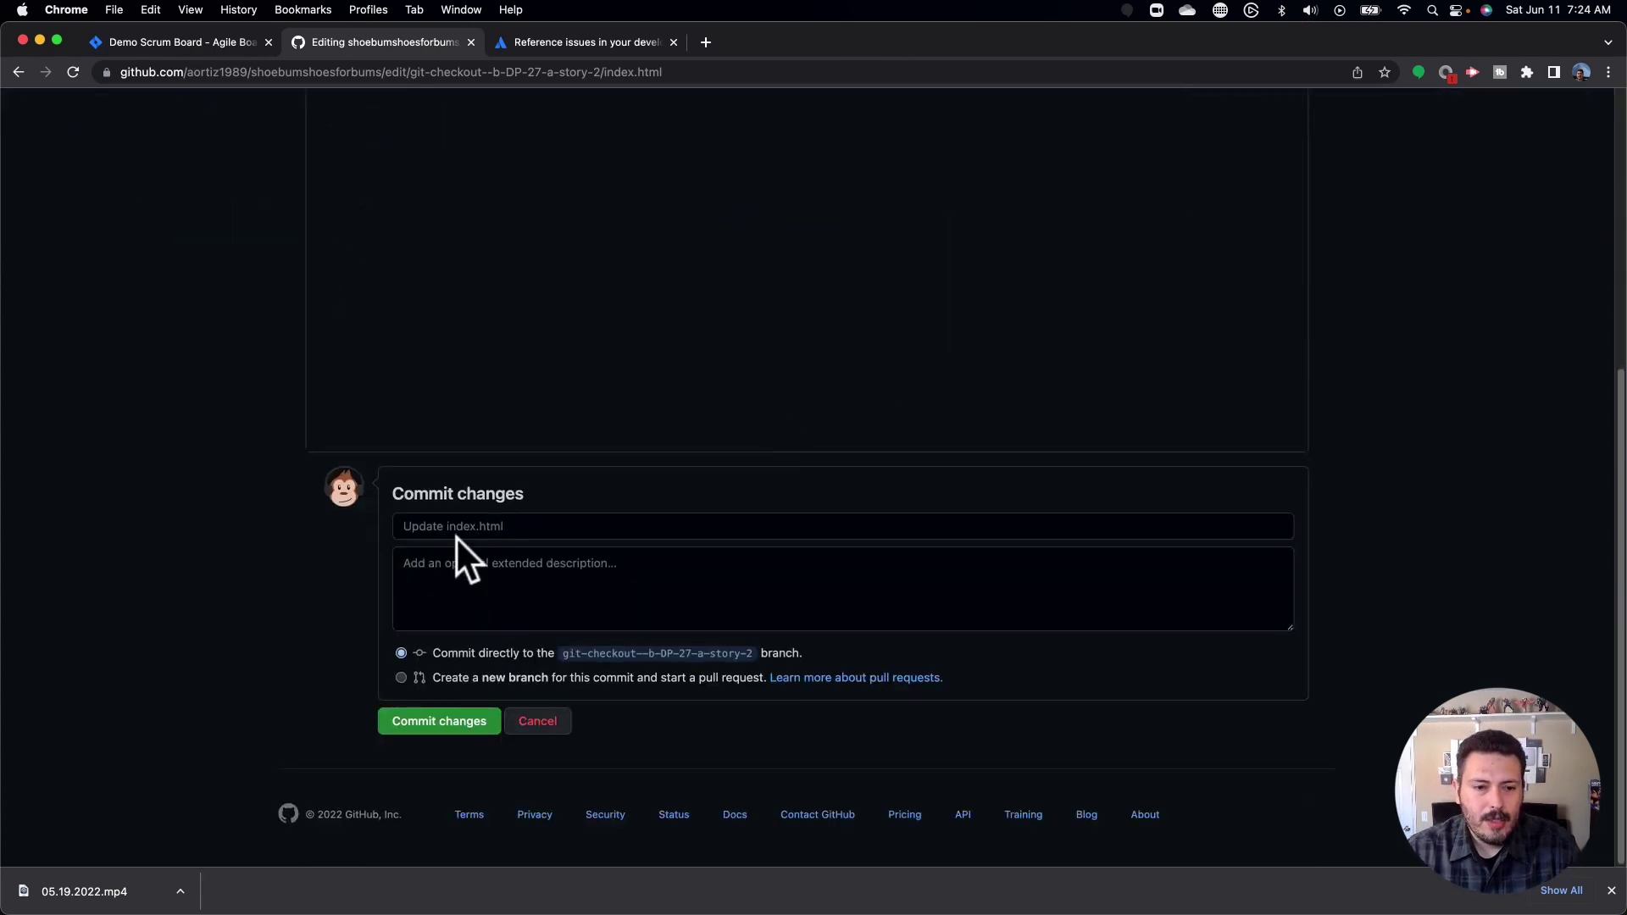
pyautogui.click(459, 527)
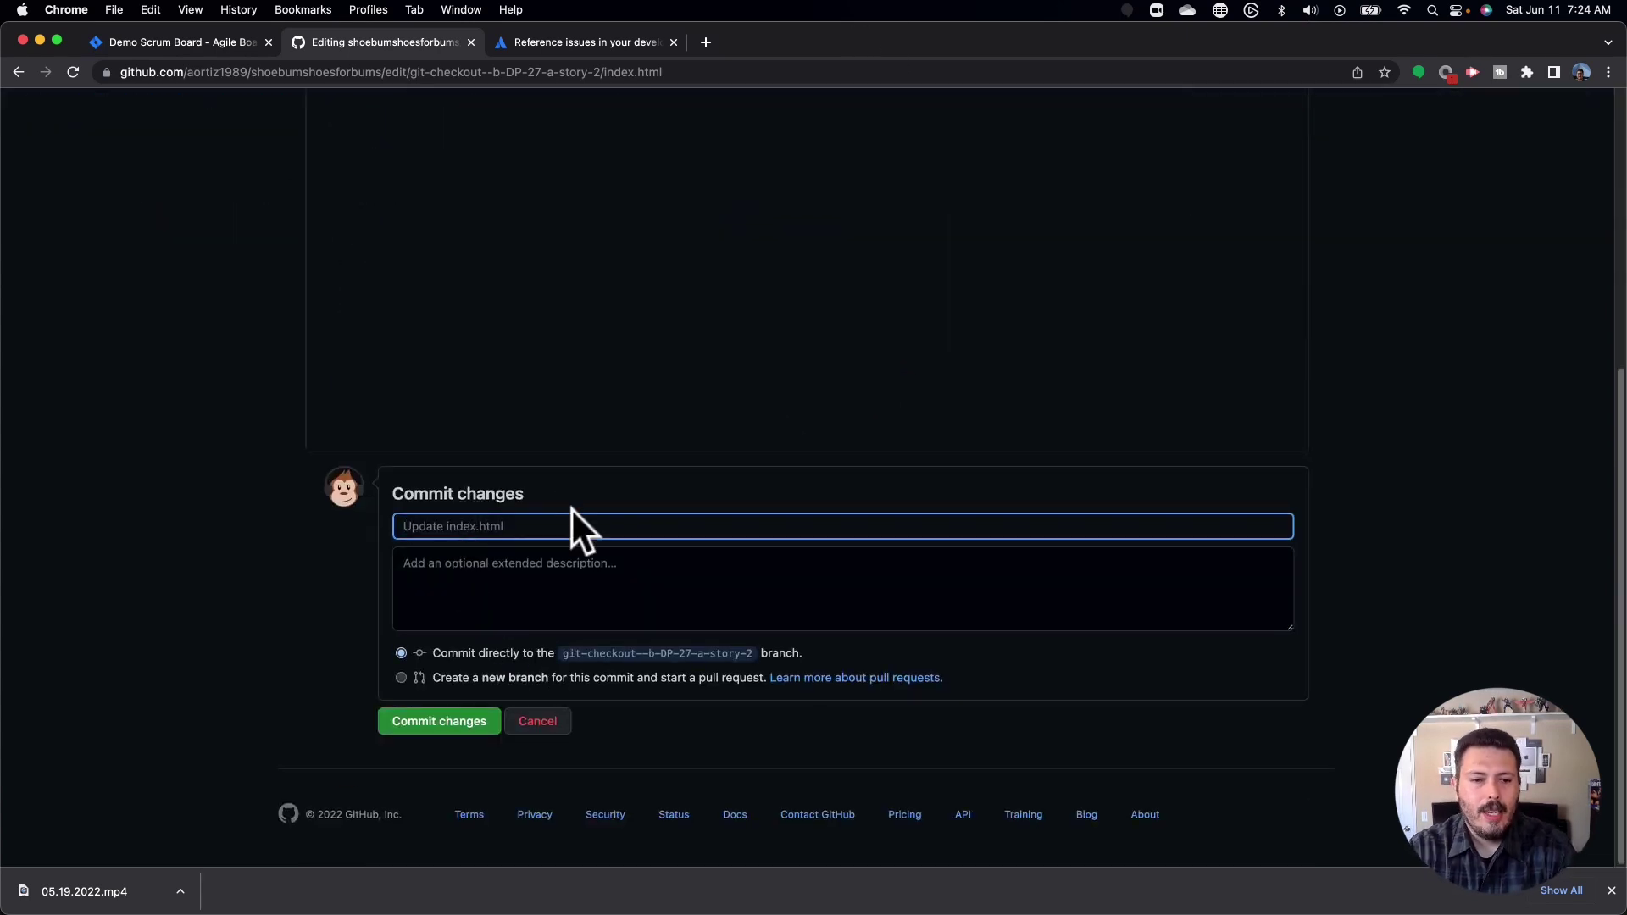
pyautogui.write('Added ')
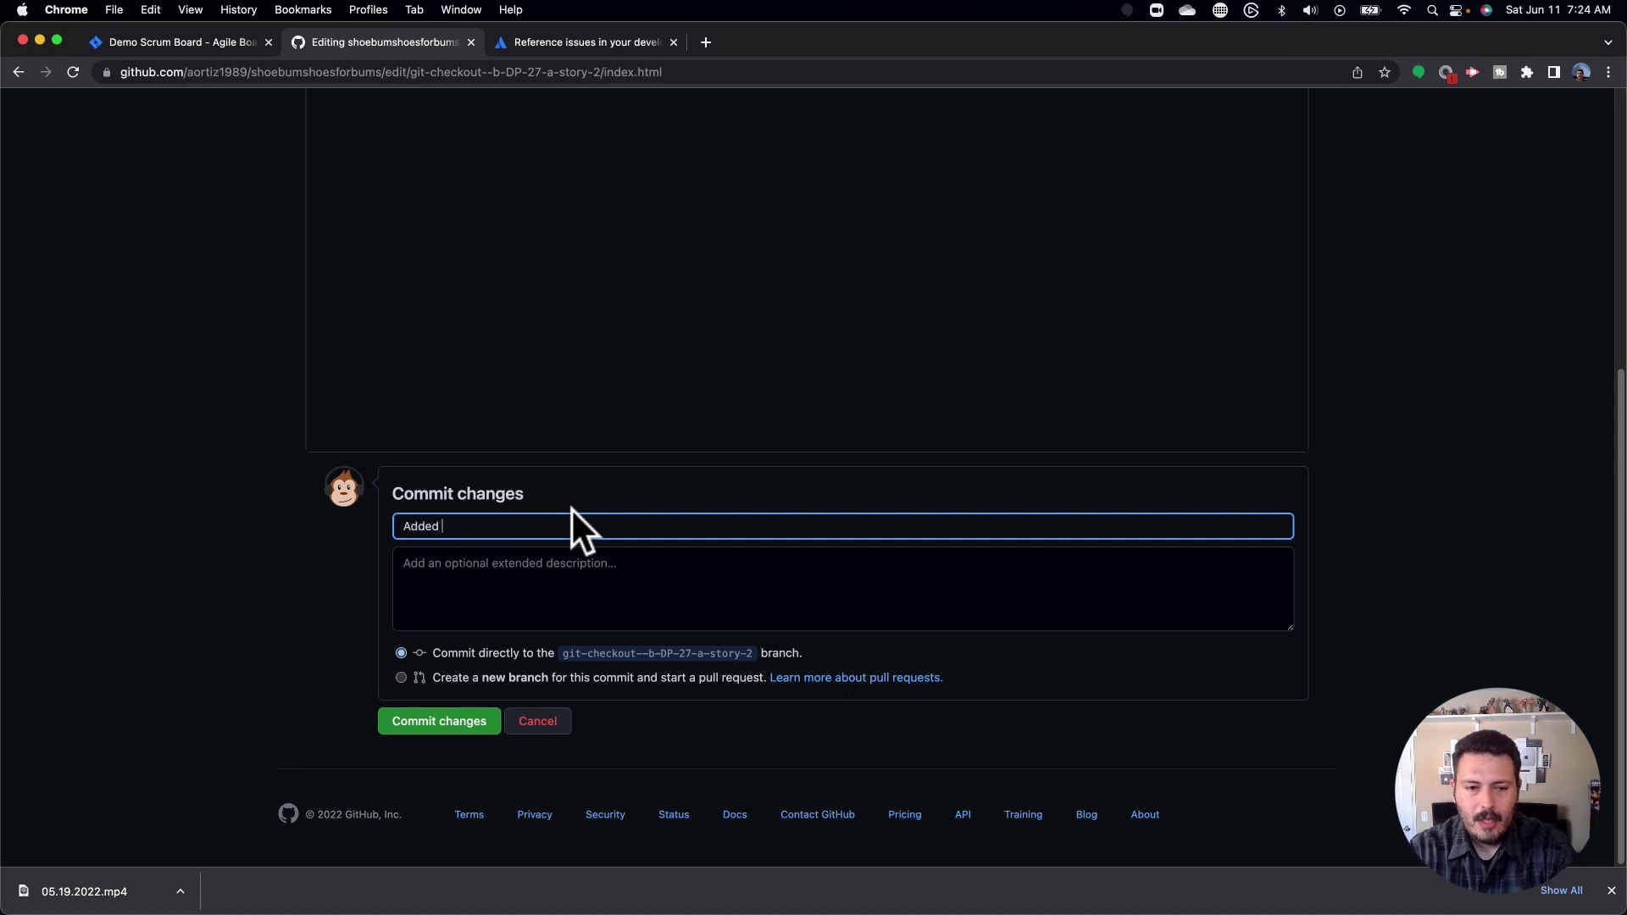
pyautogui.write('code for future body')
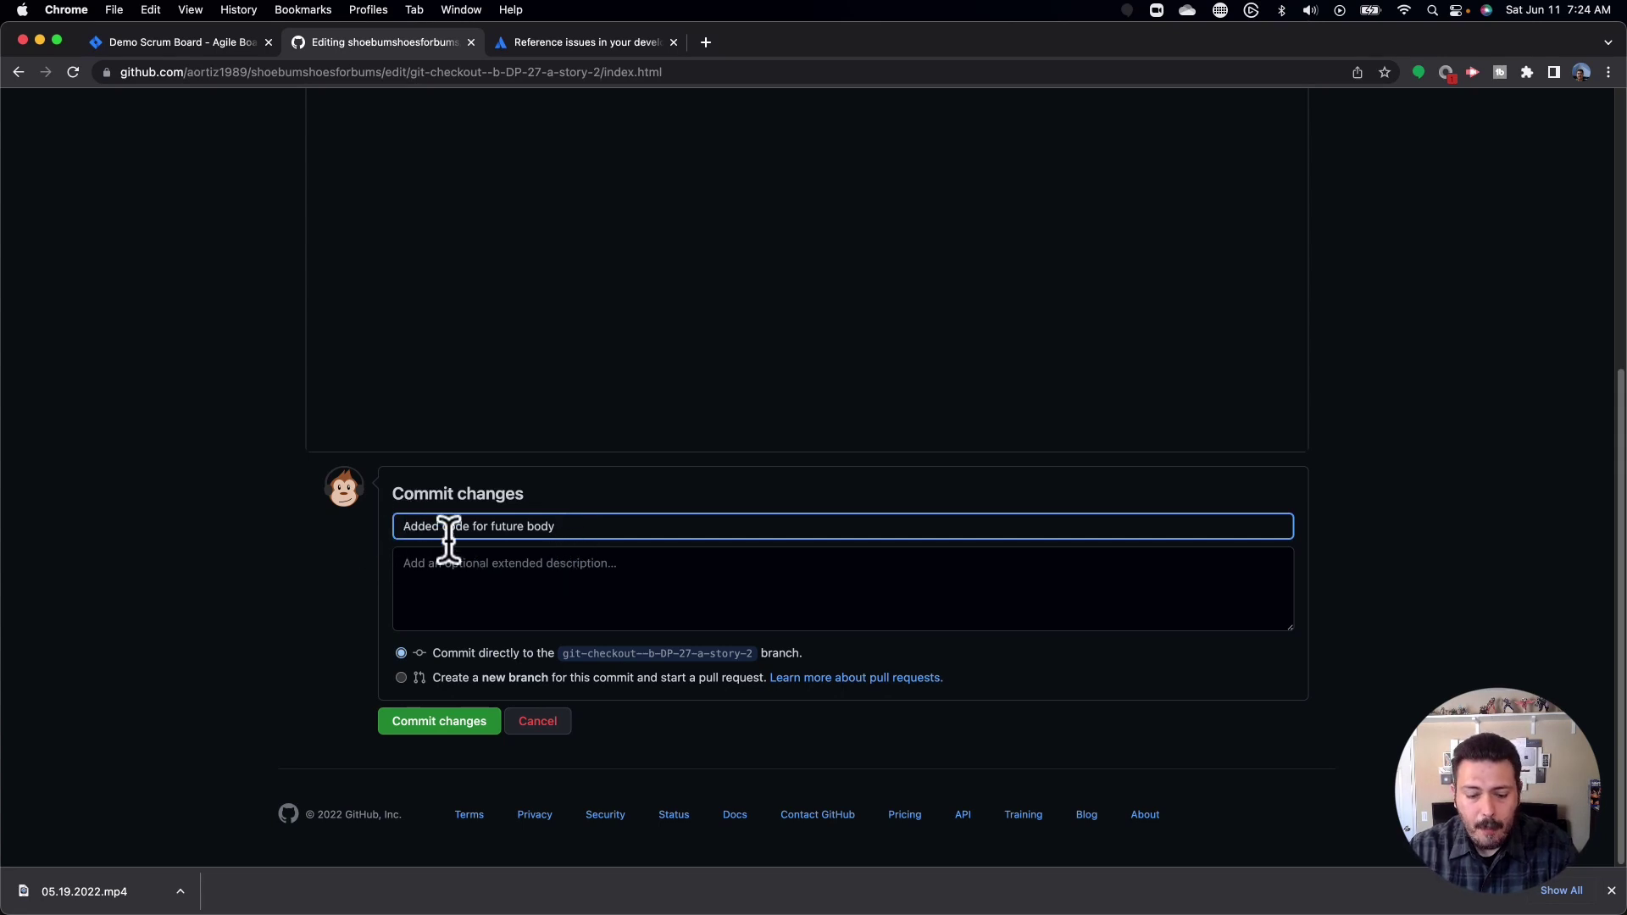
pyautogui.write('DP-27')
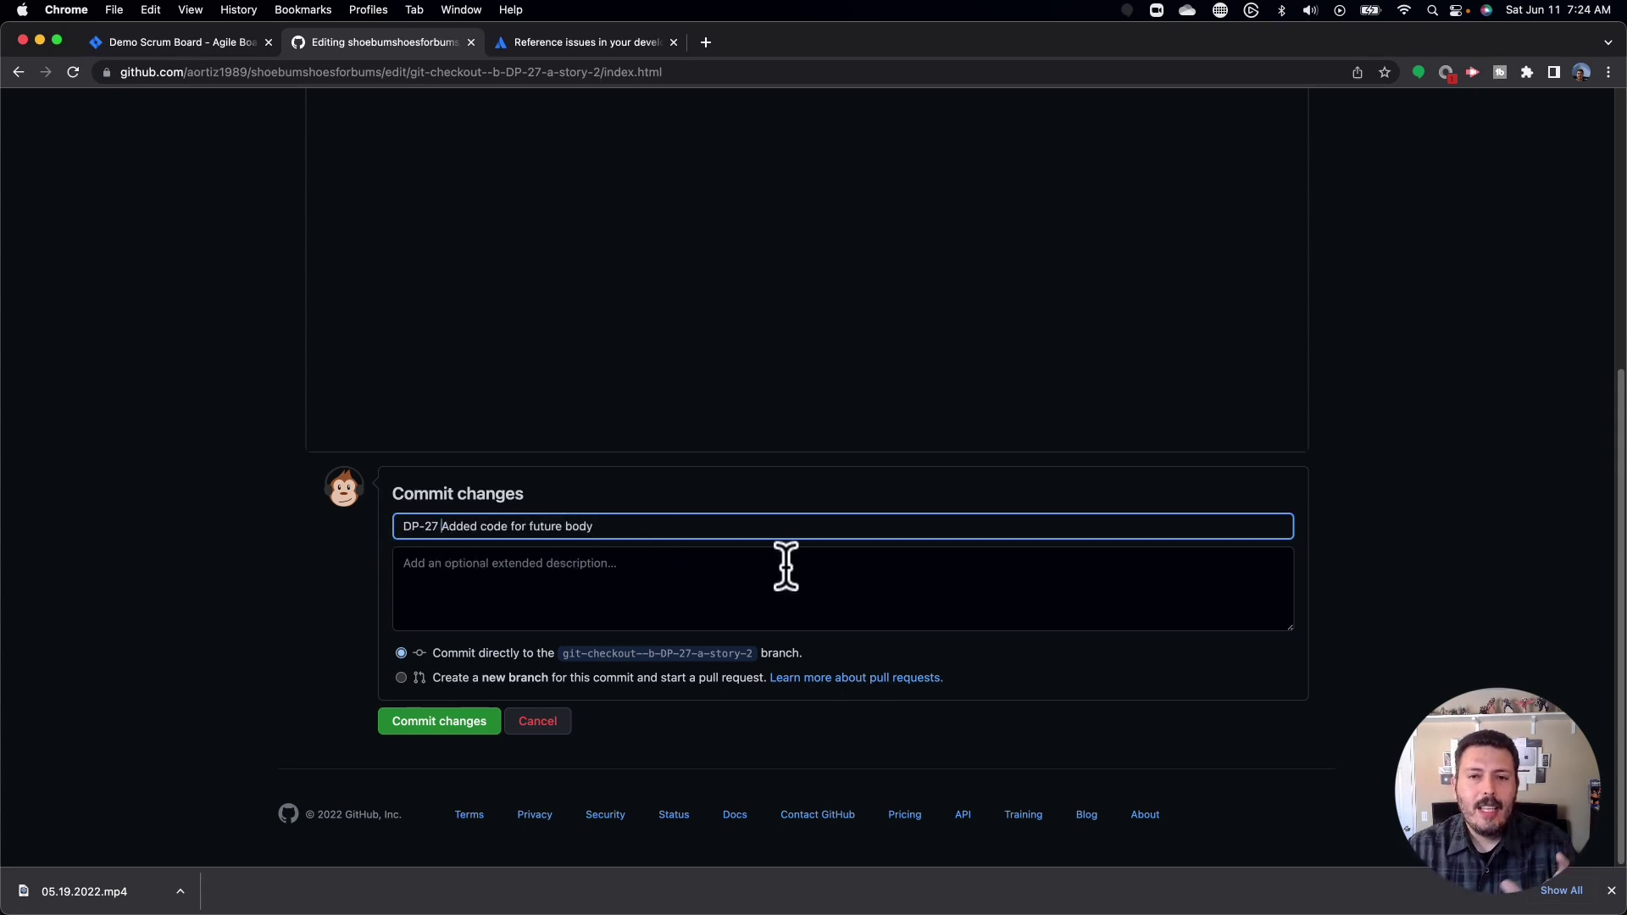
# Step: Commit the change in GitHub, then reload Jira so DP-27 lists 1 branch and 1 commit
pyautogui.click(415, 725)
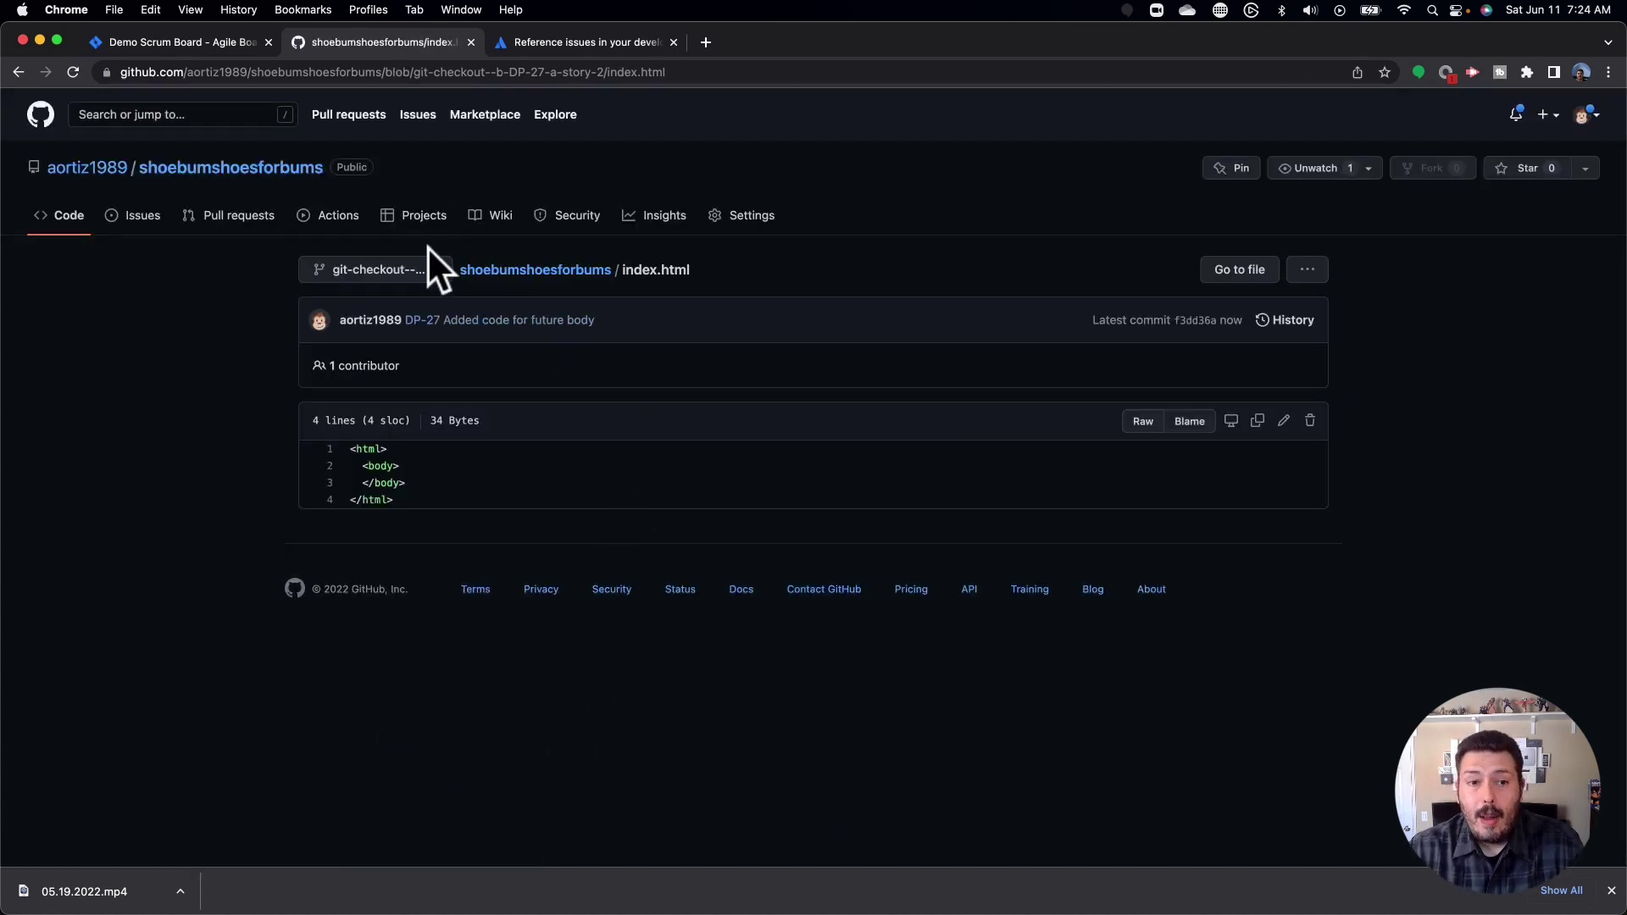
pyautogui.click(189, 44)
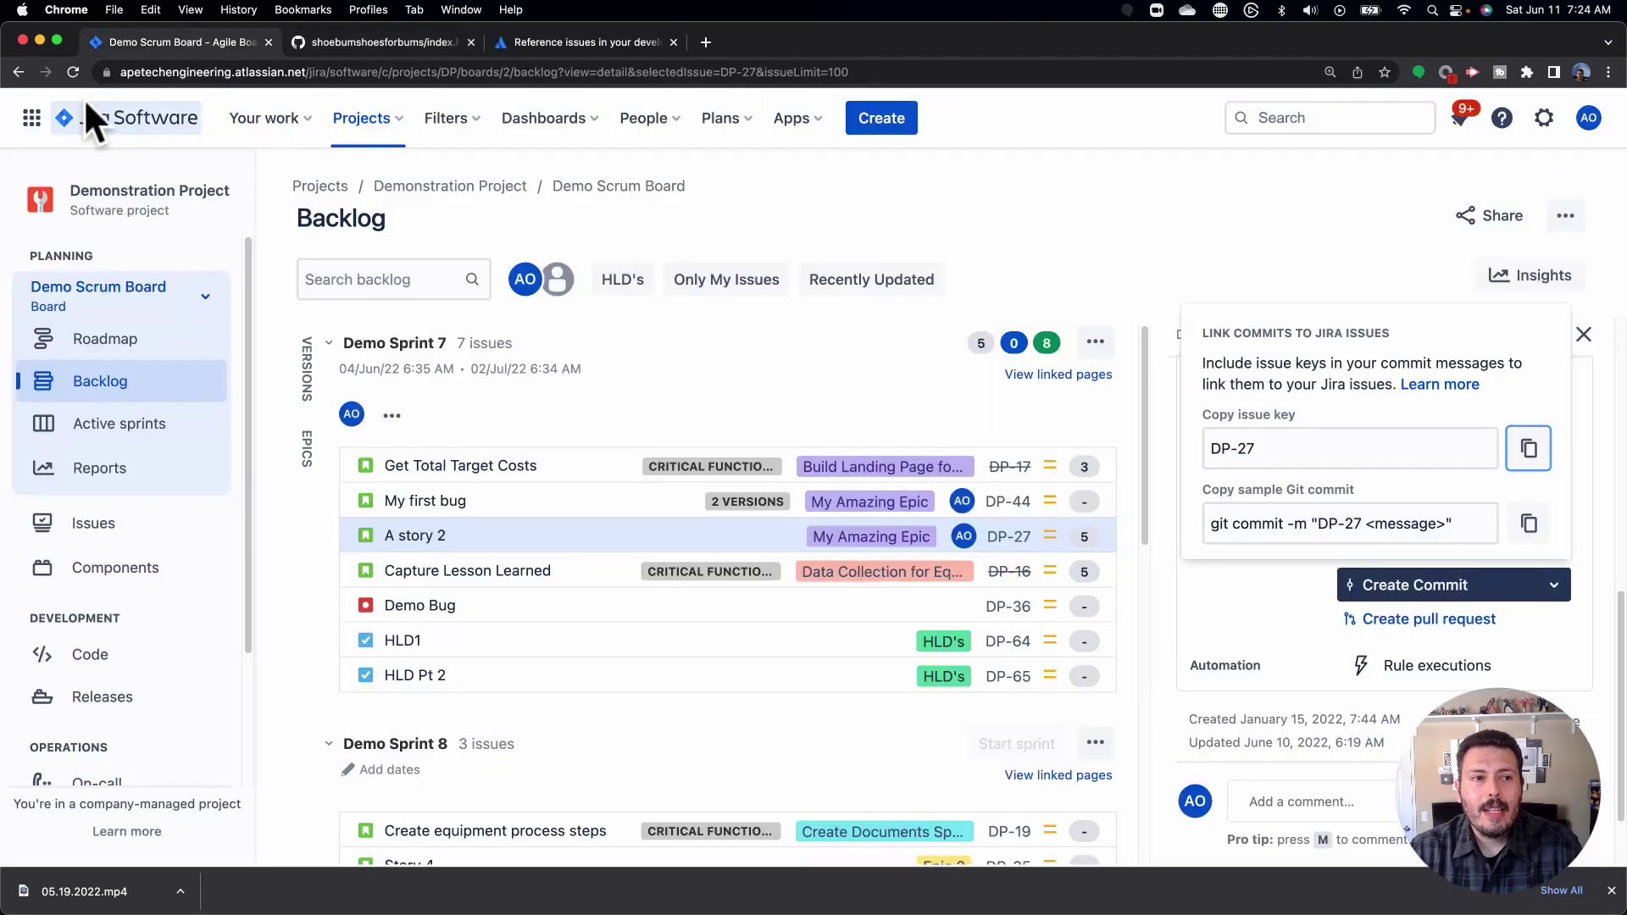
pyautogui.click(73, 68)
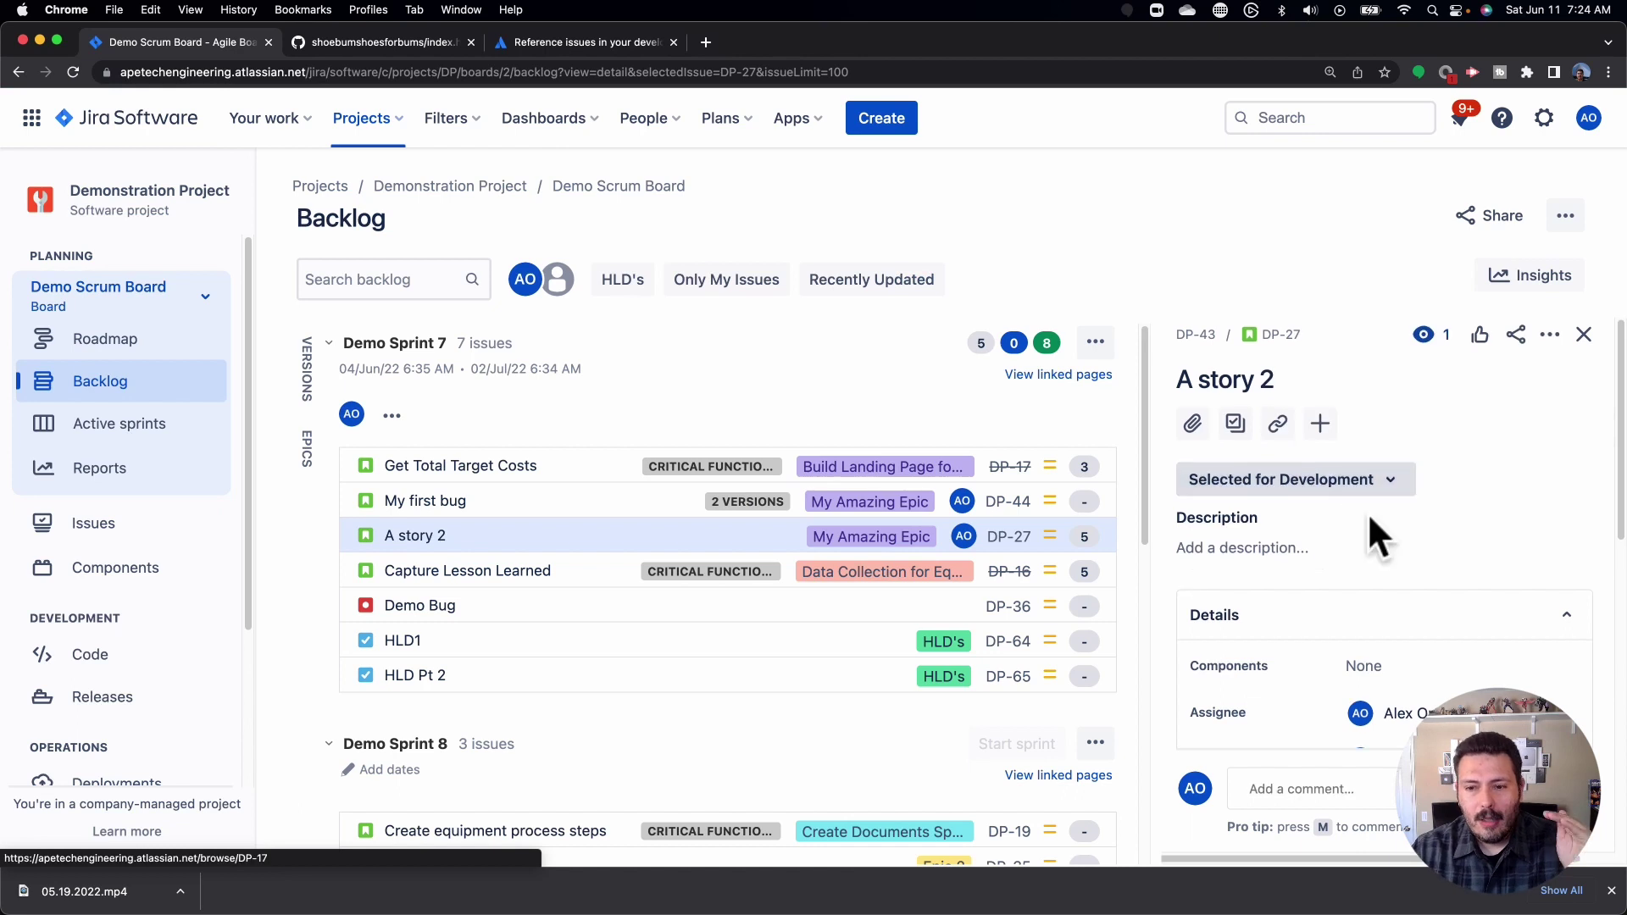
pyautogui.scroll(-5, 1371, 526)
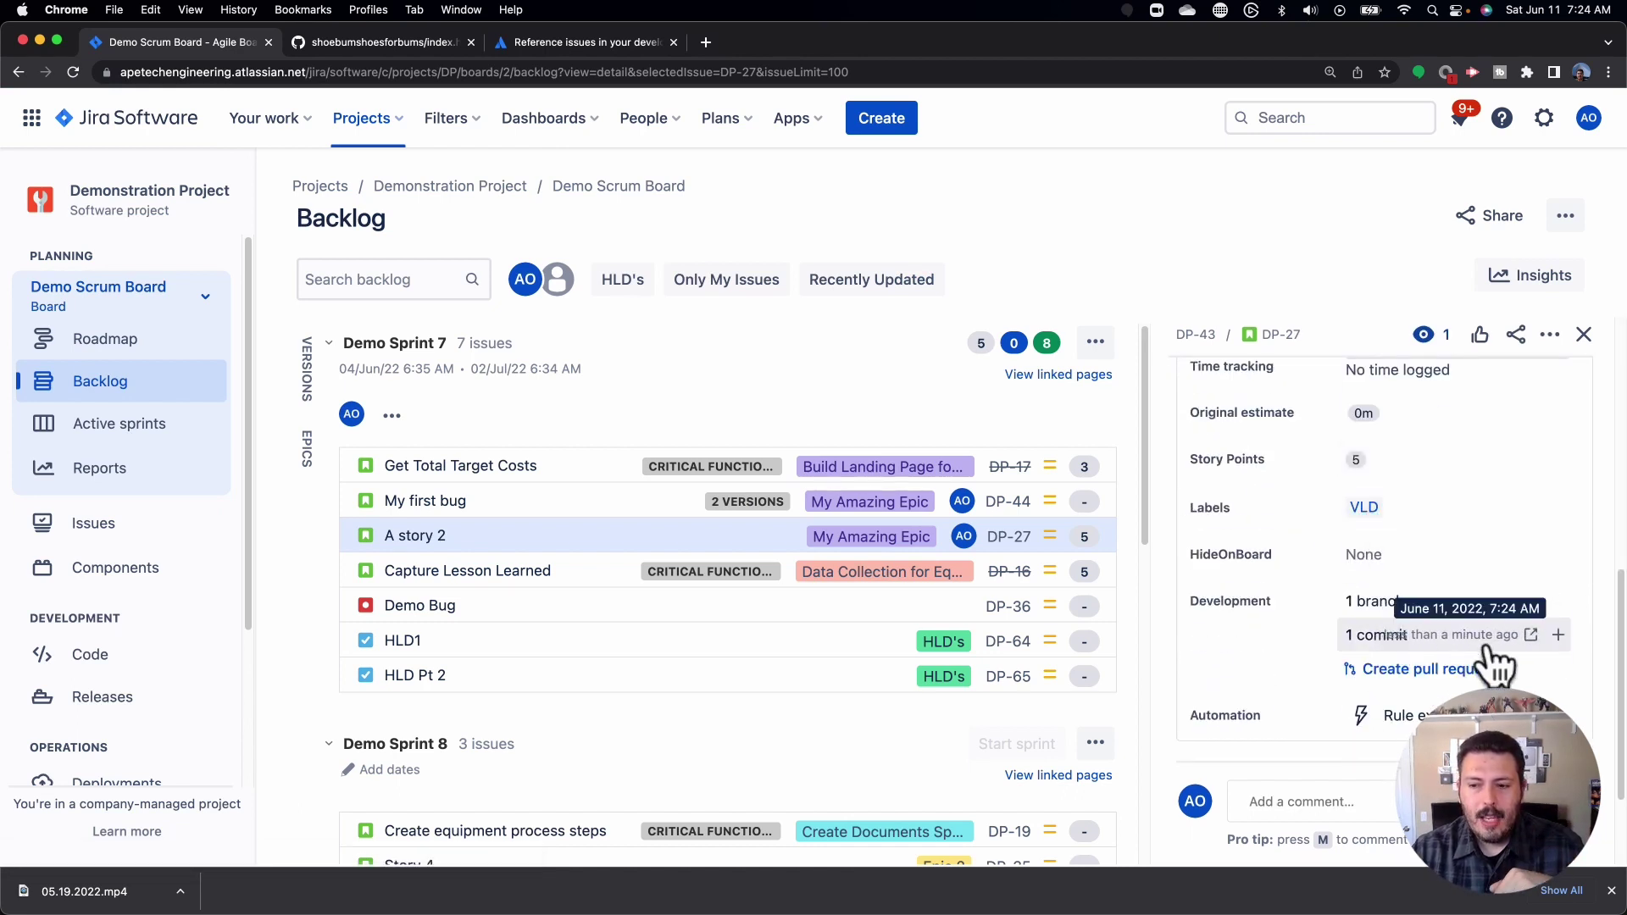
# Step: Open DP-27's commit f3dd36 details, view its changed index.html (+2 -0) and commit in GitHub
pyautogui.click(1389, 653)
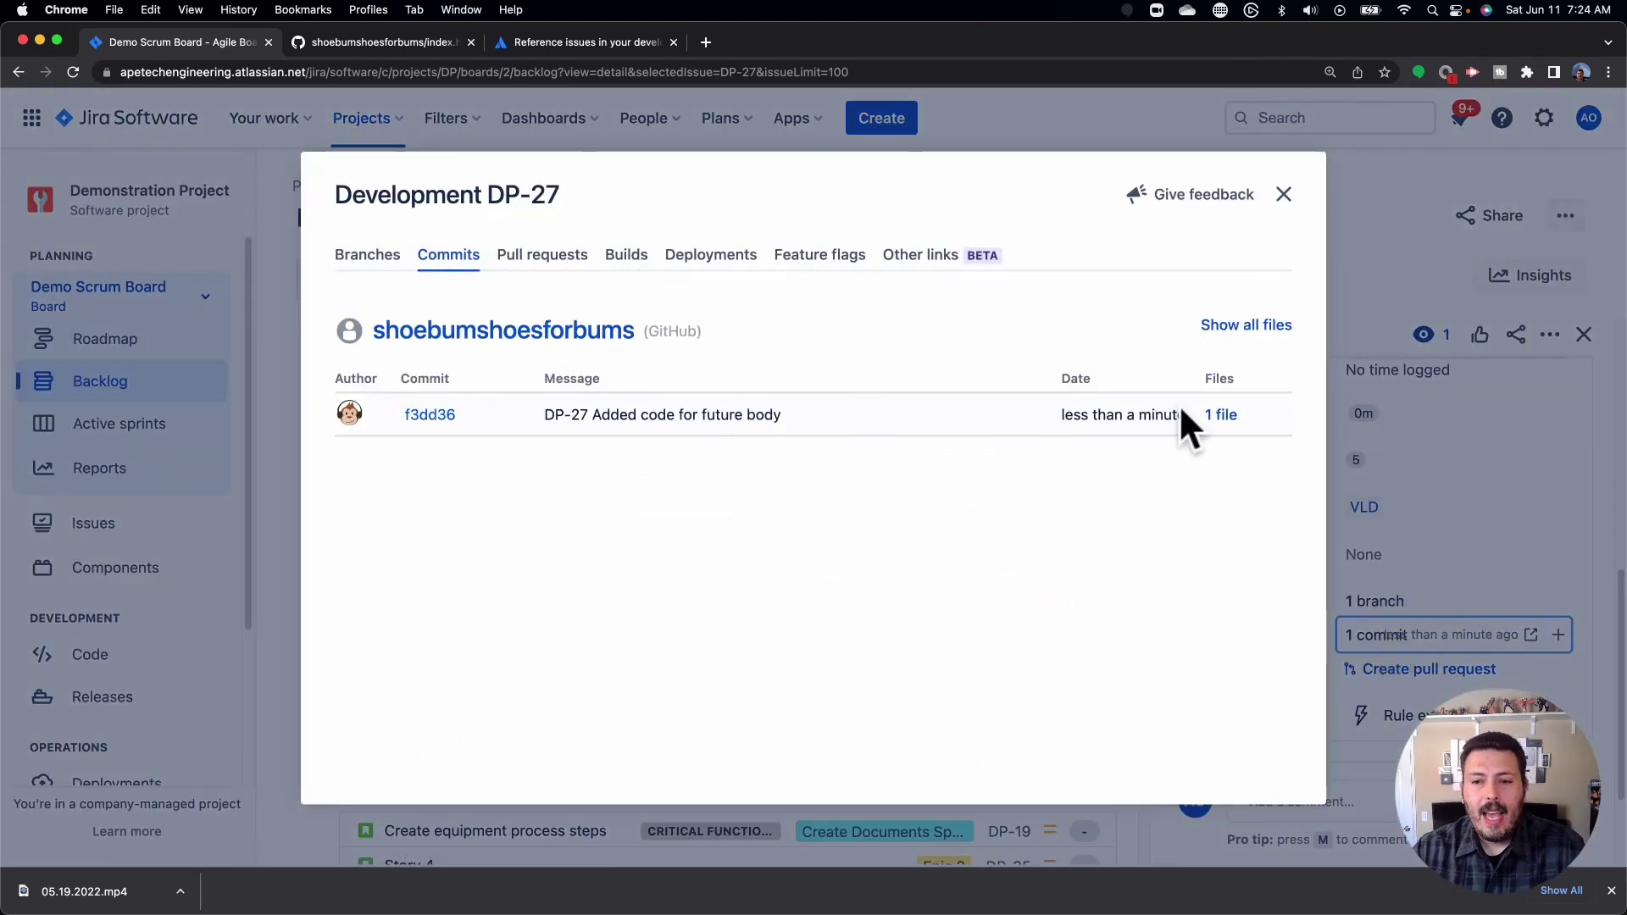
pyautogui.click(1220, 415)
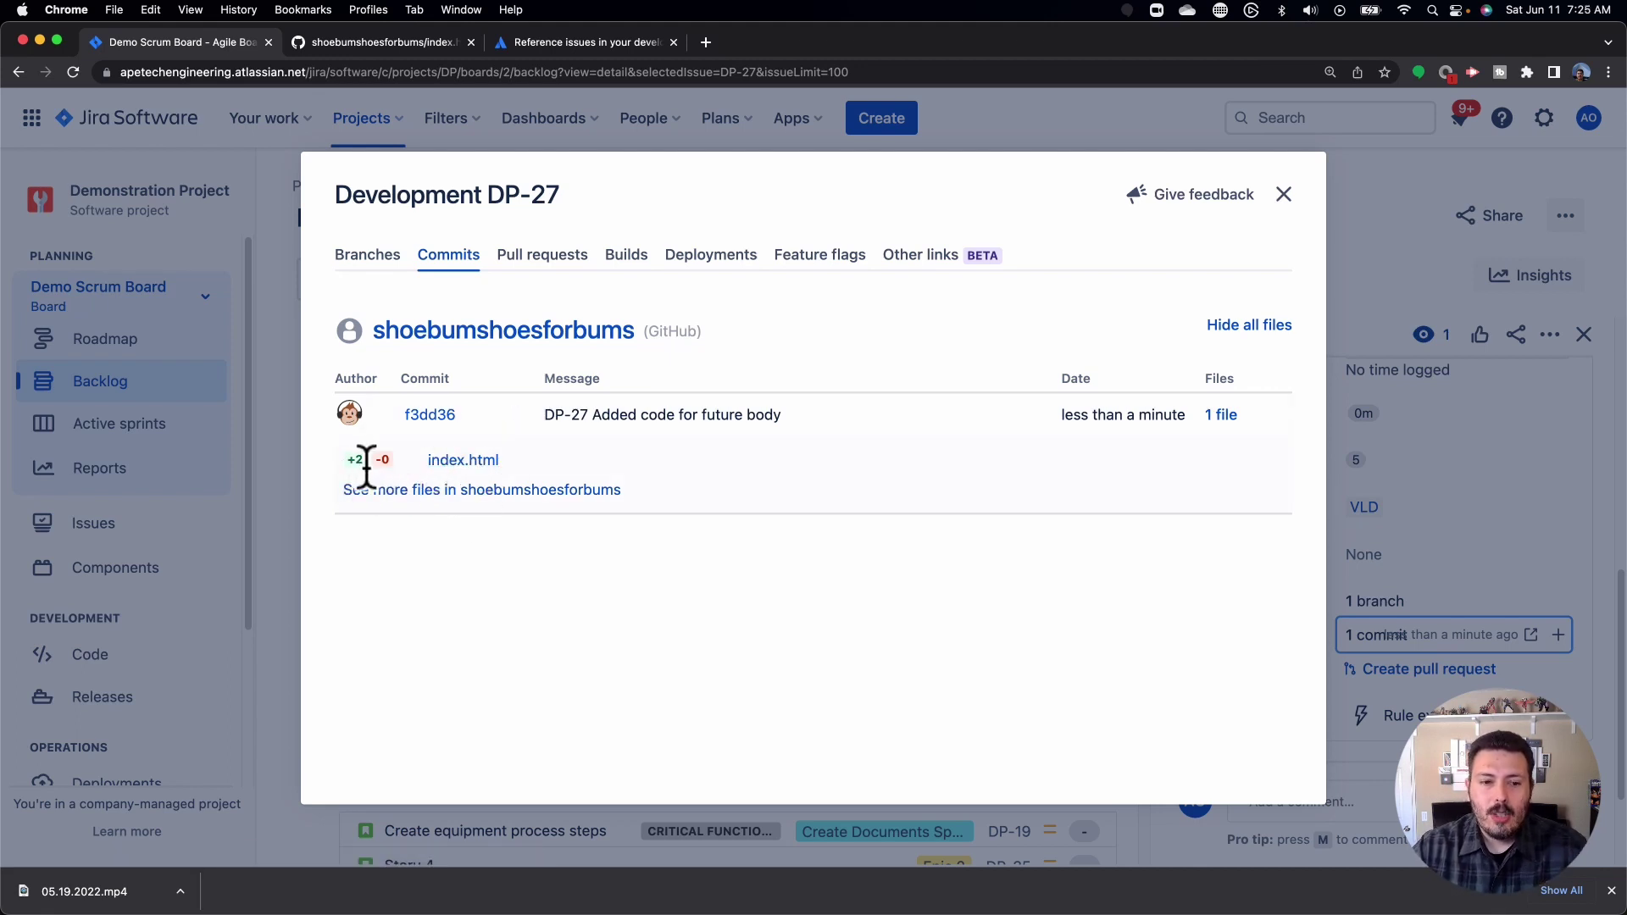
pyautogui.click(457, 460)
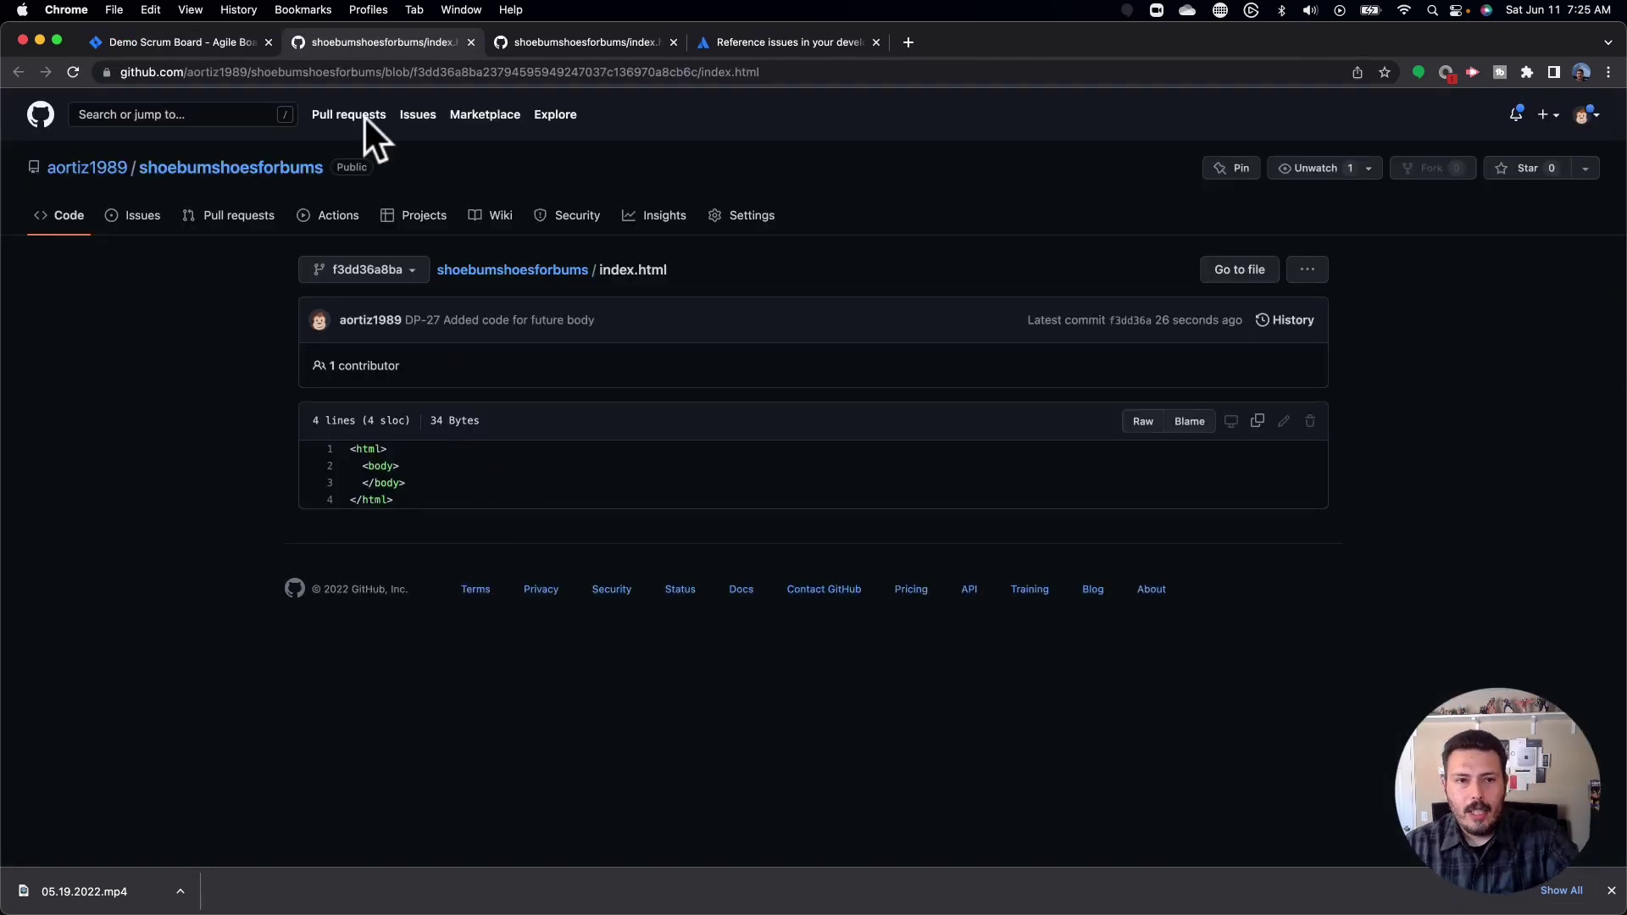
pyautogui.click(470, 41)
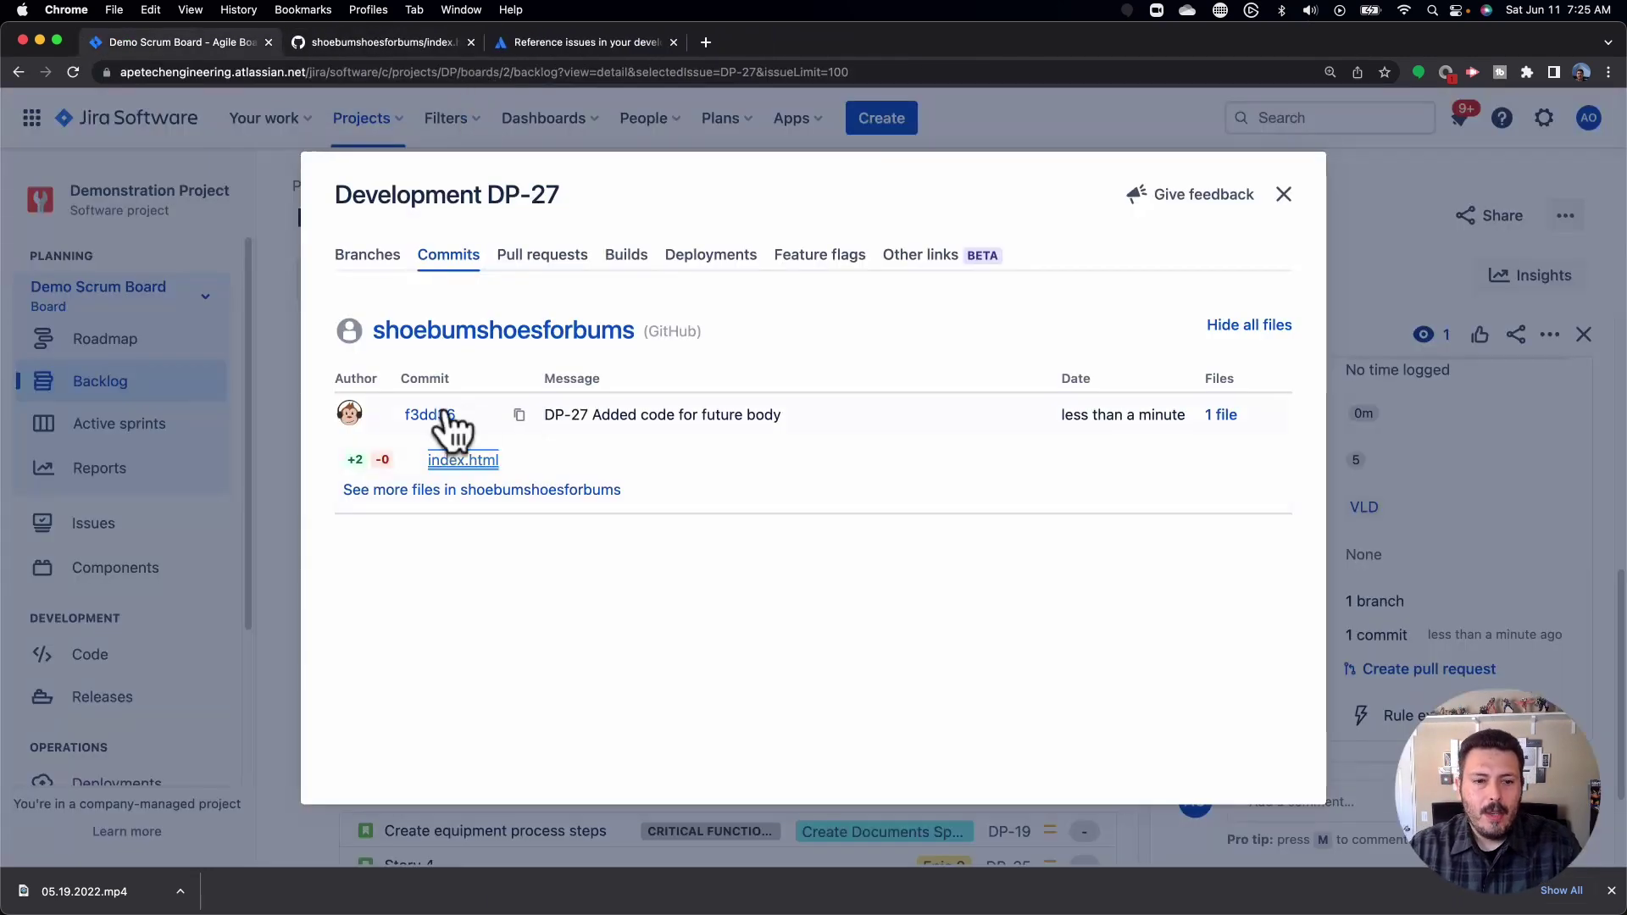
pyautogui.click(423, 417)
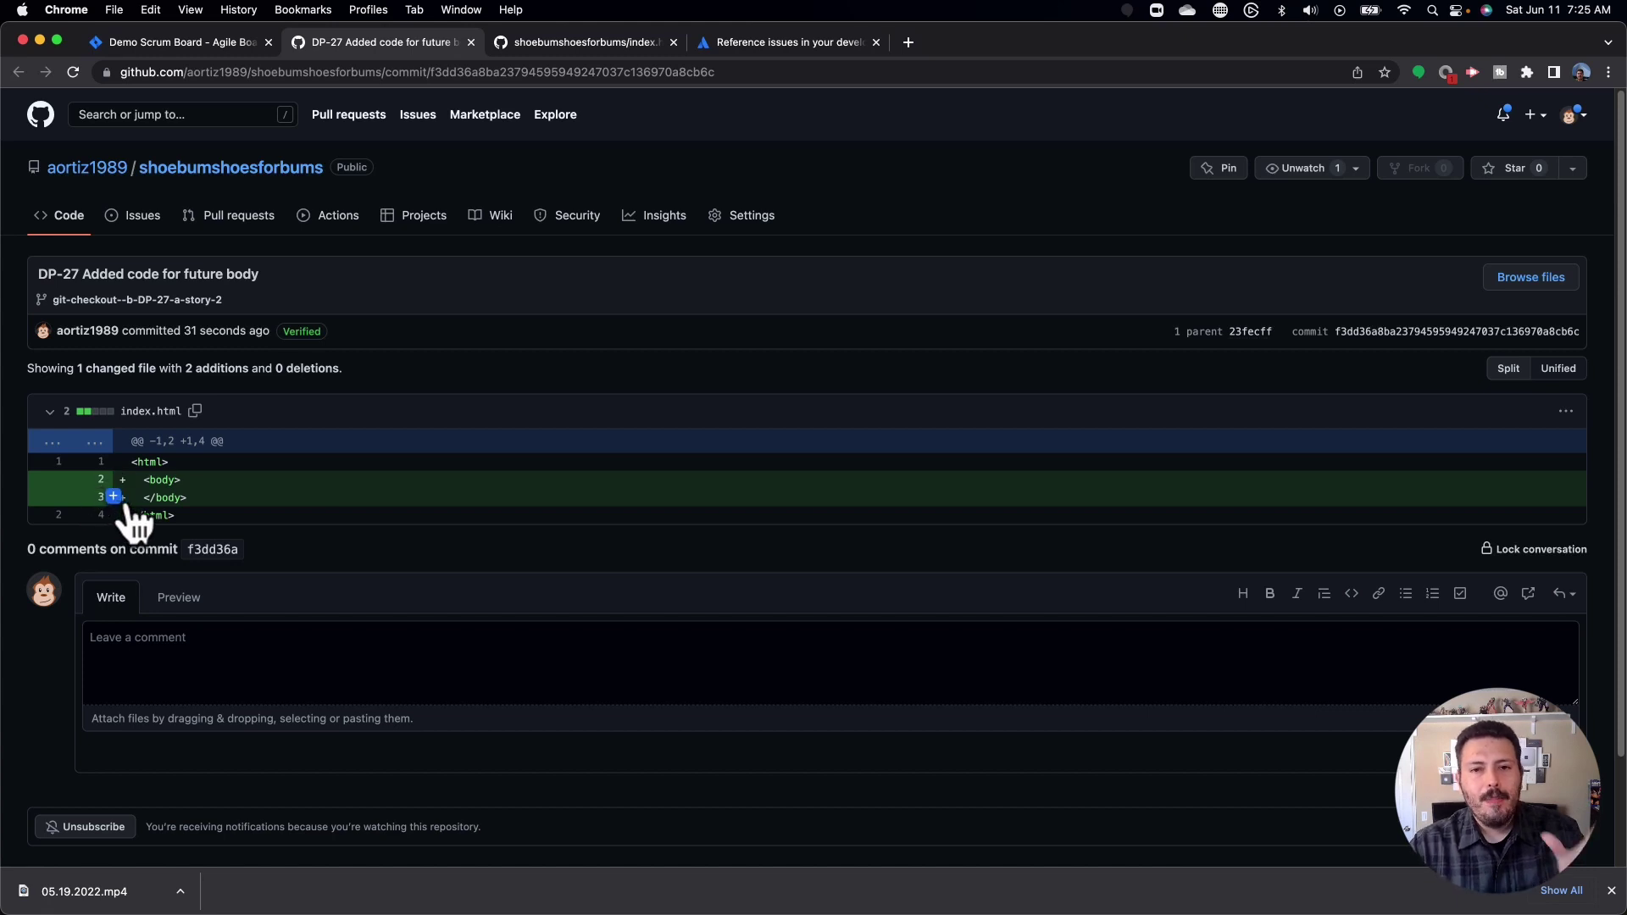
pyautogui.click(470, 40)
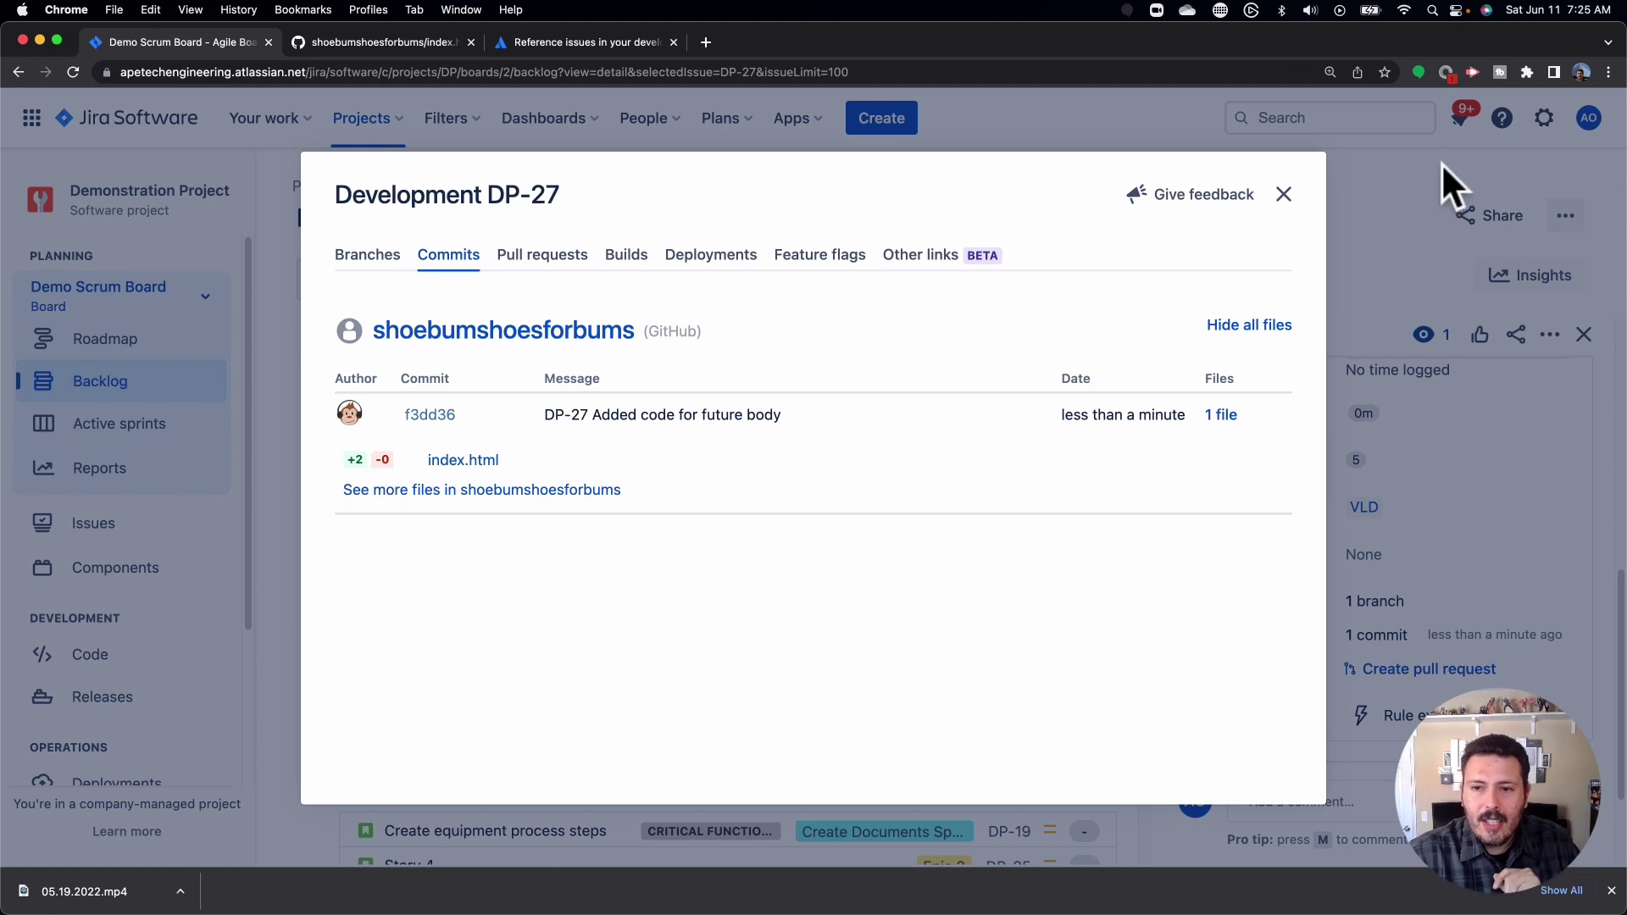
# Step: From the Branches tab, create a pull request for git-checkout--b-DP-27-a-story-2 into master
pyautogui.click(536, 259)
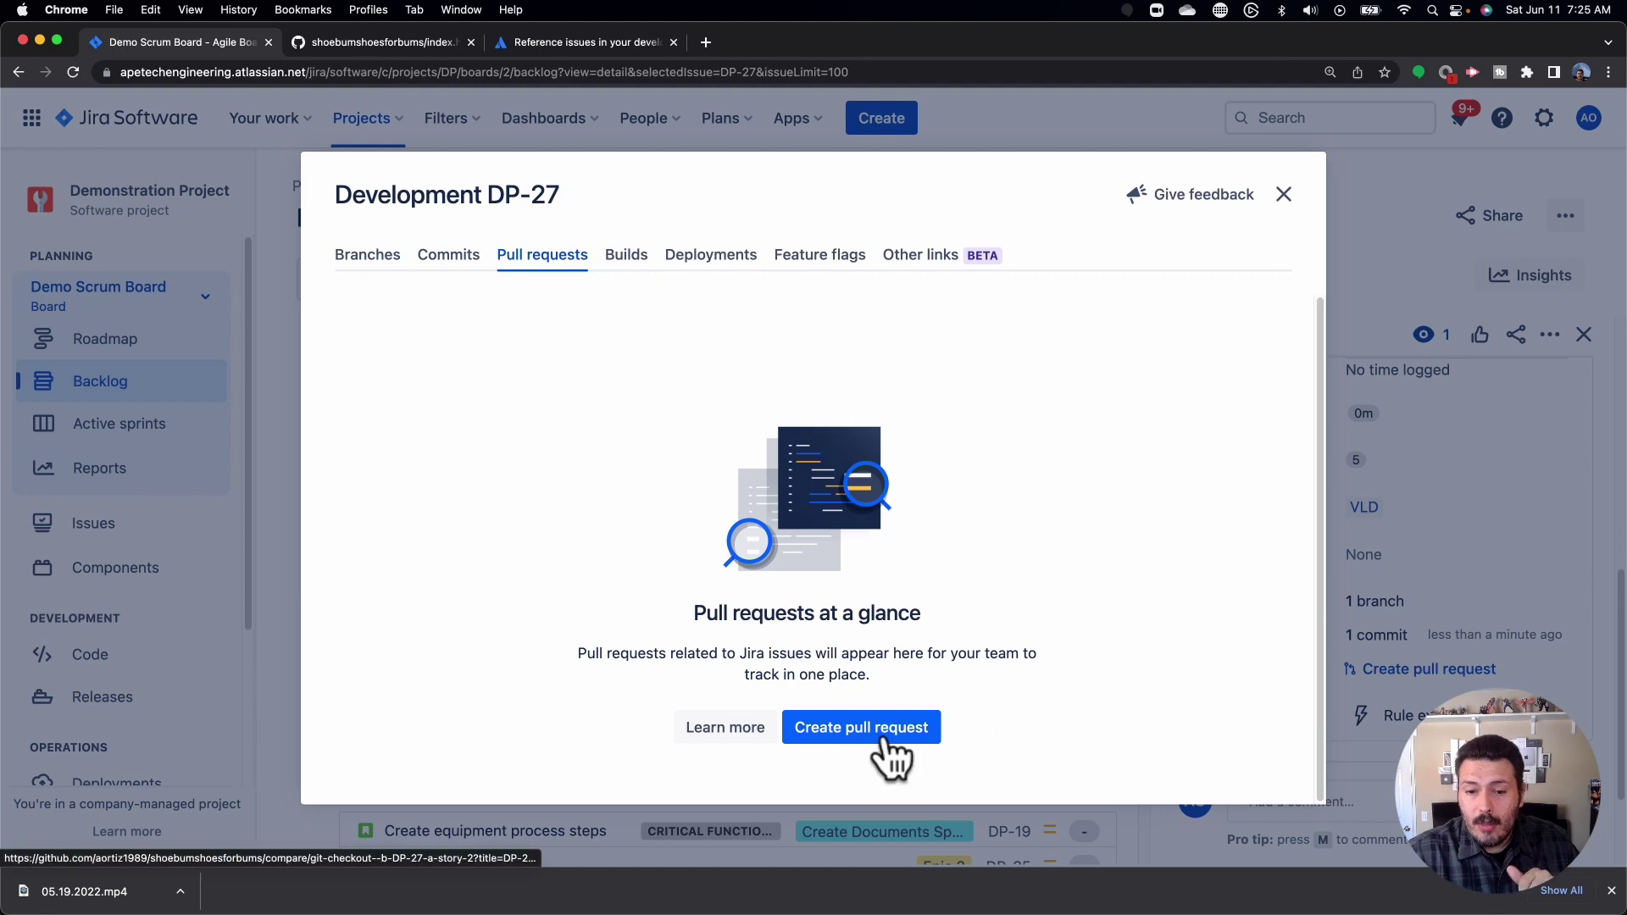
pyautogui.click(368, 258)
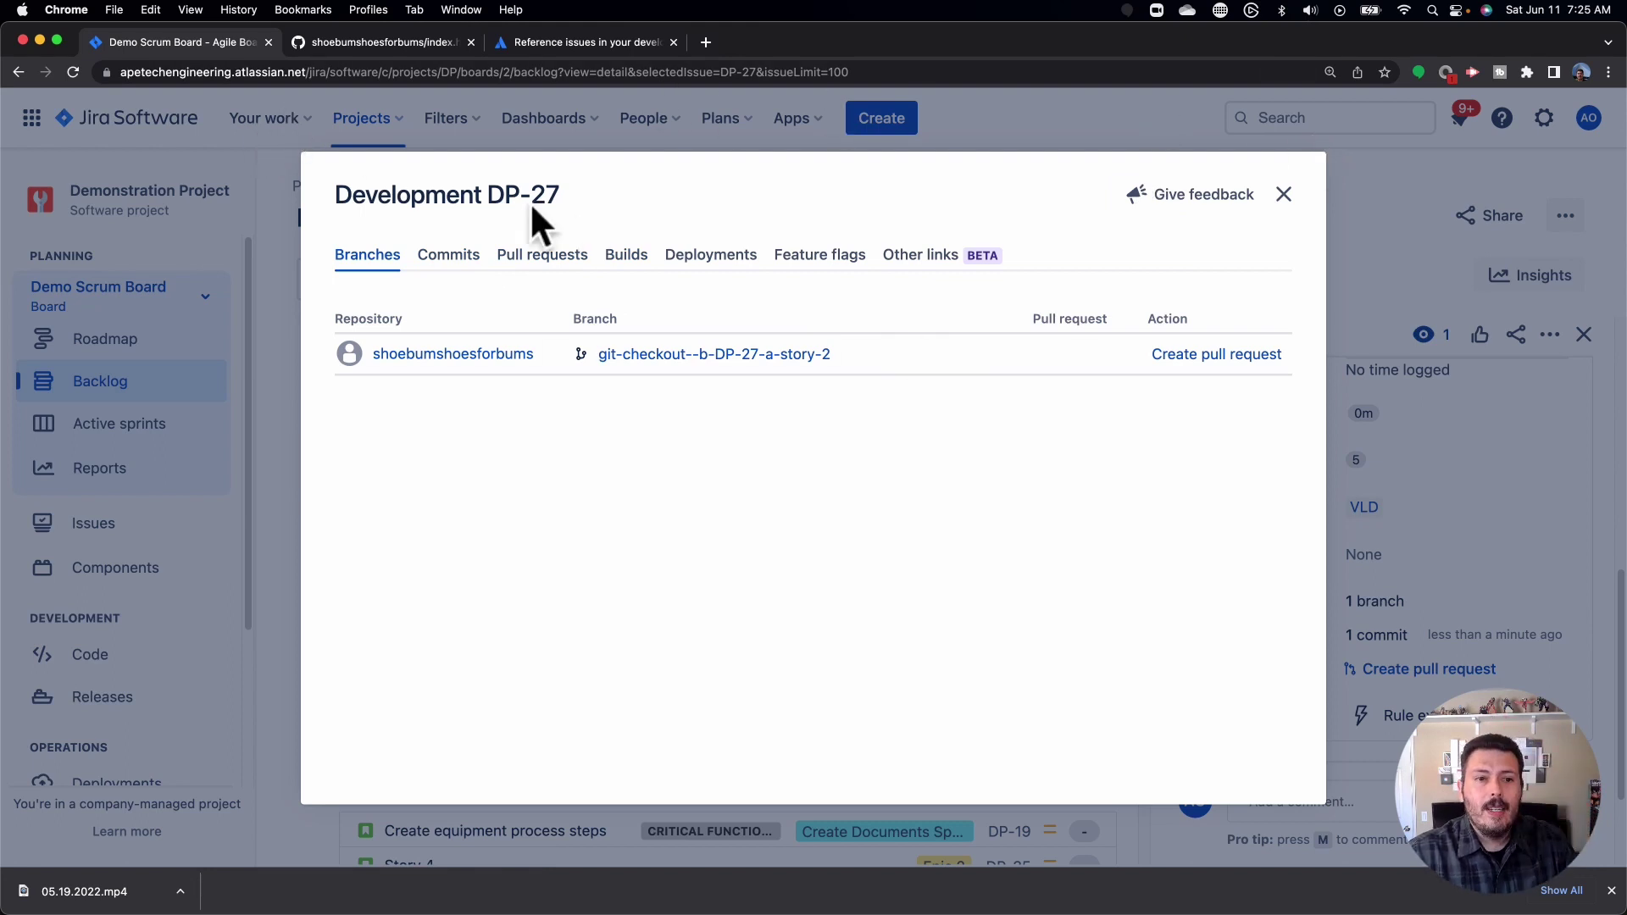
pyautogui.click(1256, 356)
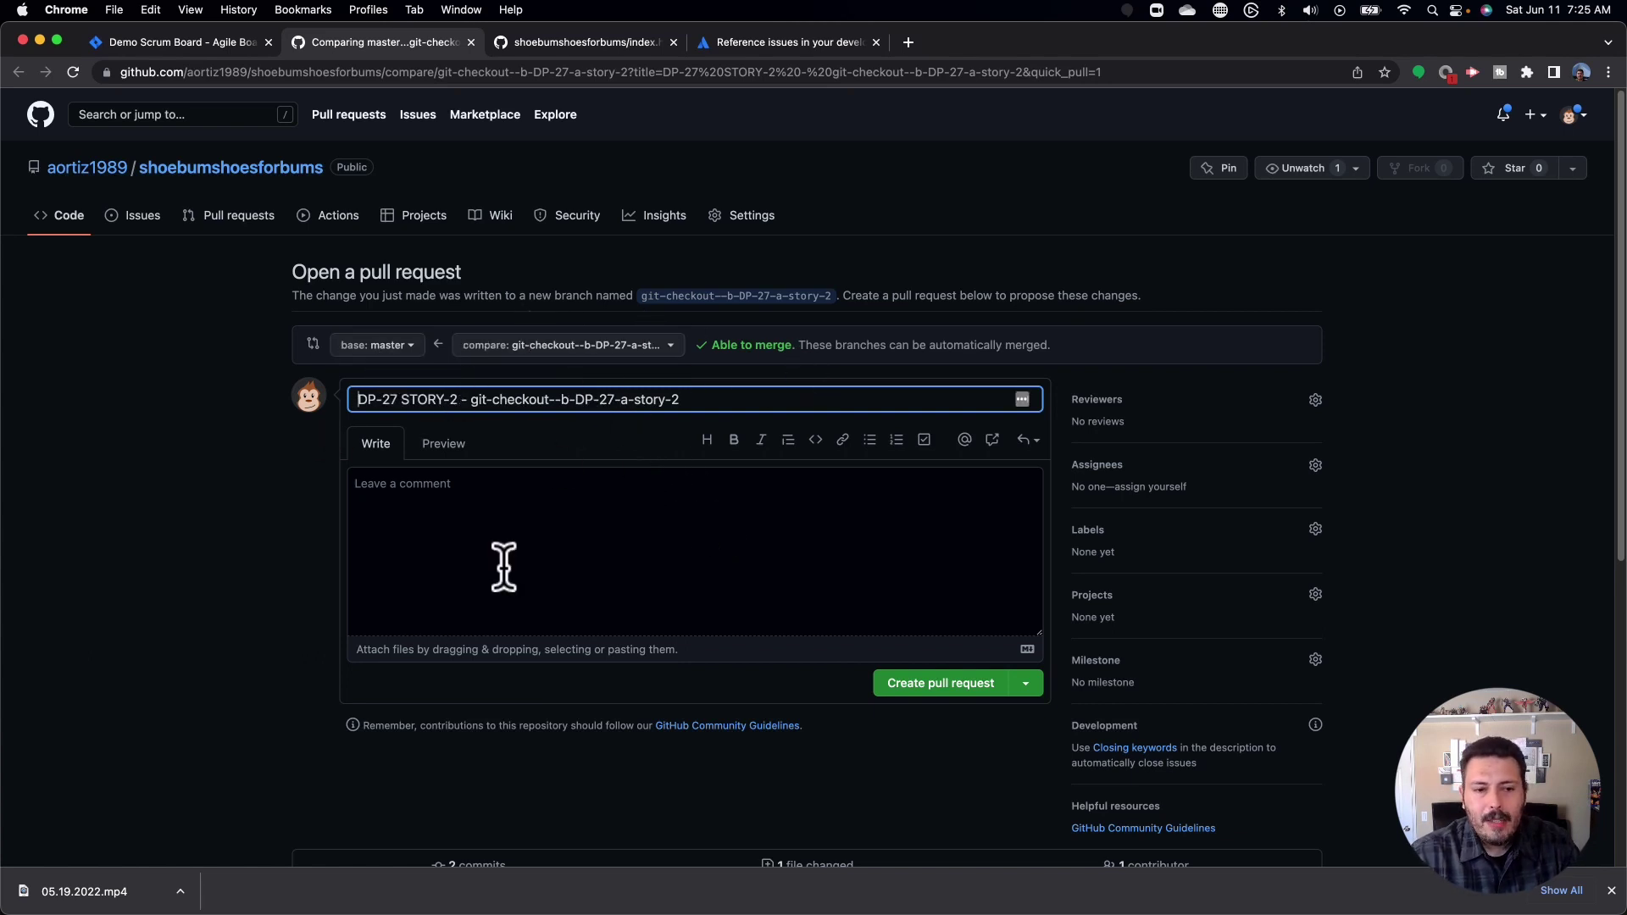
# Step: Create pull request #1 for the DP-27 branch, described 'I made this file that I want available.'
pyautogui.click(523, 502)
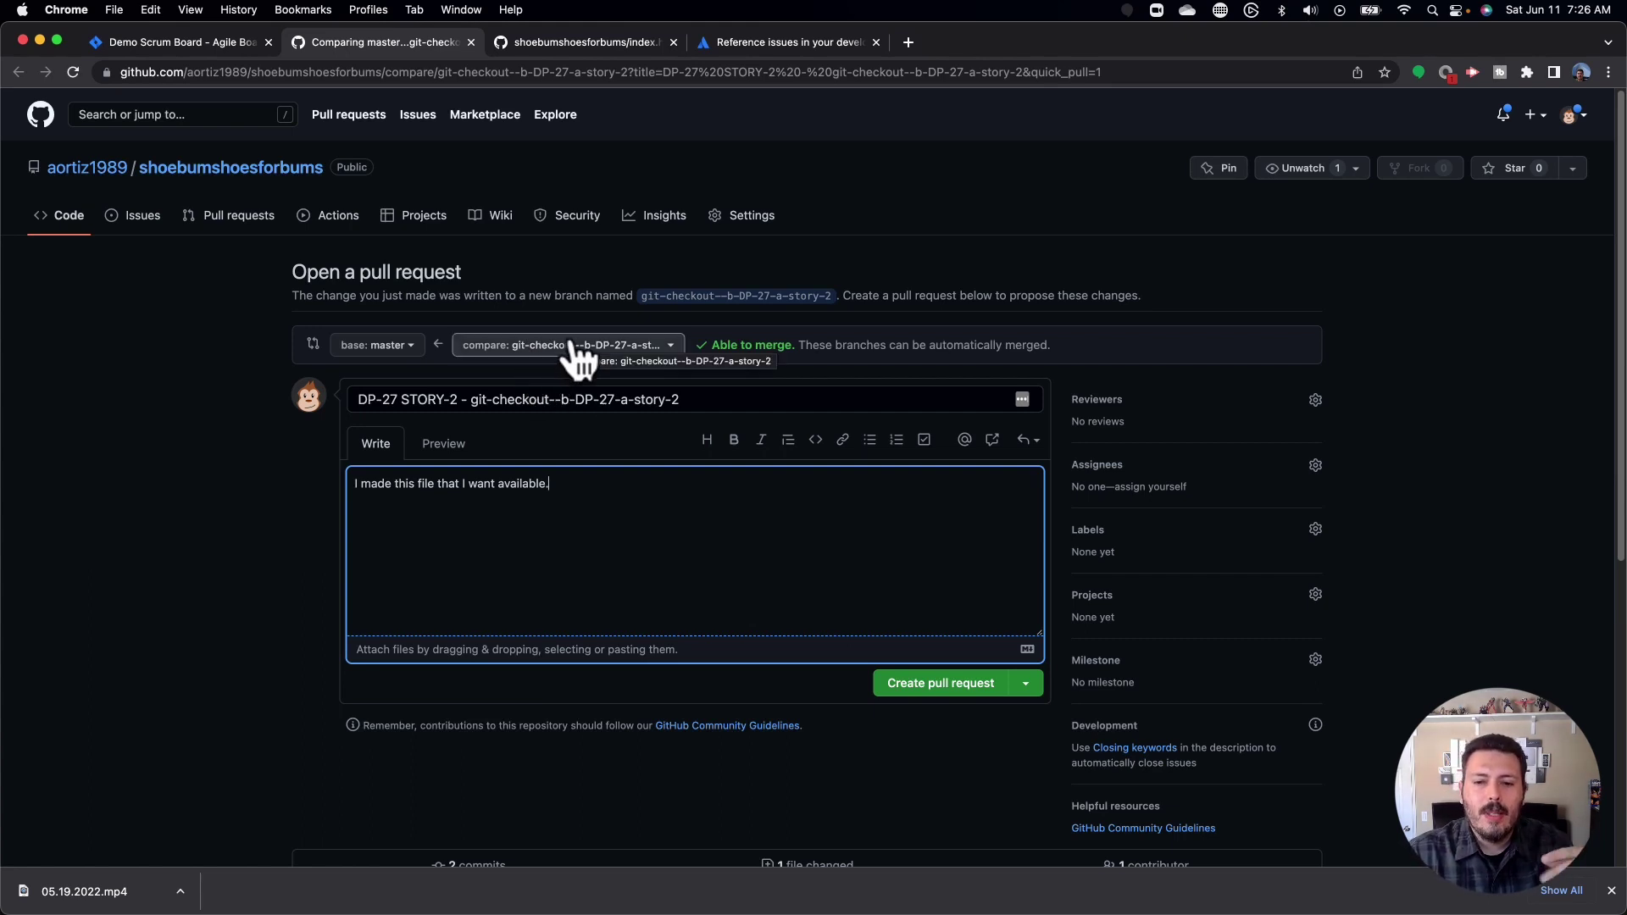
pyautogui.click(949, 684)
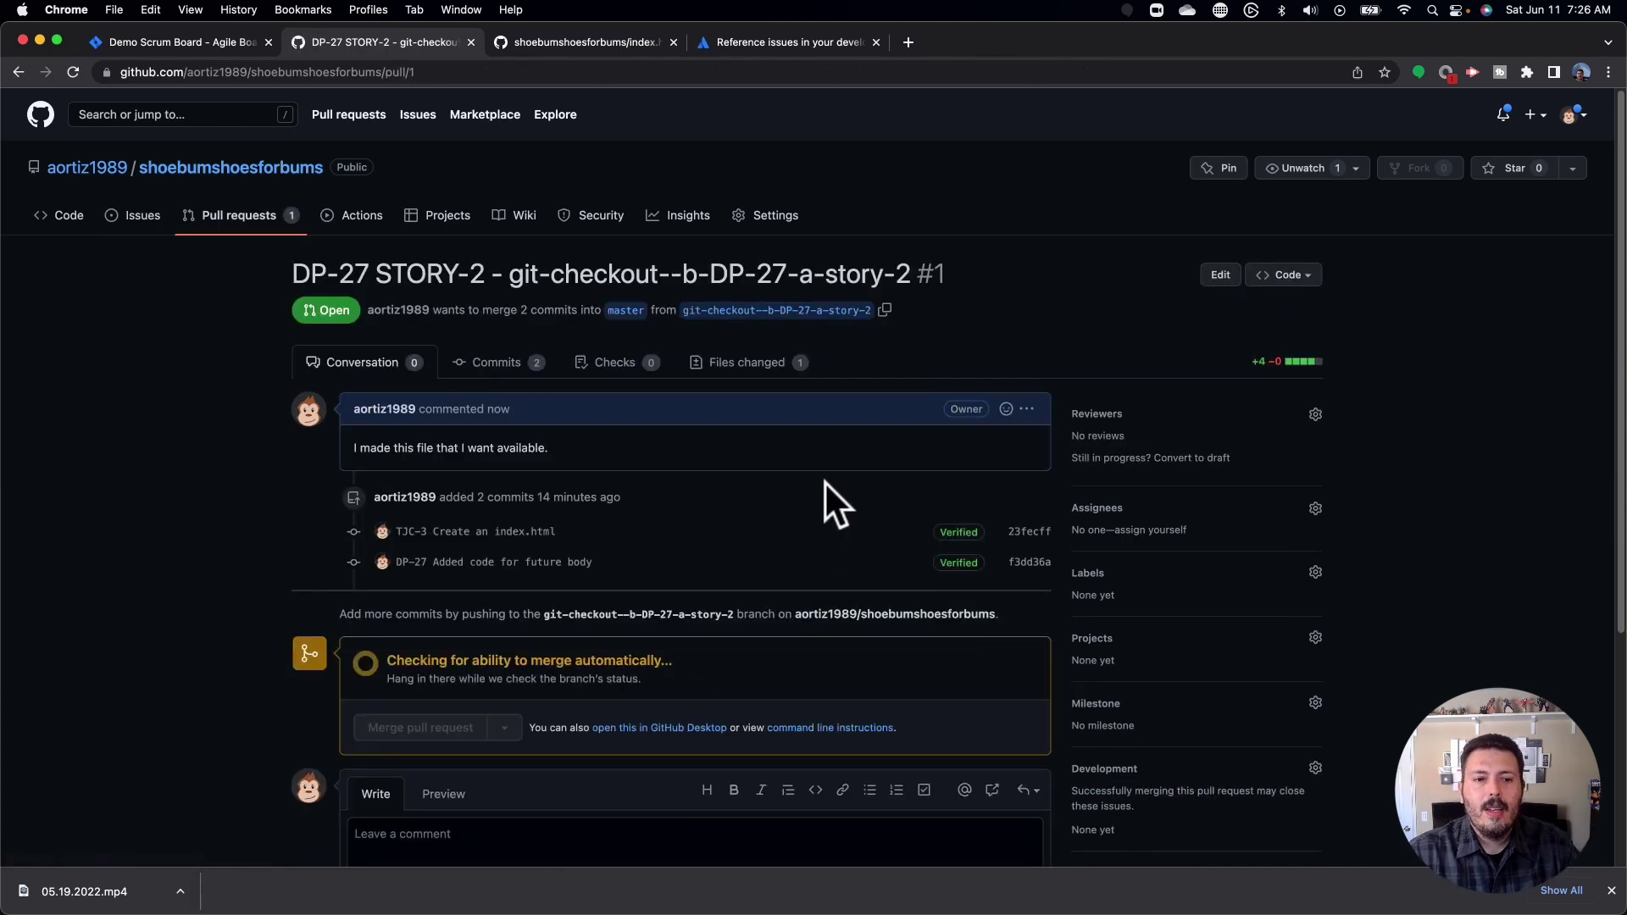
pyautogui.click(179, 41)
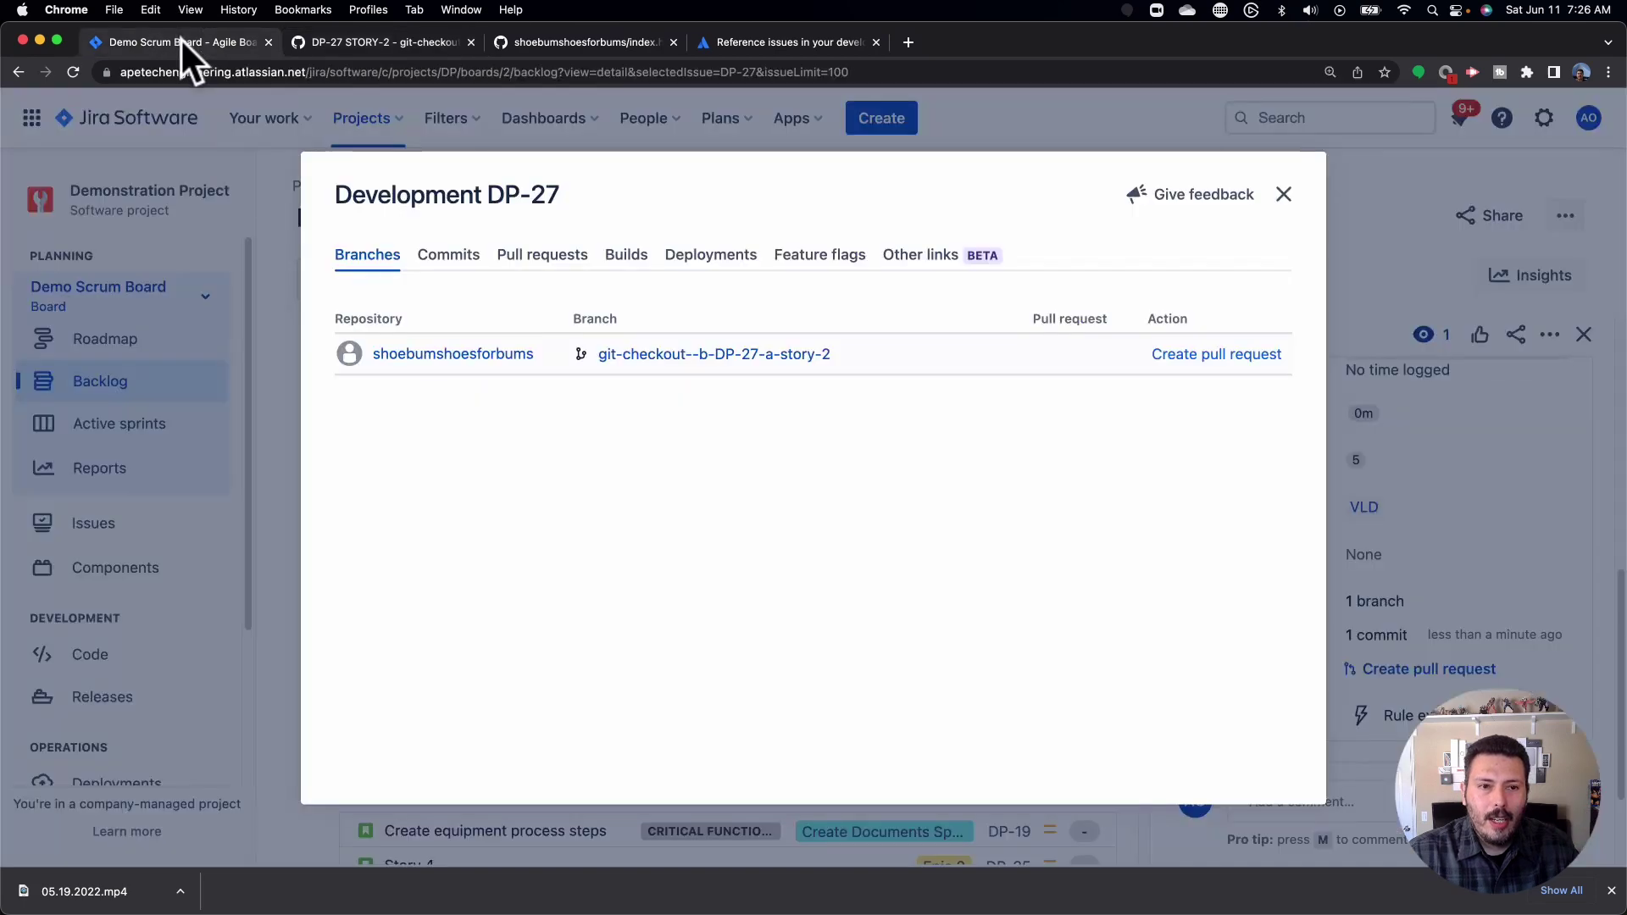
# Step: Refresh Jira and verify DP-27's Development section shows pull request #1 as open
pyautogui.click(73, 71)
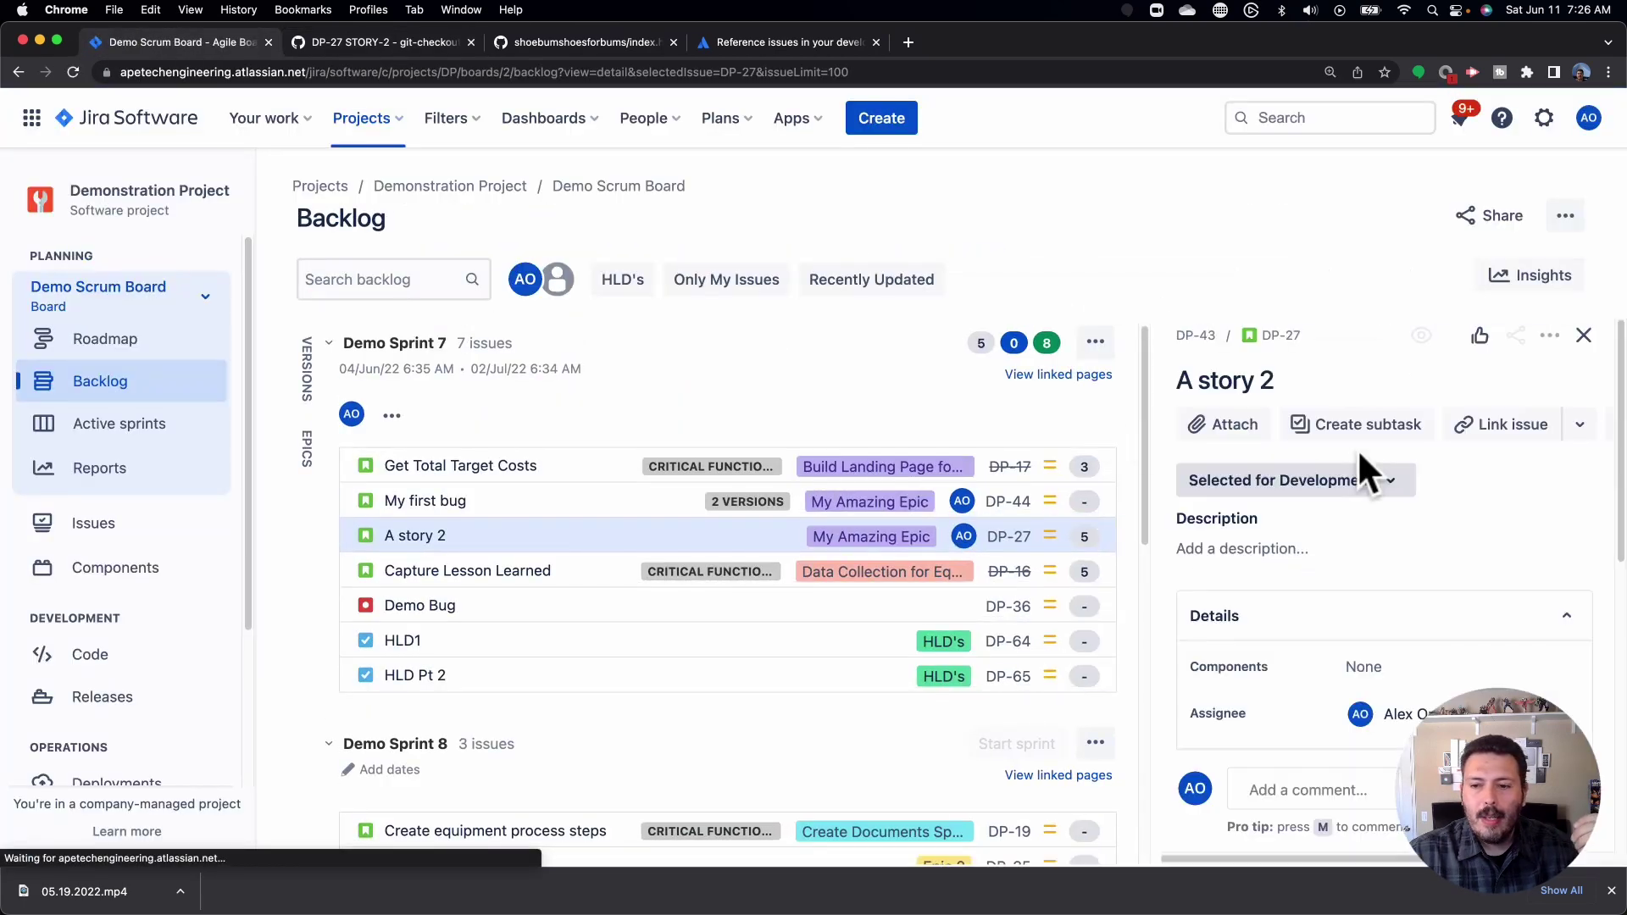
pyautogui.scroll(-6, 1364, 475)
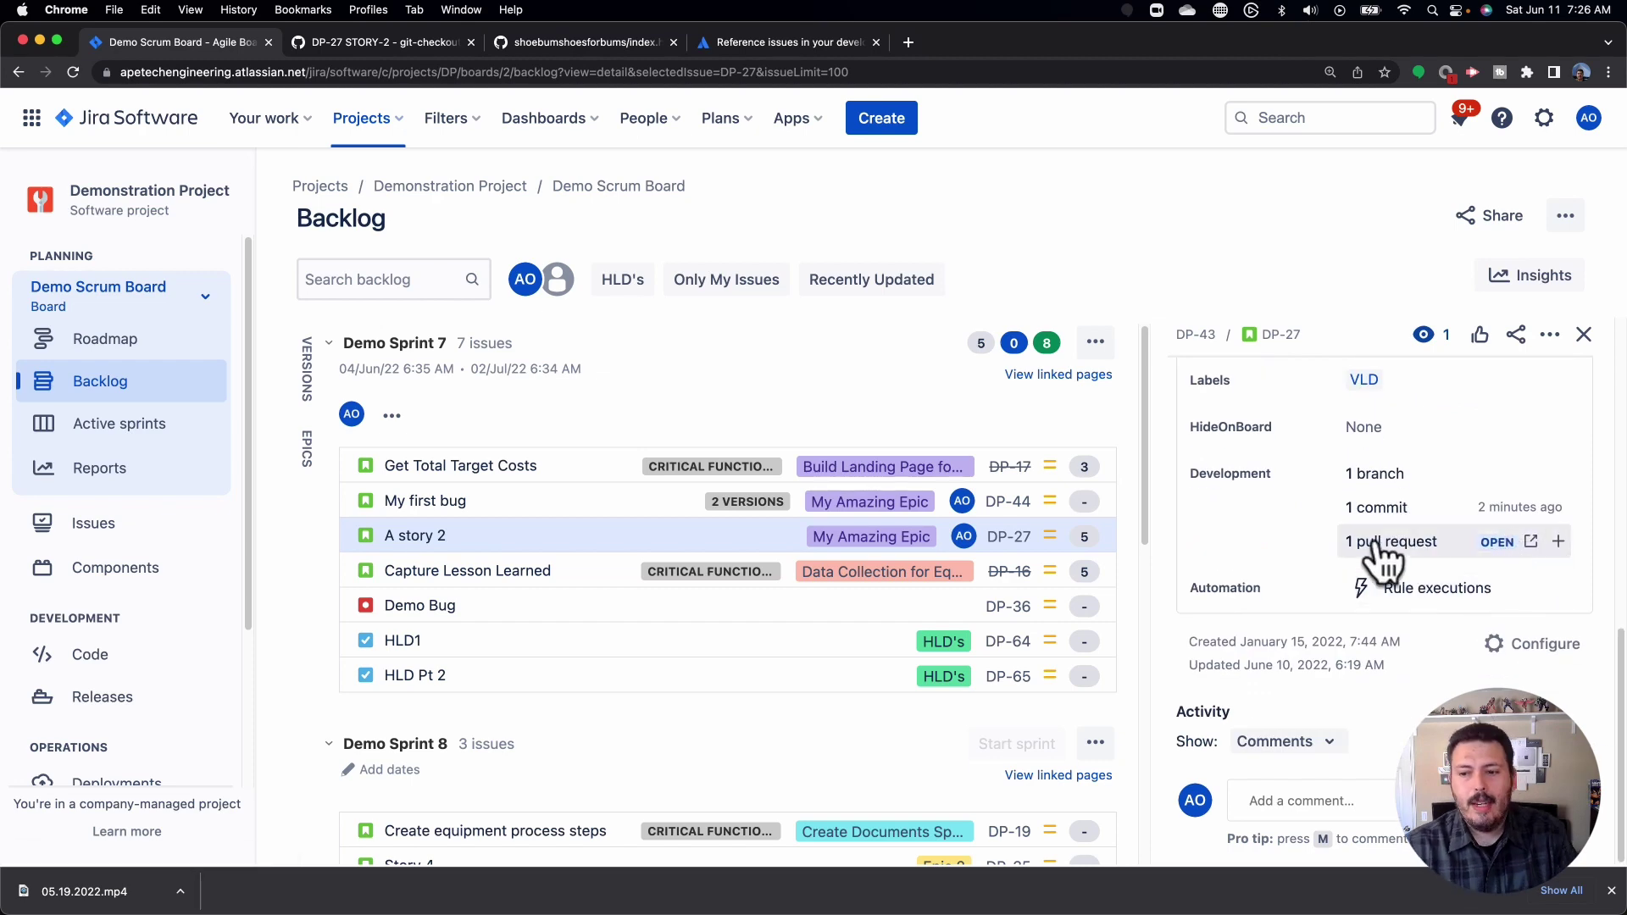
pyautogui.click(1373, 552)
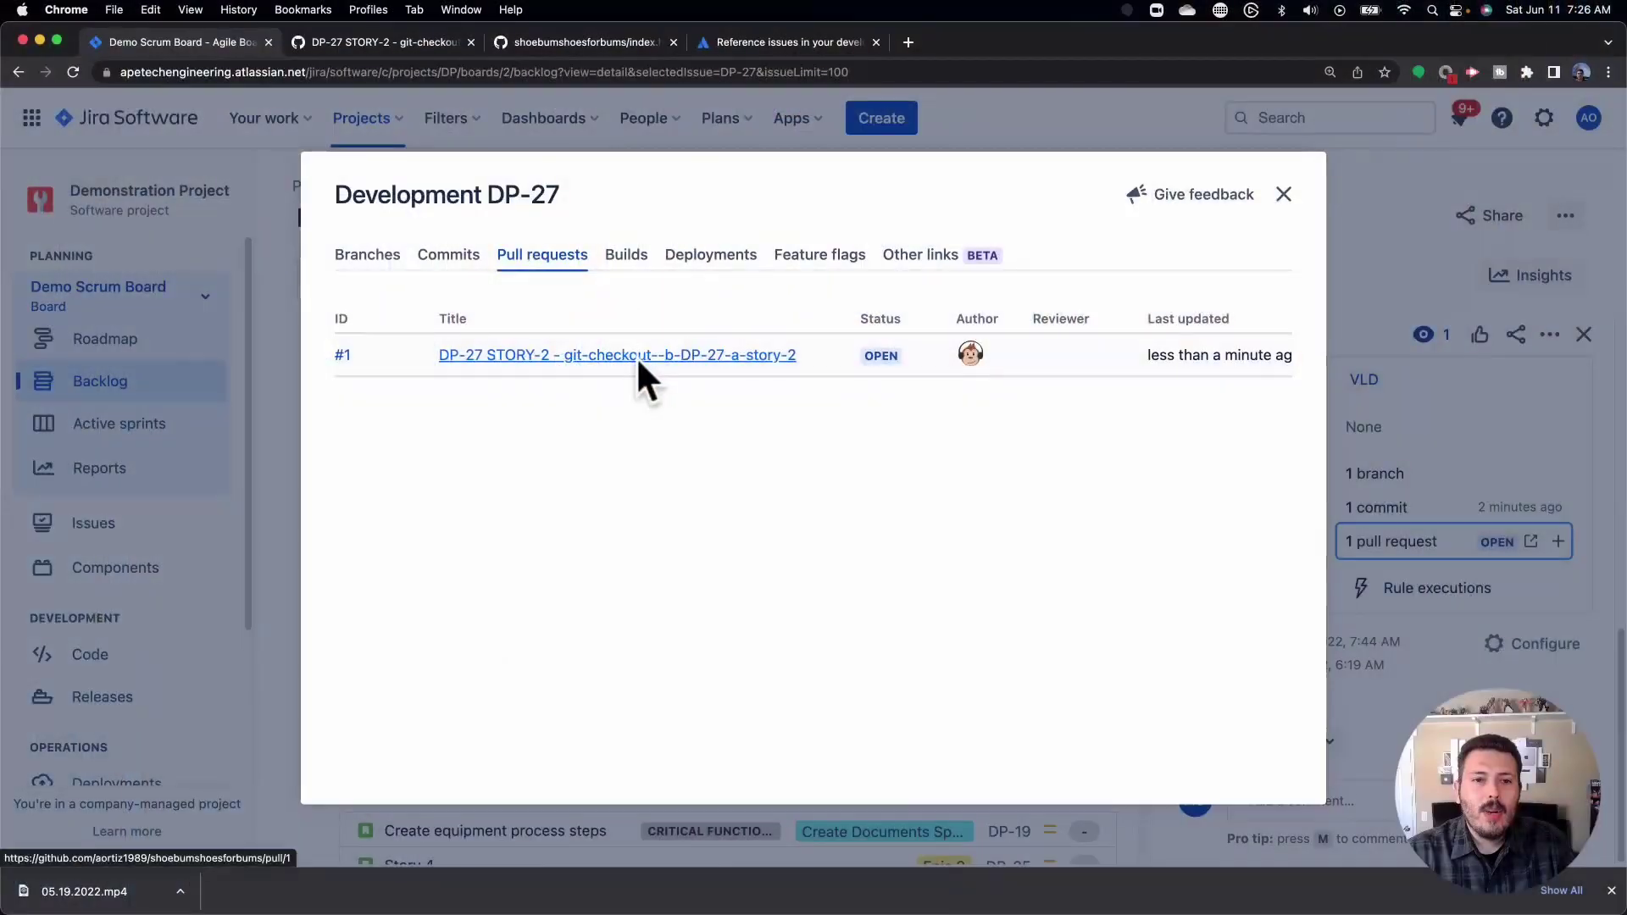
pyautogui.click(373, 40)
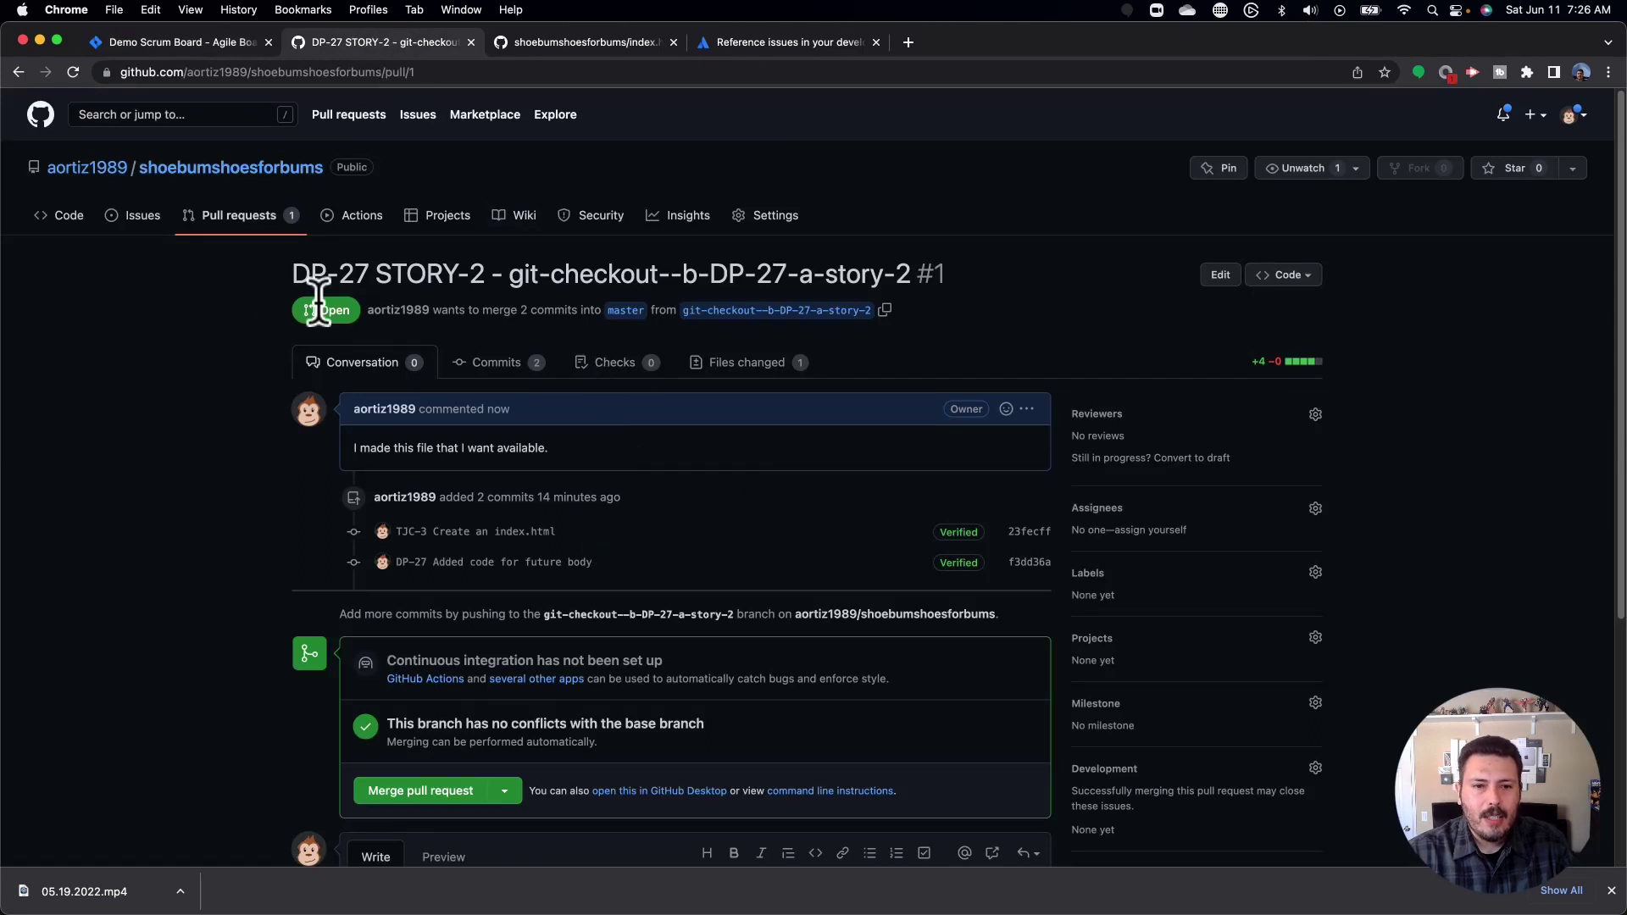
# Step: Merge pull request #1 into master, then refresh Jira to show 2 commits and the merged request
pyautogui.scroll(-1, 549, 506)
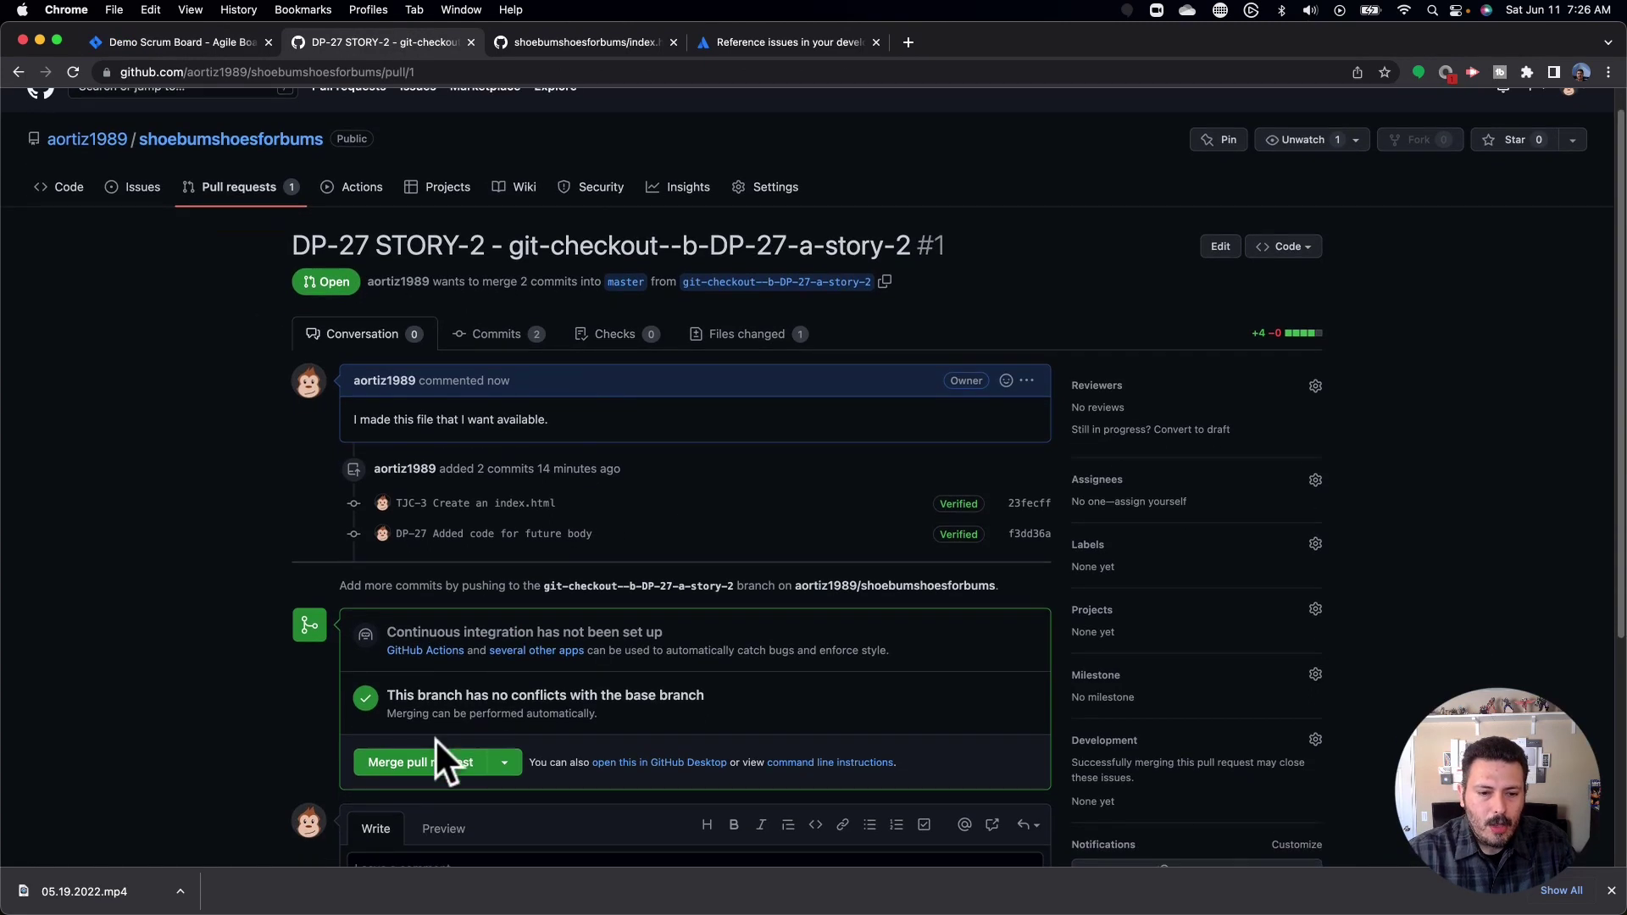
pyautogui.click(437, 790)
pyautogui.click(393, 732)
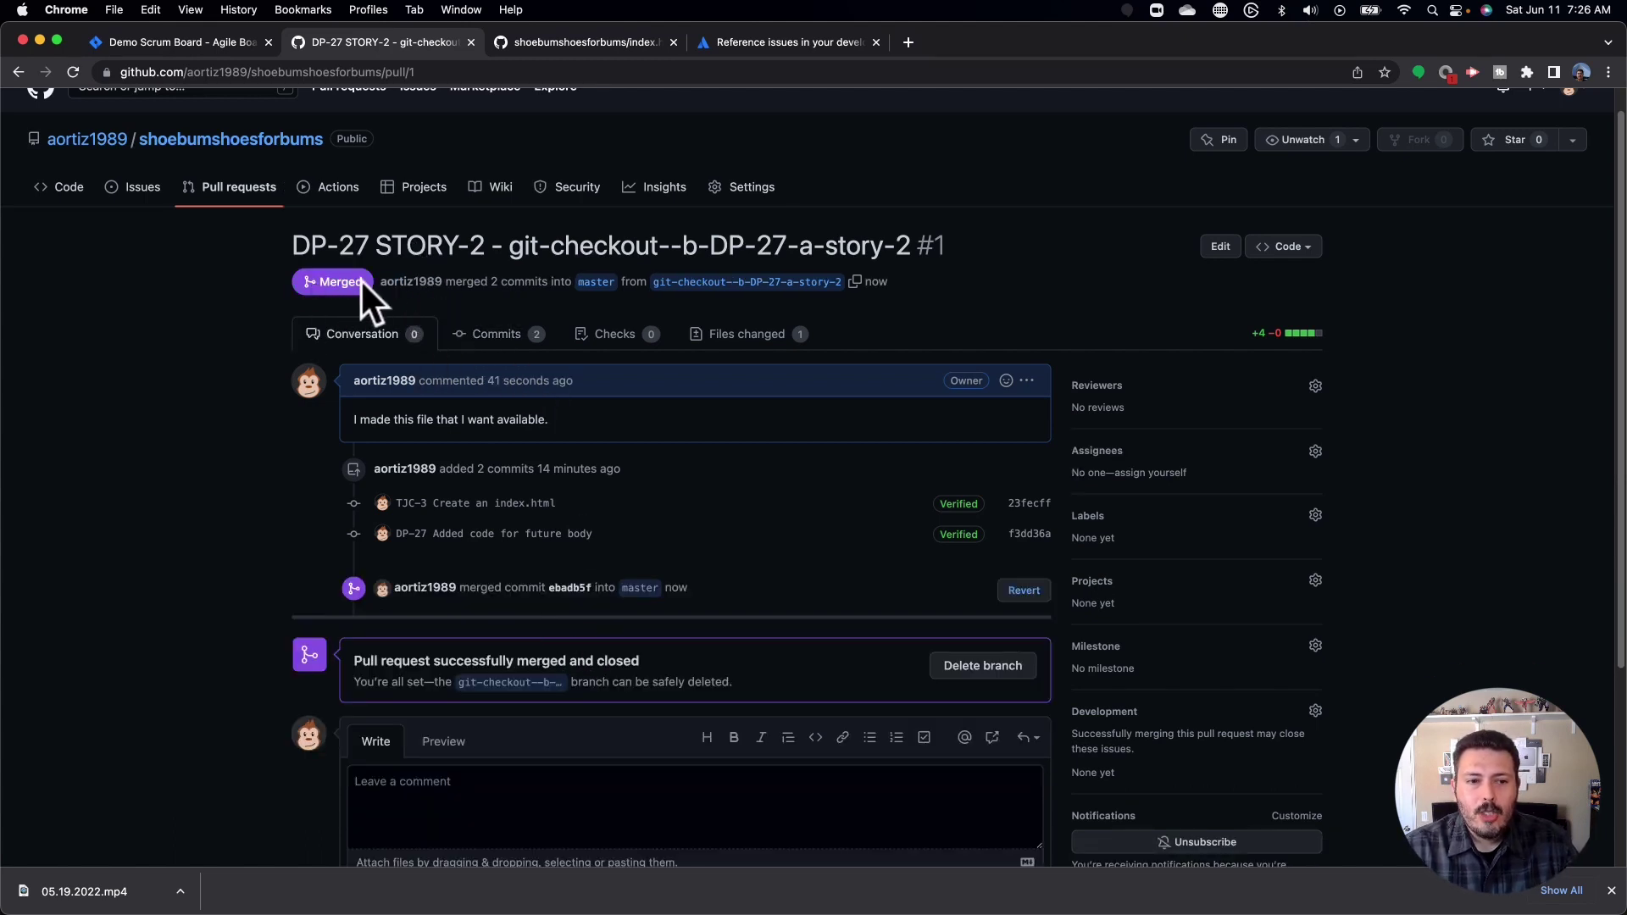
pyautogui.click(161, 42)
pyautogui.click(75, 73)
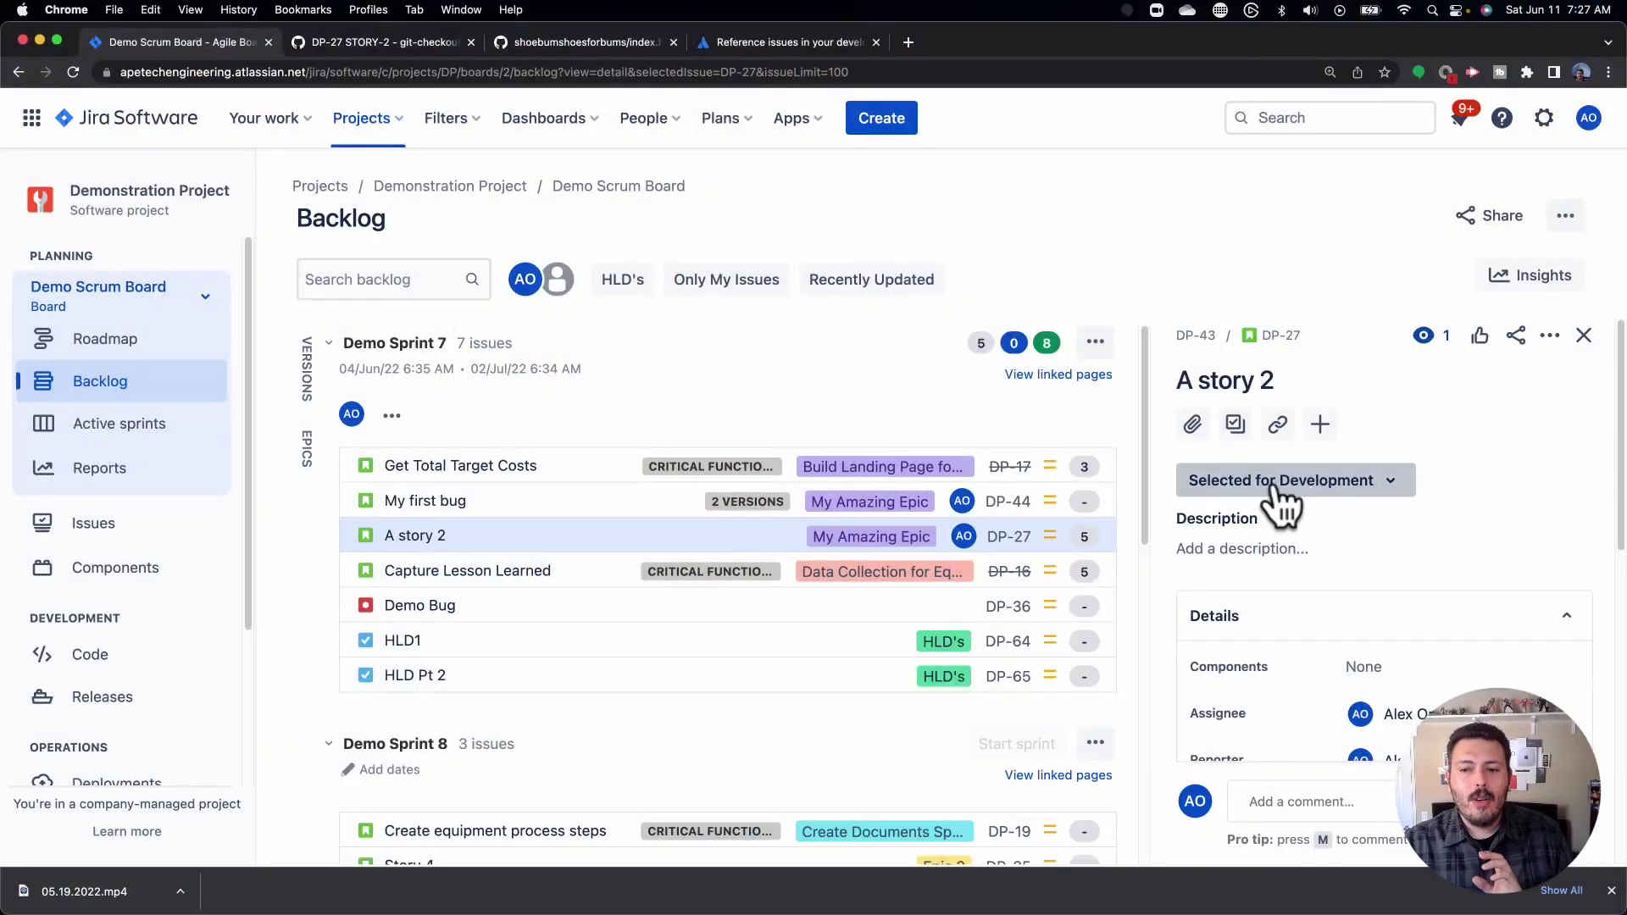
# Step: Set story DP-27's status to In Progress
pyautogui.click(1321, 483)
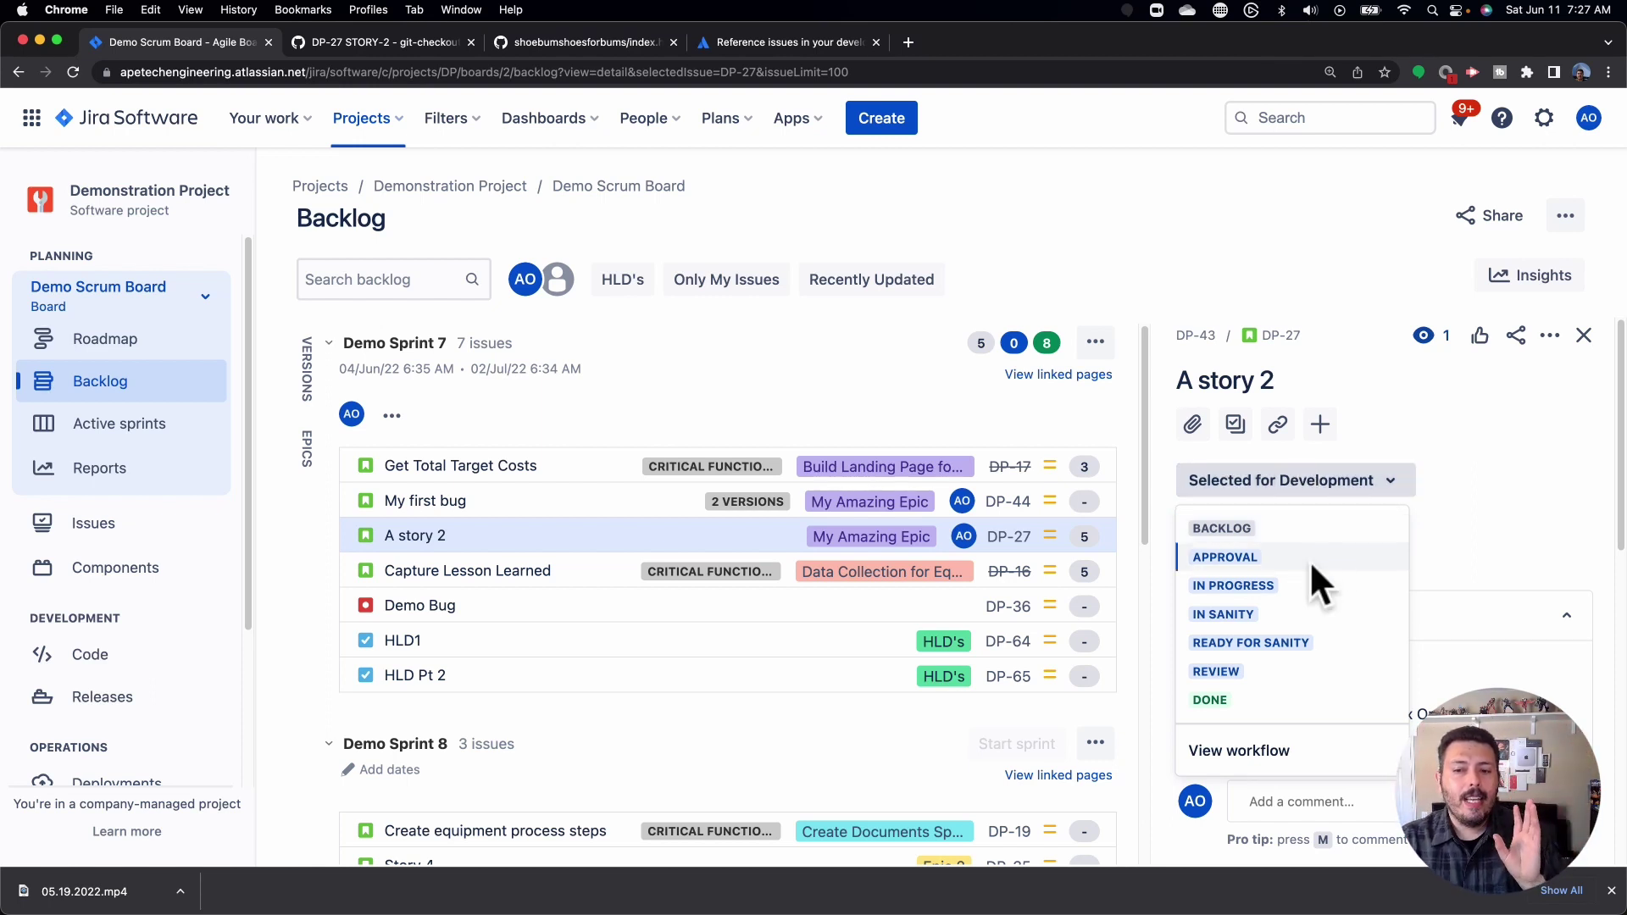
pyautogui.click(1299, 584)
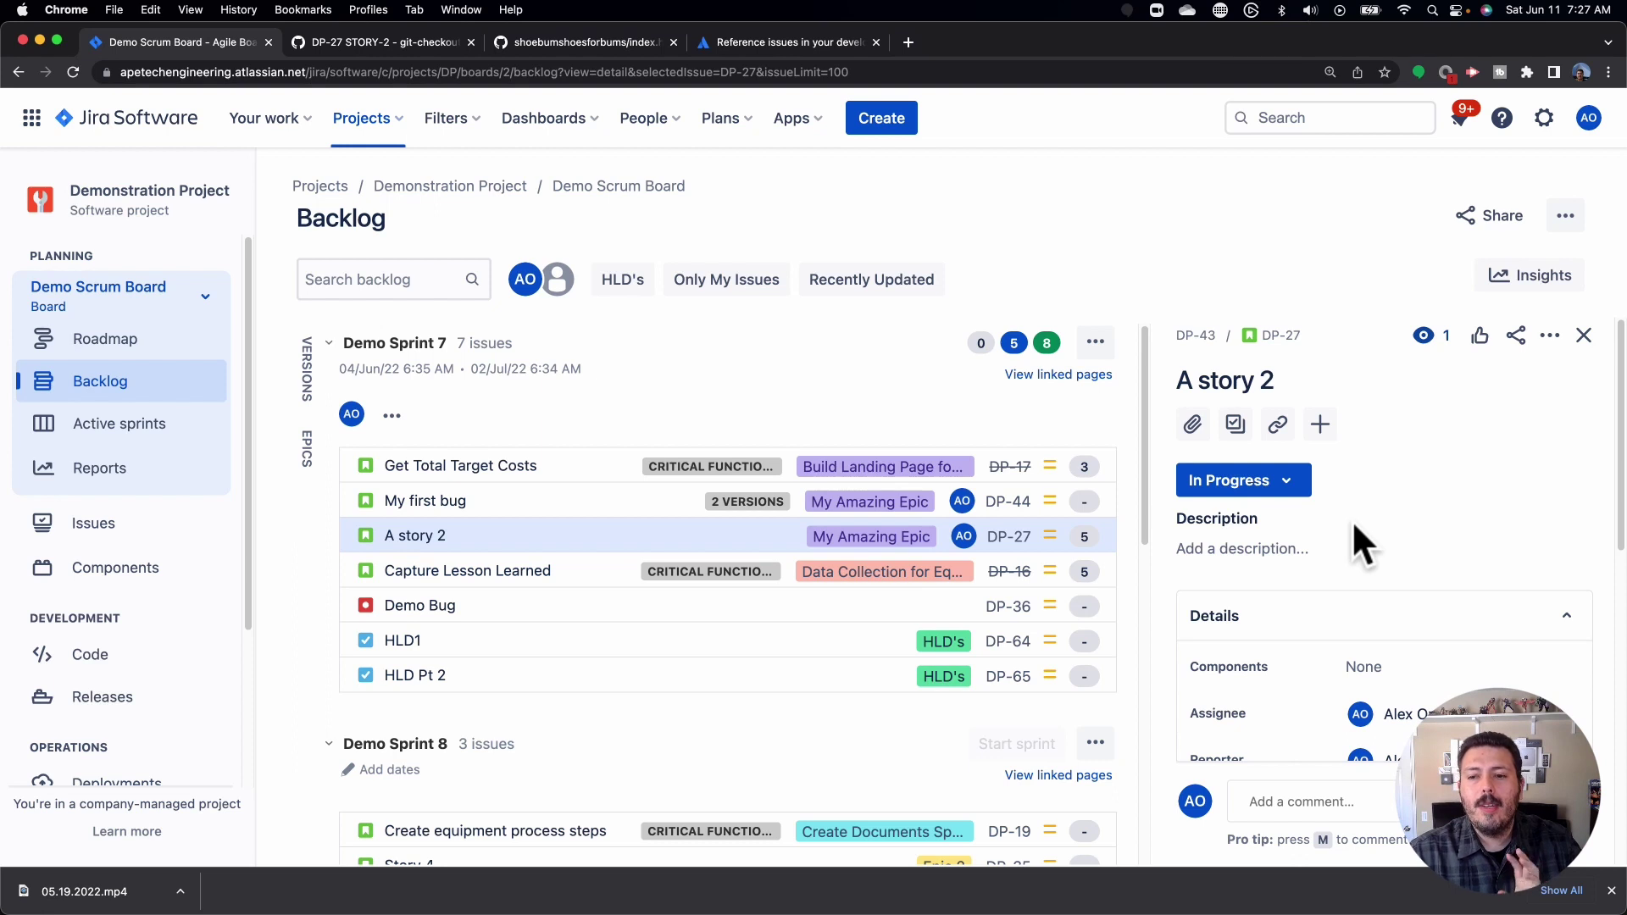
pyautogui.scroll(-5, 1350, 520)
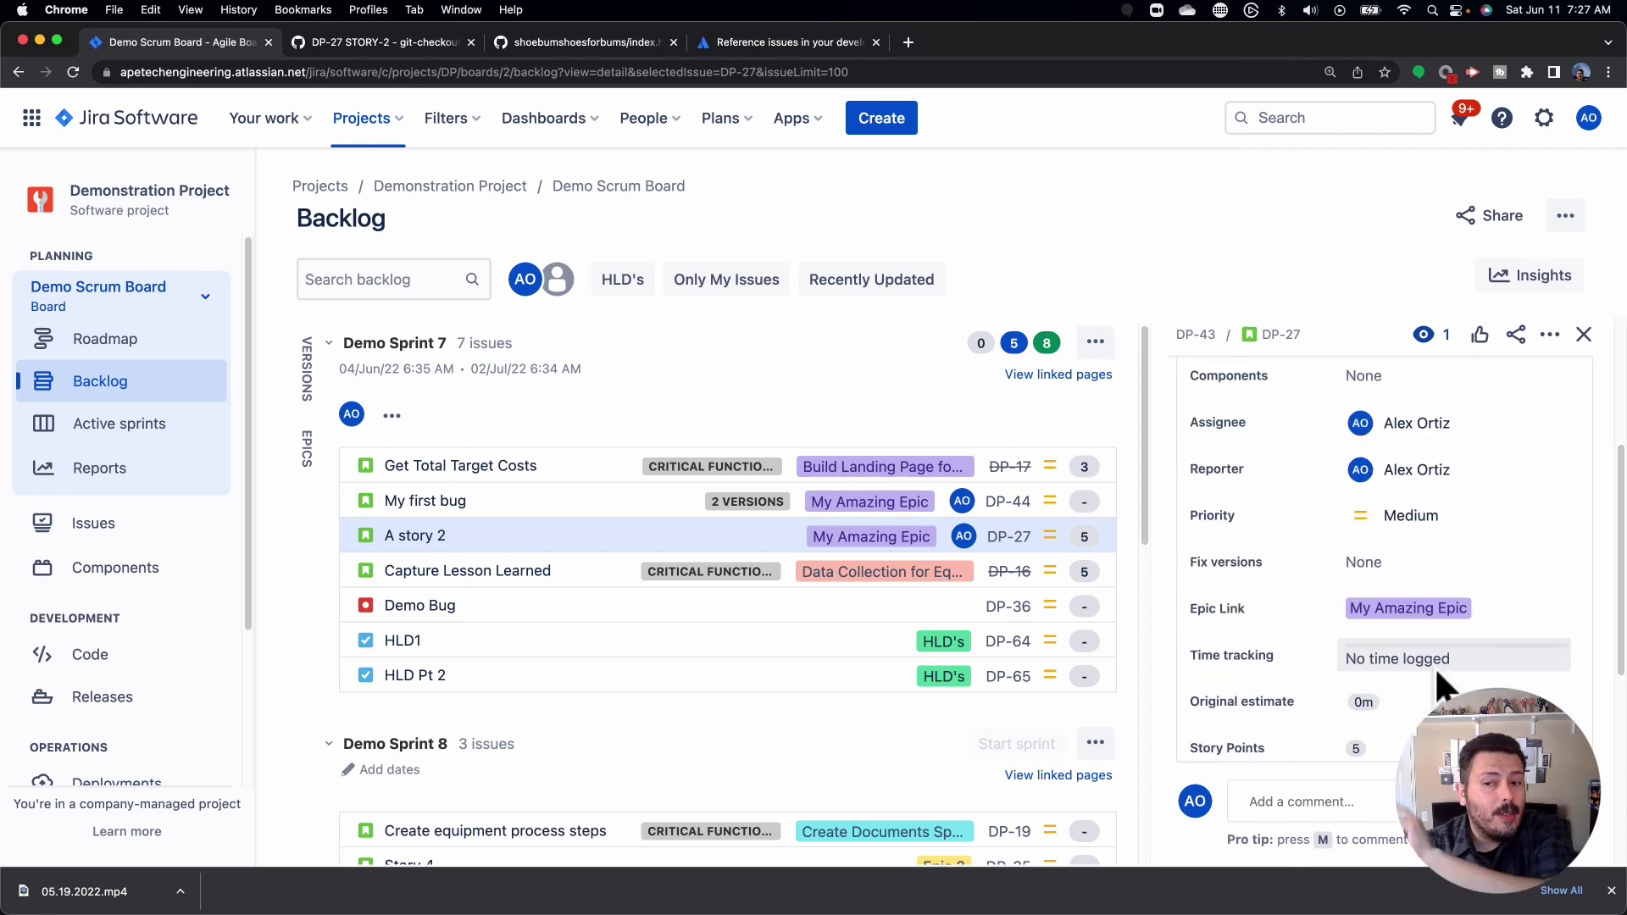
pyautogui.scroll(5, 1435, 668)
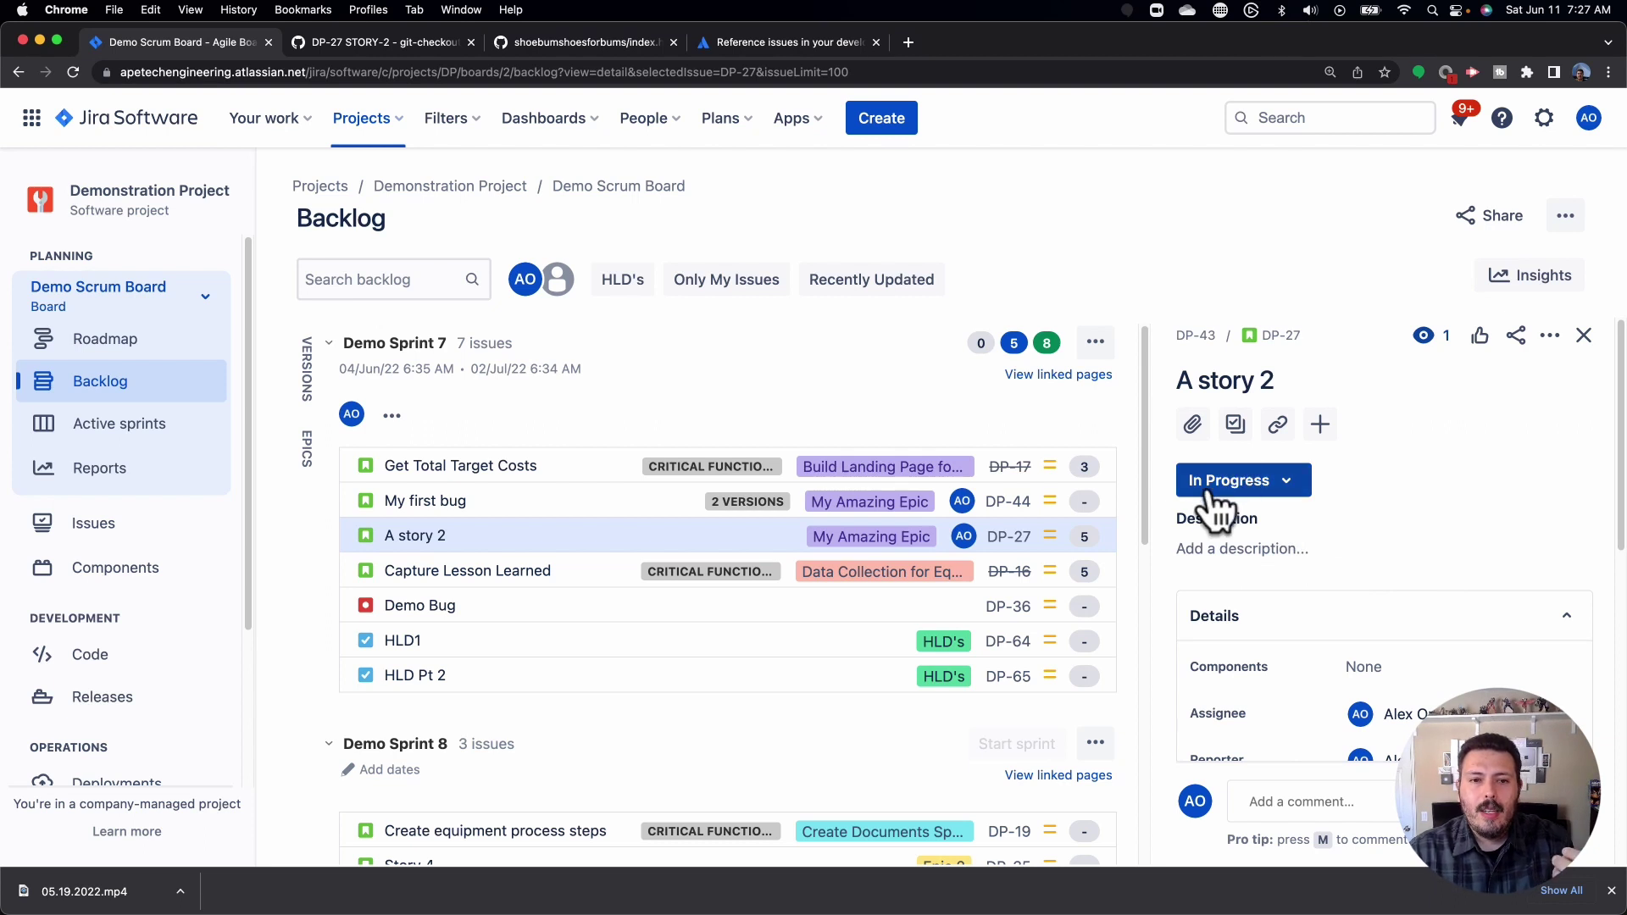
pyautogui.scroll(-1, 1217, 513)
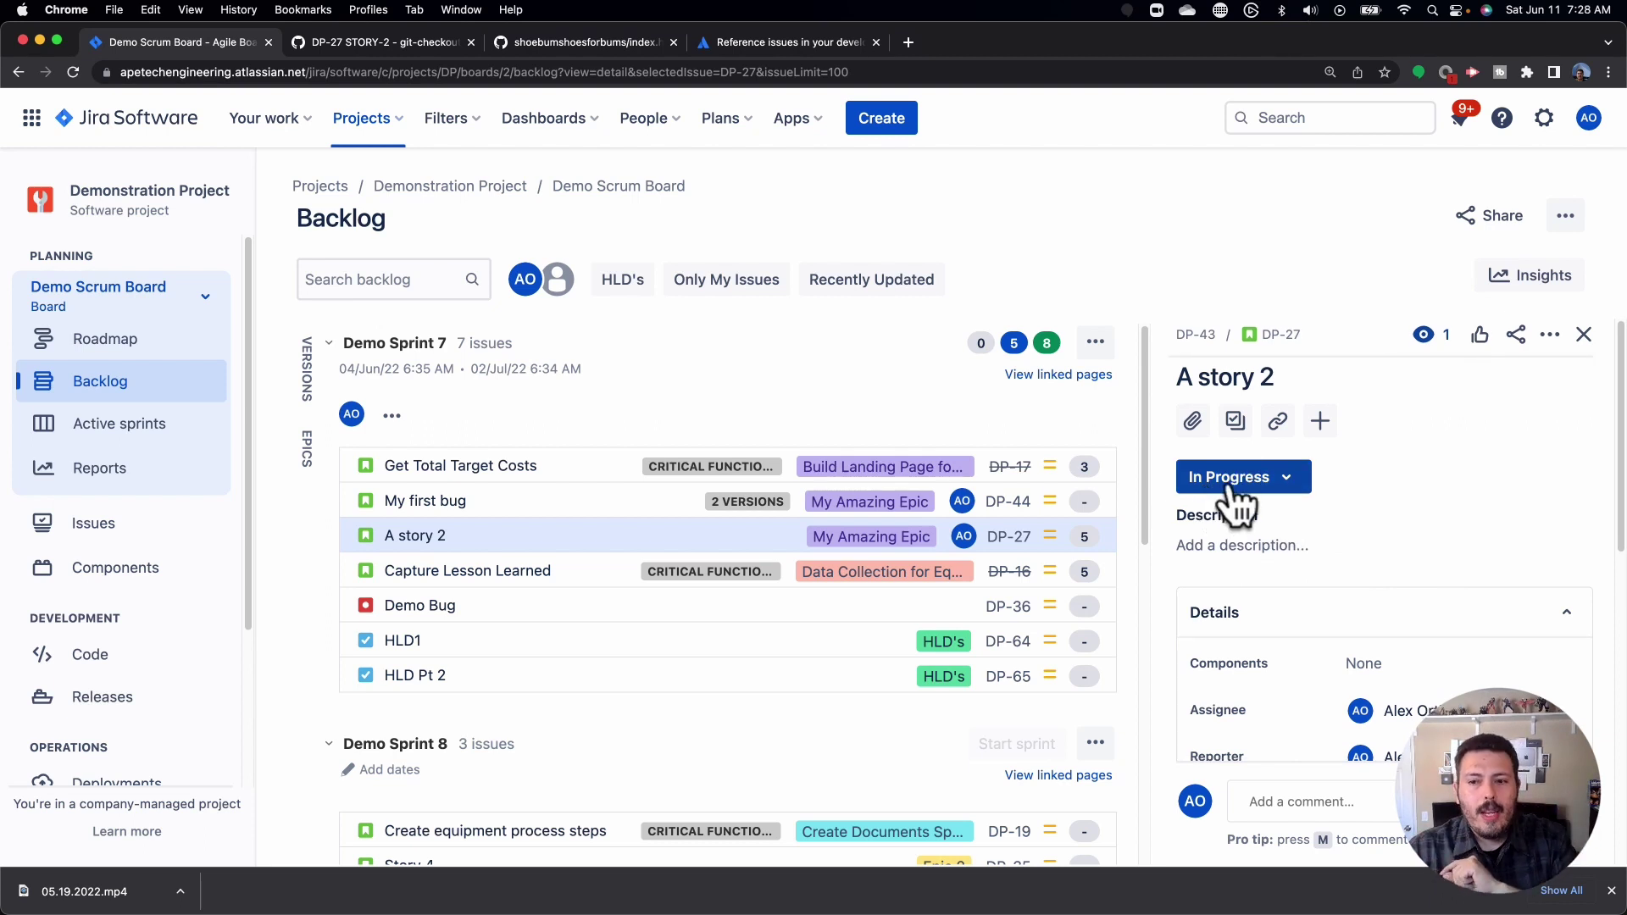
# Step: Advance DP-27 to Review and then to Done
pyautogui.click(1216, 488)
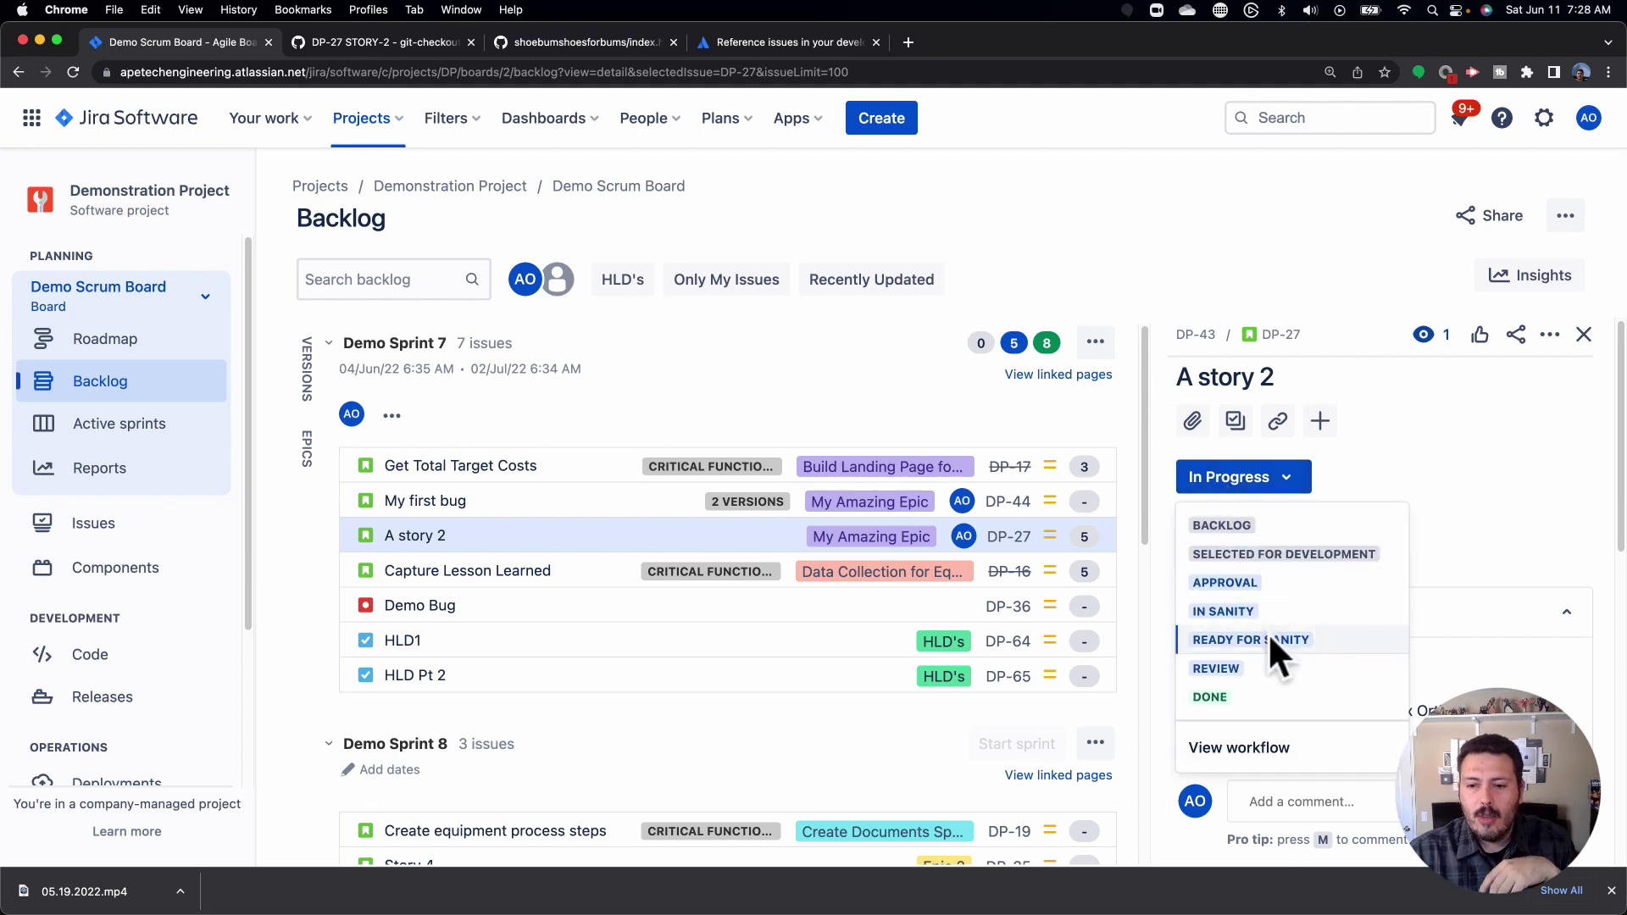
pyautogui.click(1263, 669)
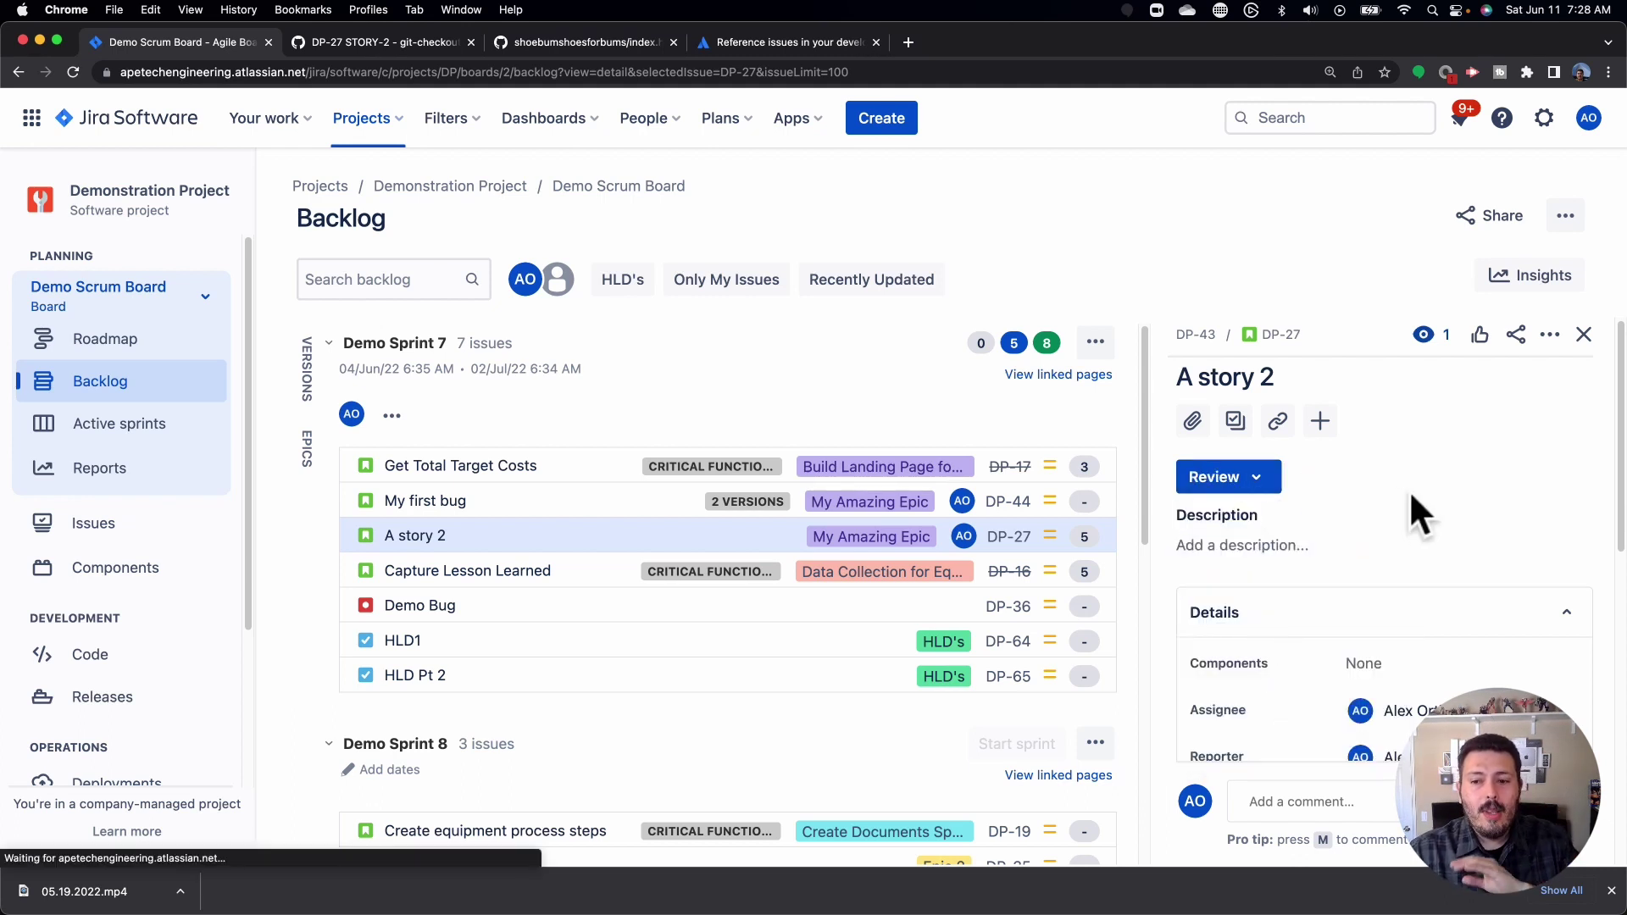
pyautogui.scroll(-8, 1304, 508)
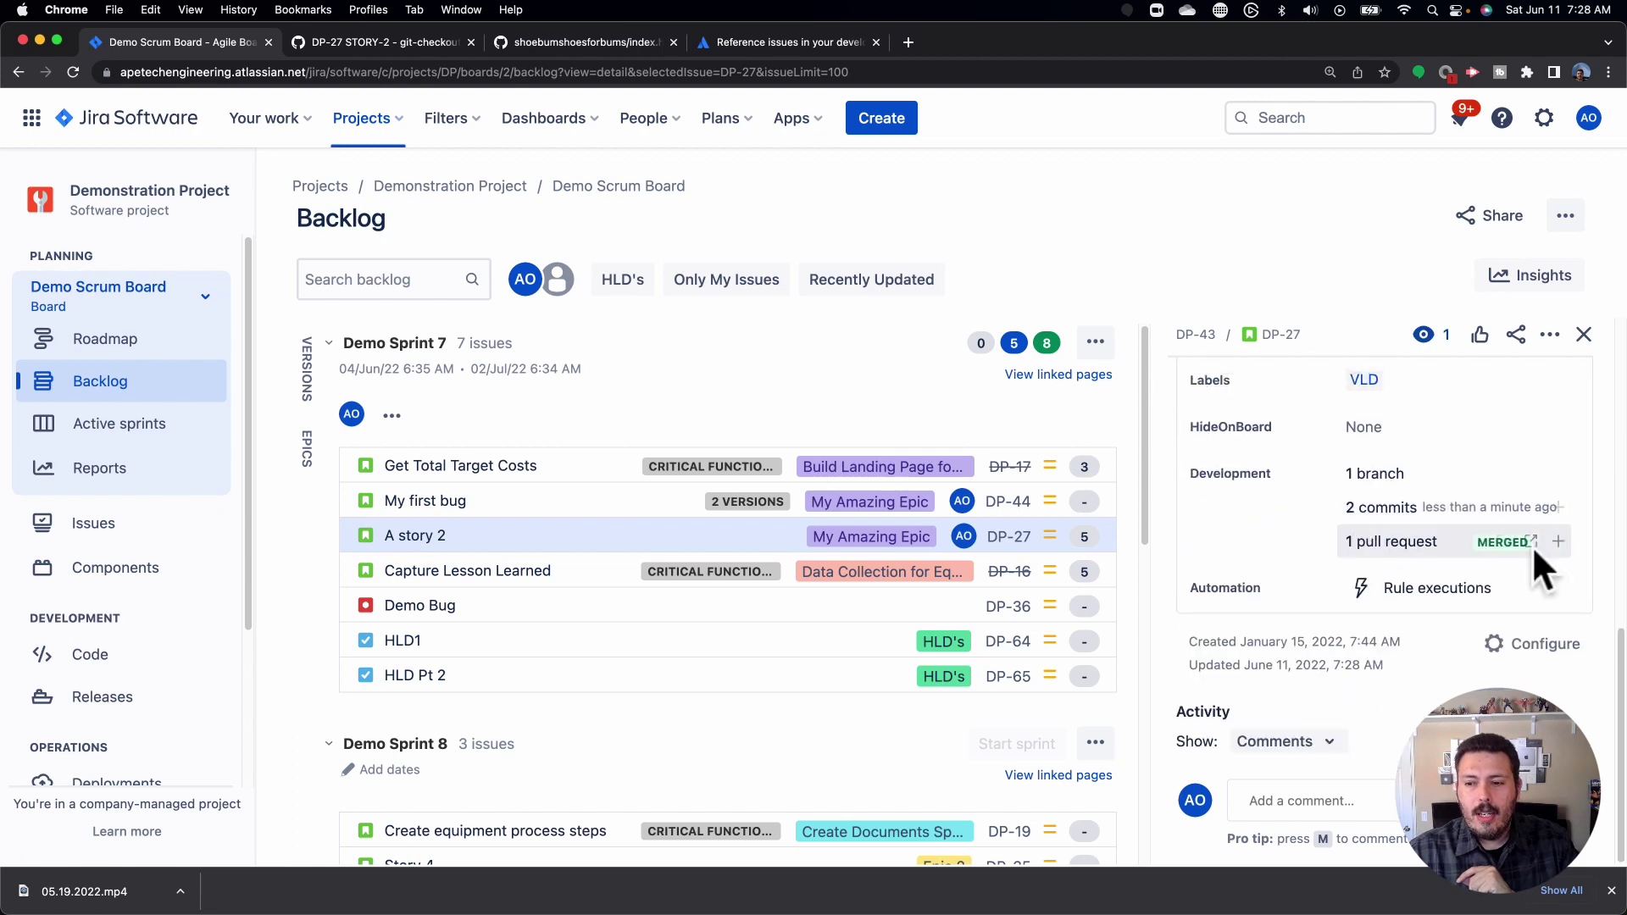
pyautogui.scroll(8, 1518, 562)
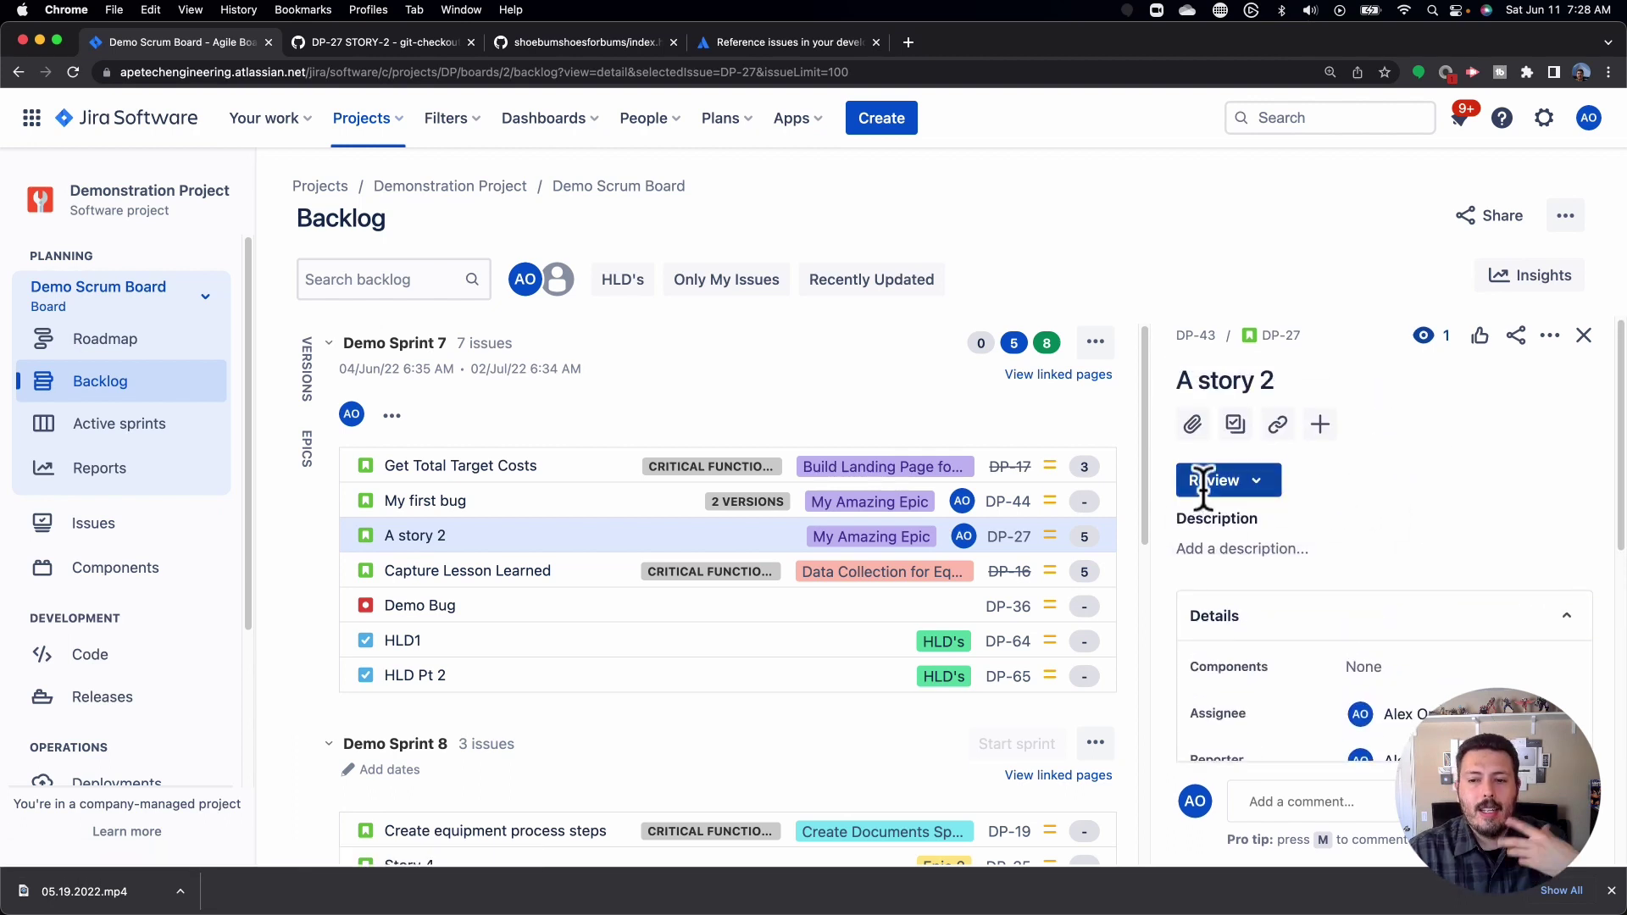
pyautogui.click(1203, 480)
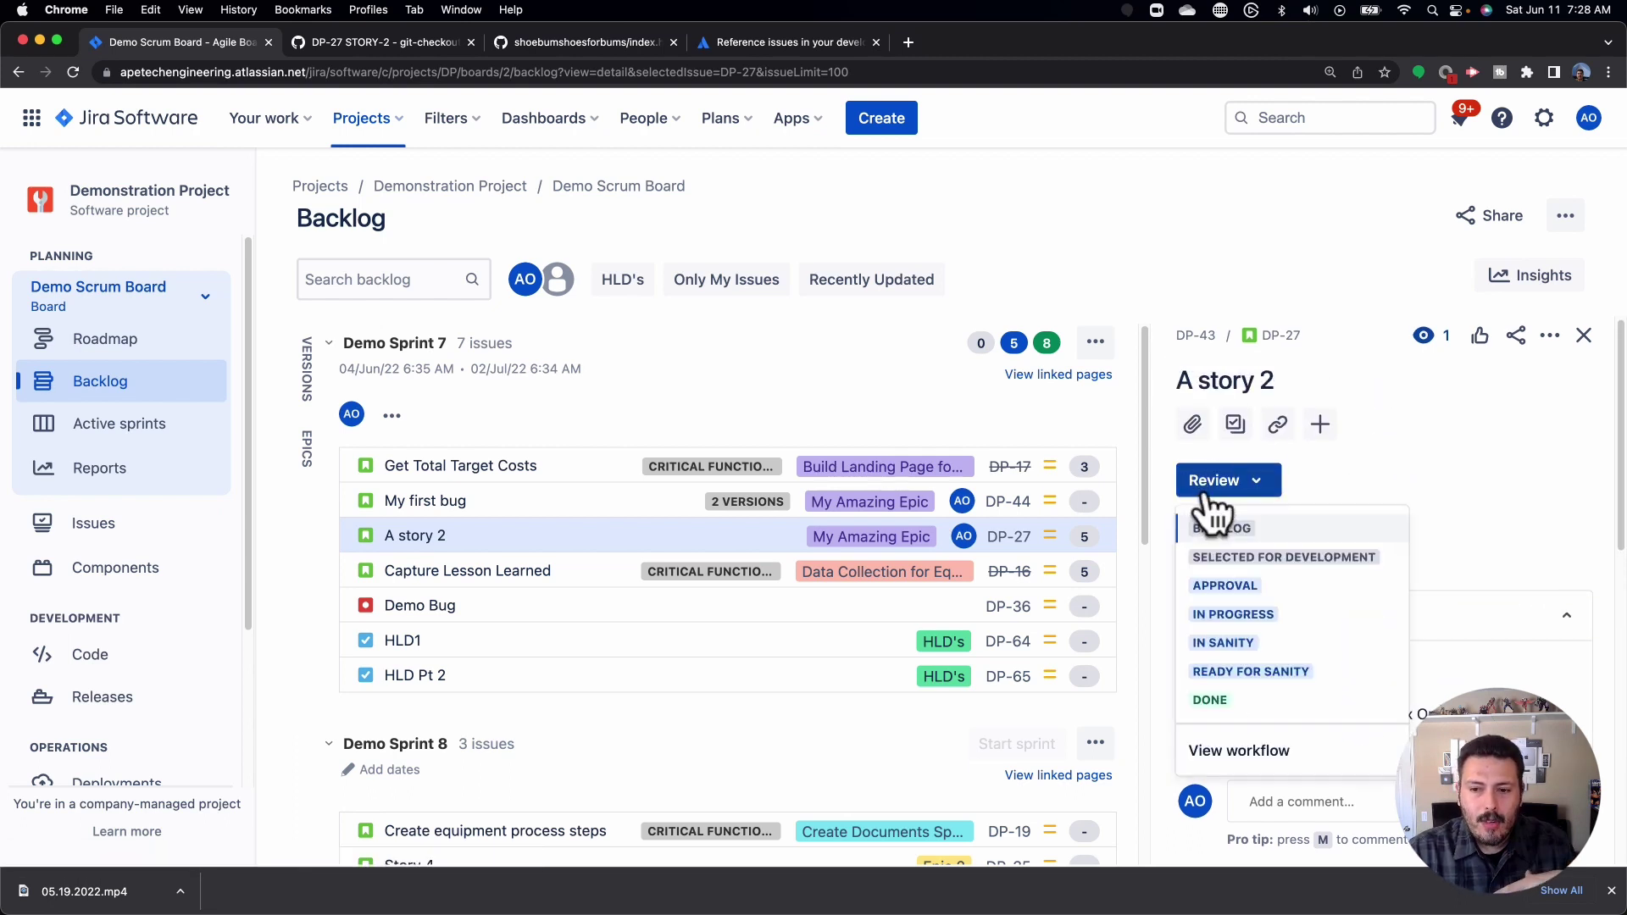
pyautogui.click(1220, 704)
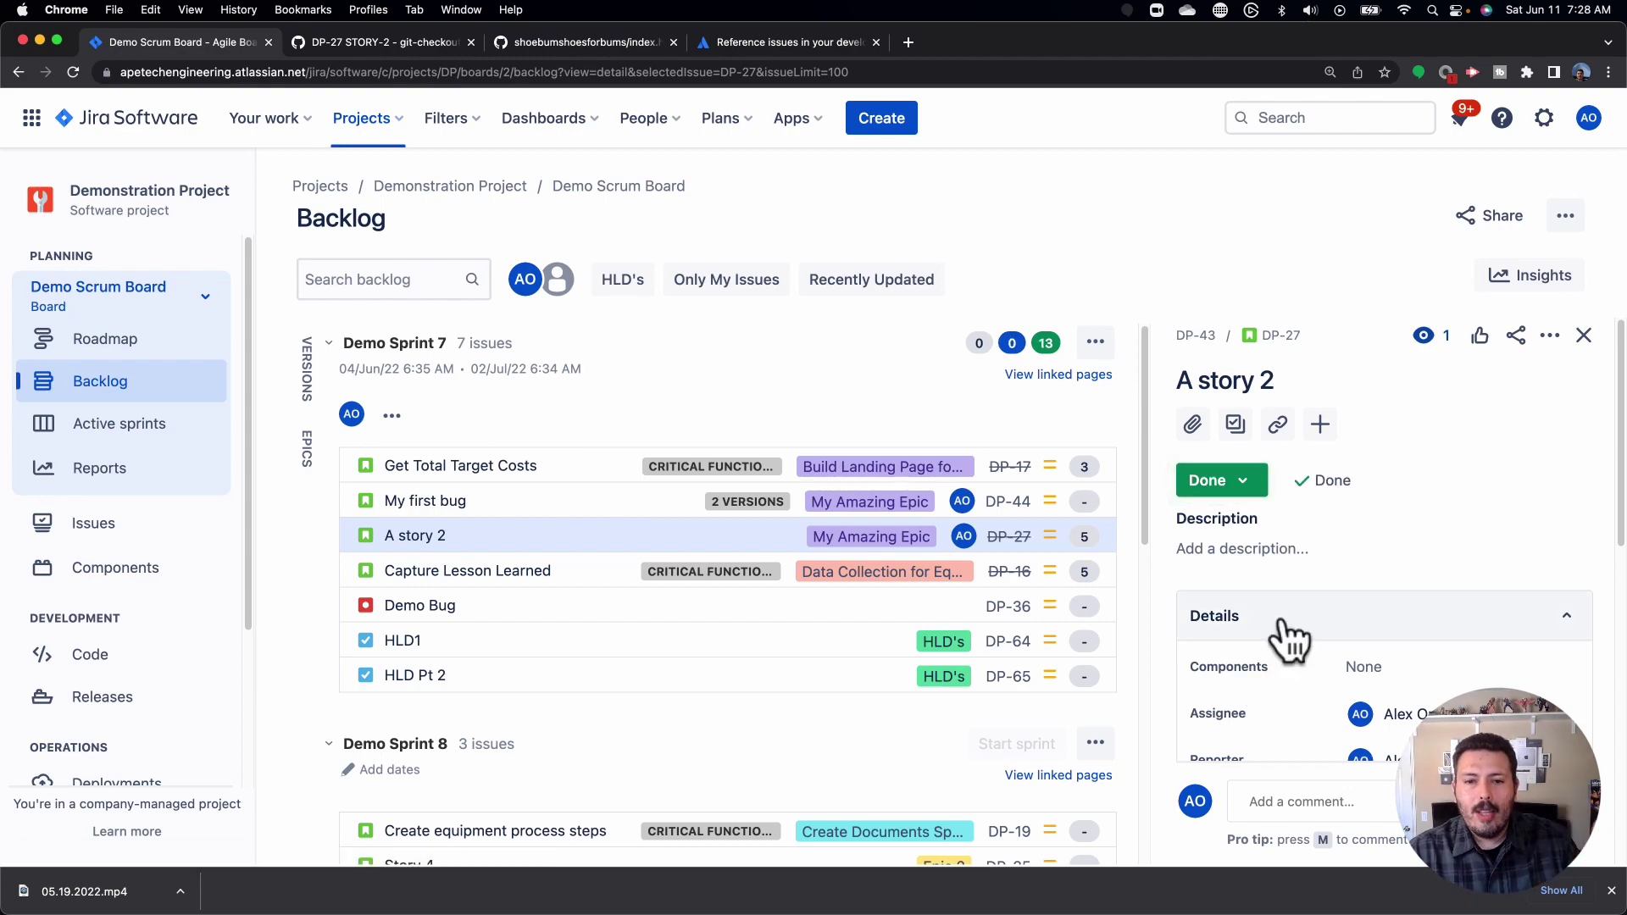